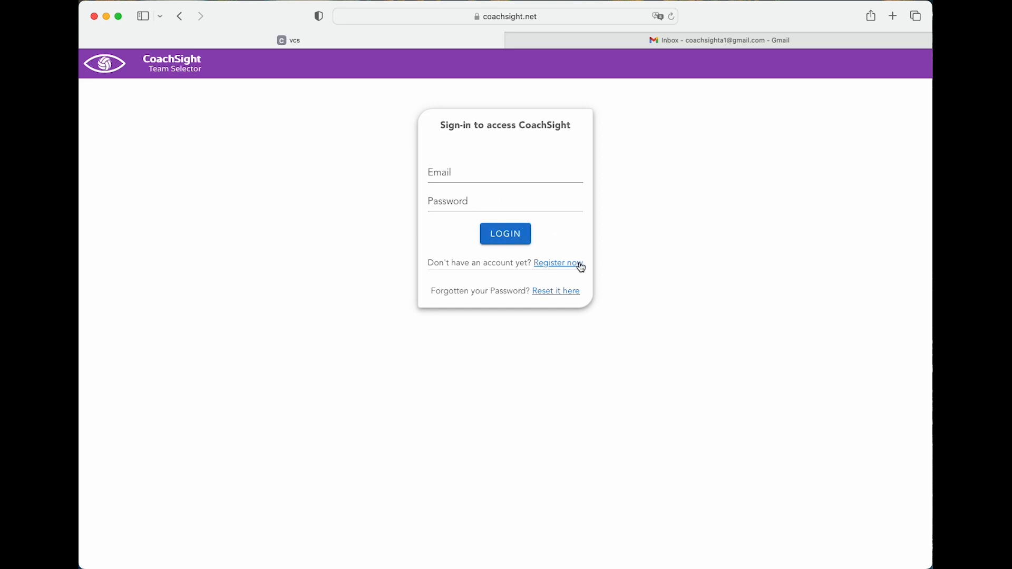
Start a new CoachSight account with the coach's first and last name, e-mail and phone number
click(558, 263)
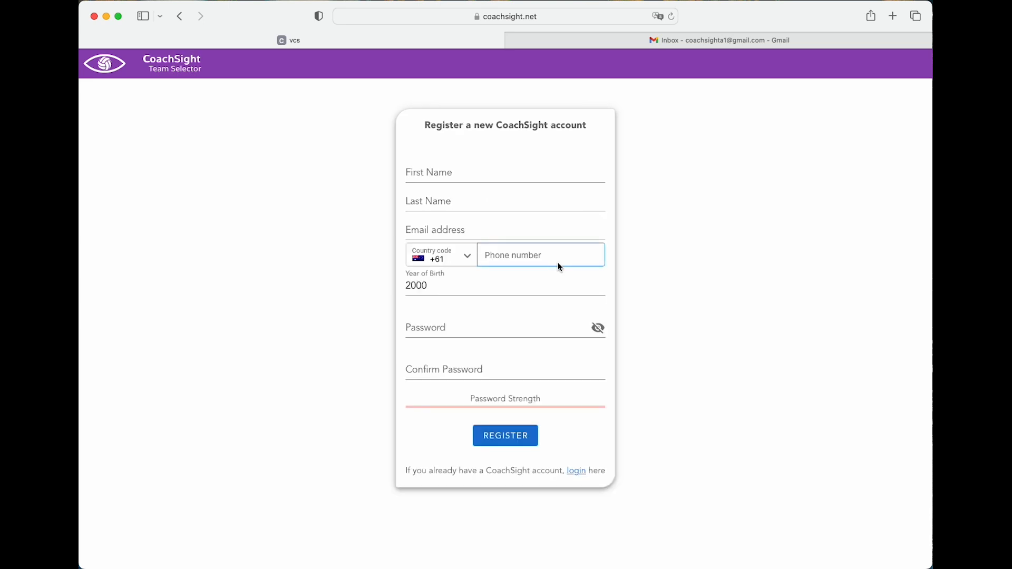
click(459, 175)
key(Tab)
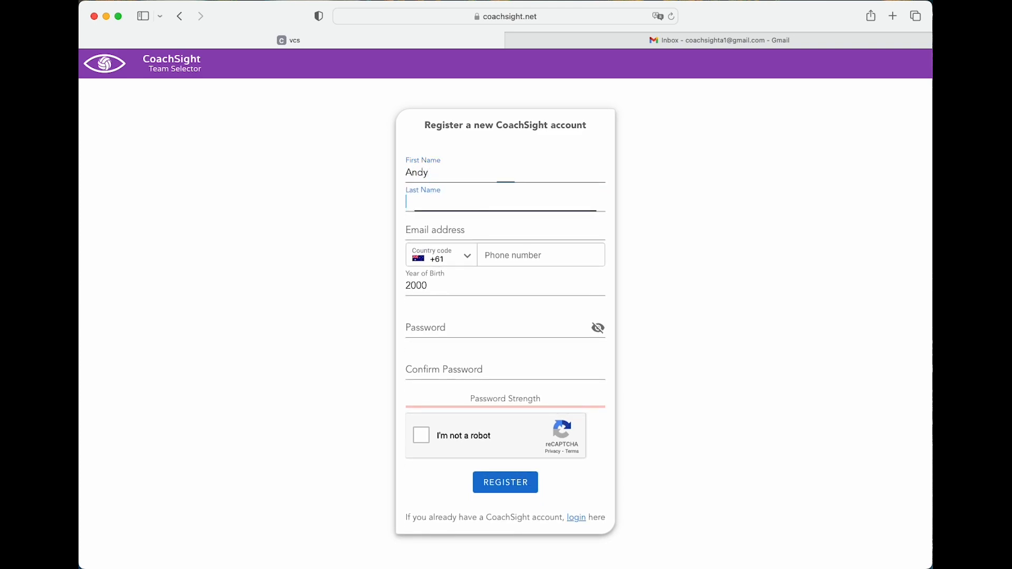
key(Tab)
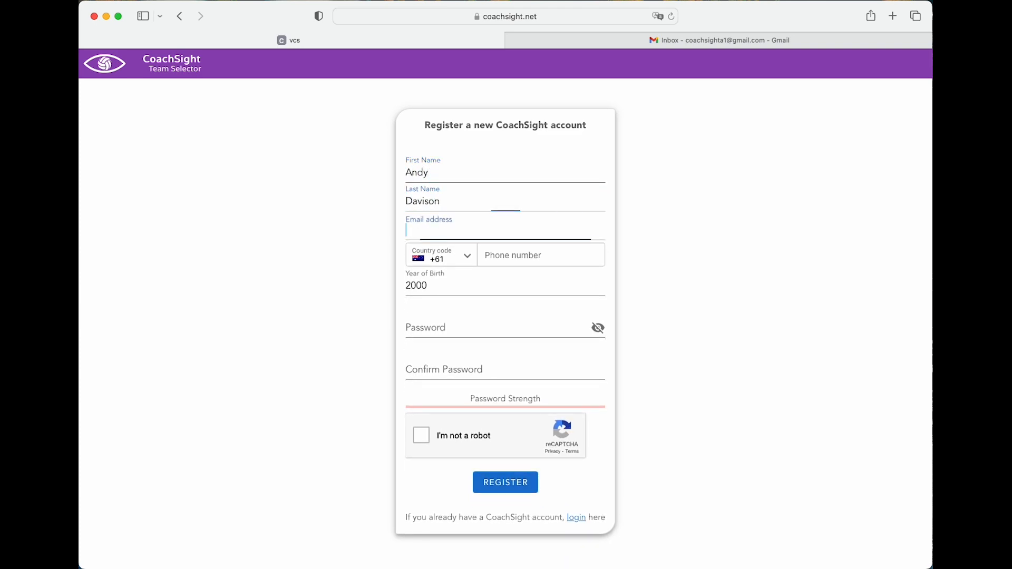
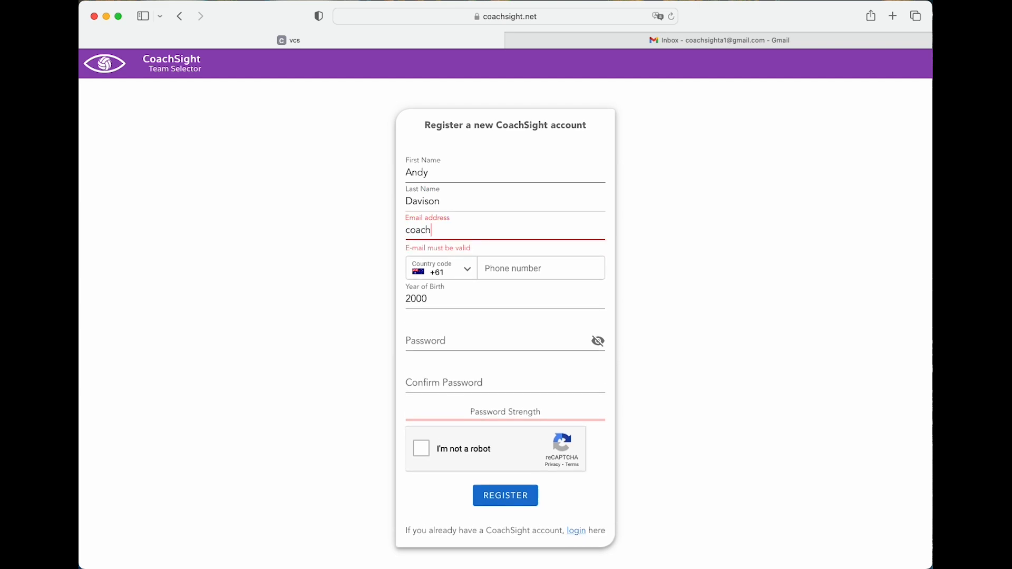
key(Tab)
key(Tab)
text(04)
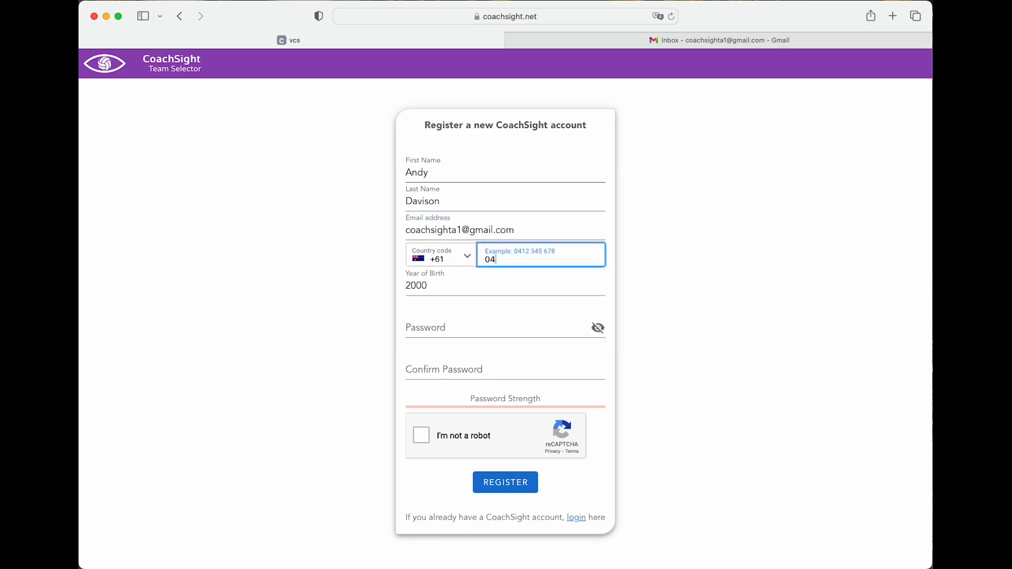
text(55 555 555)
Keep birth year 2000 and enter the account password, moving on to confirm it
key(Tab)
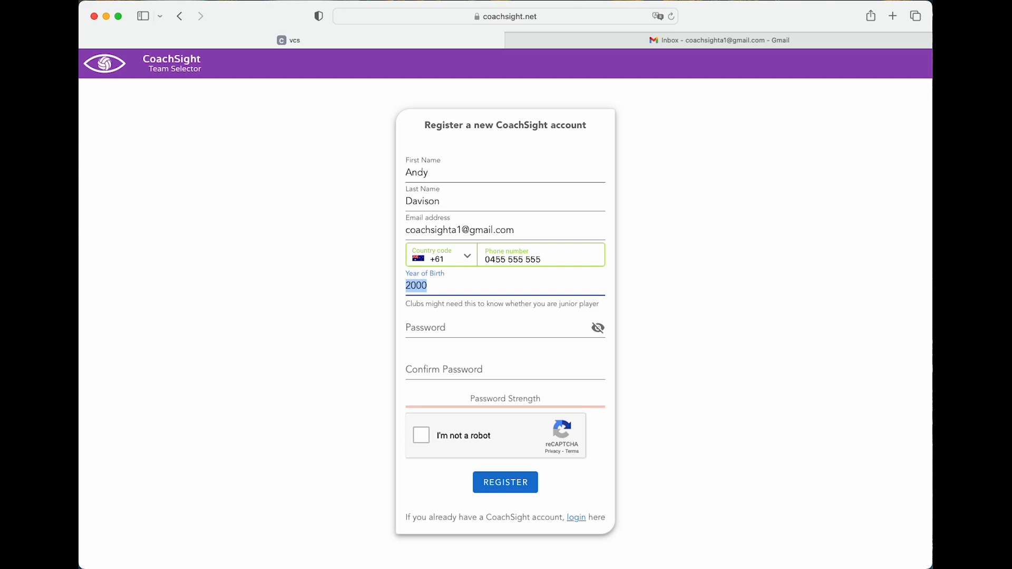
key(Tab)
text(Password123)
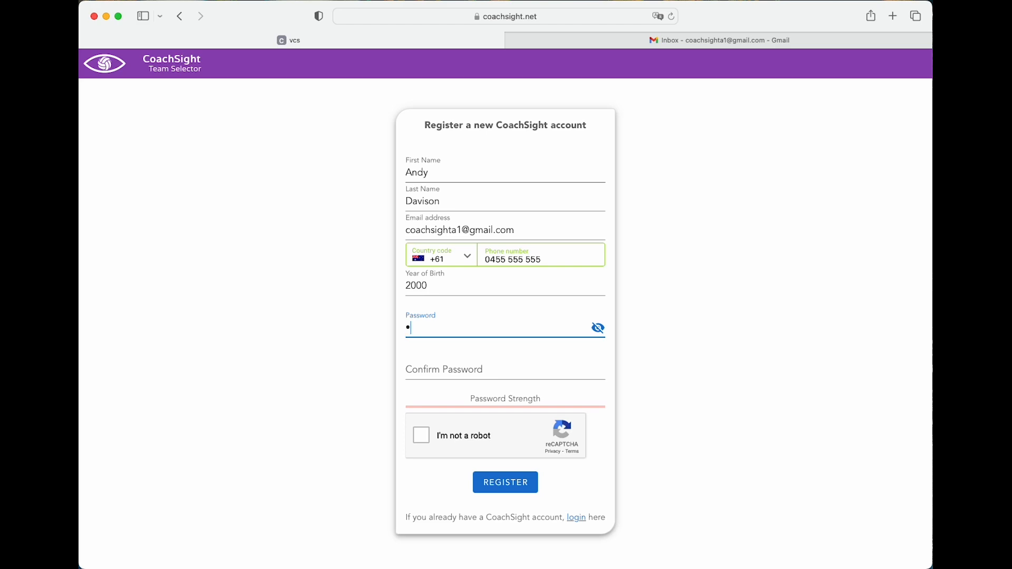
text(!Secure1)
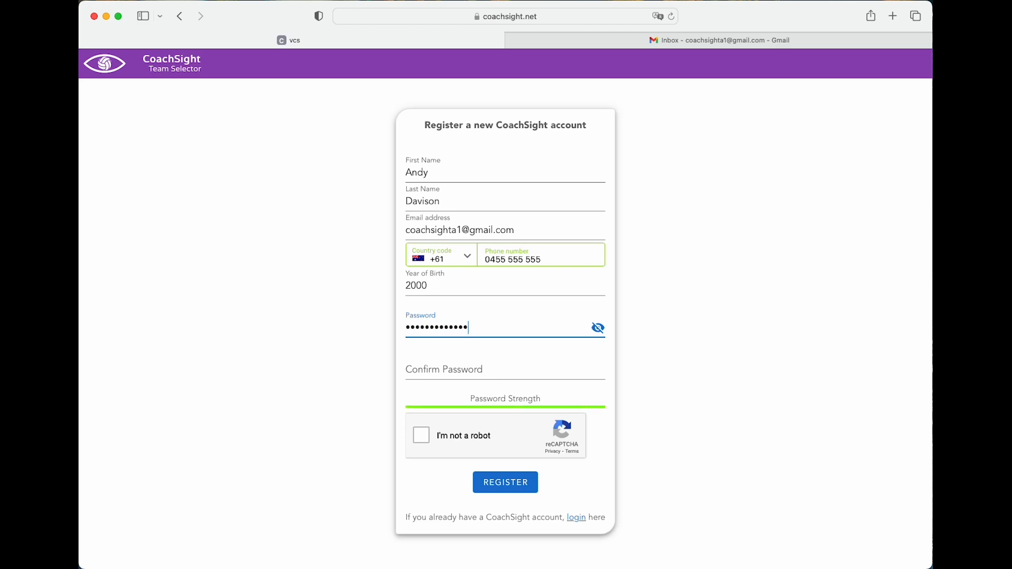
key(Tab)
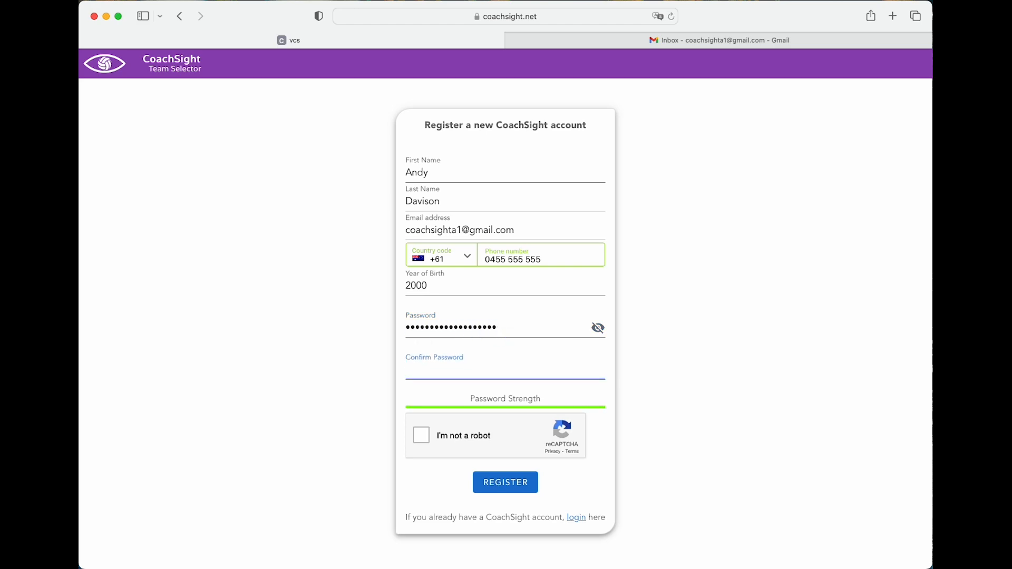
text(Password123!Secure1)
Pass the robot check by selecting the six bus tiles, then submit the registration
click(422, 436)
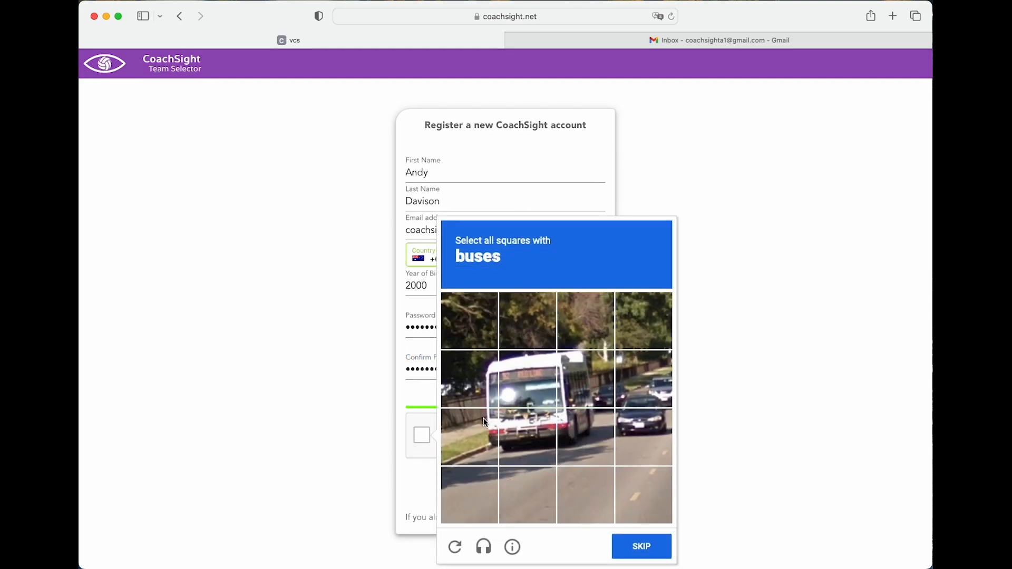
click(490, 377)
click(527, 377)
click(596, 375)
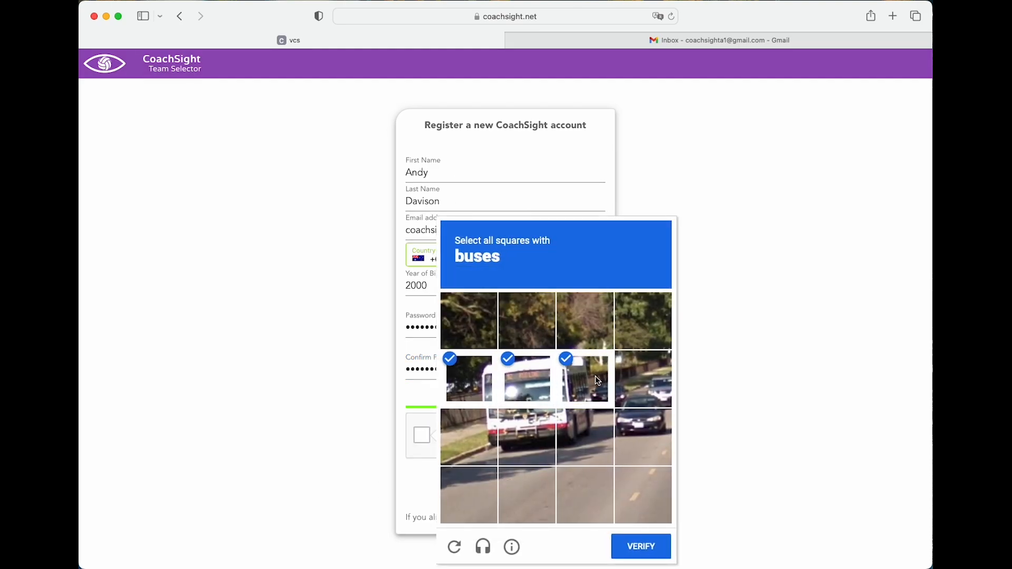
click(586, 437)
click(527, 438)
click(470, 437)
click(653, 548)
click(501, 484)
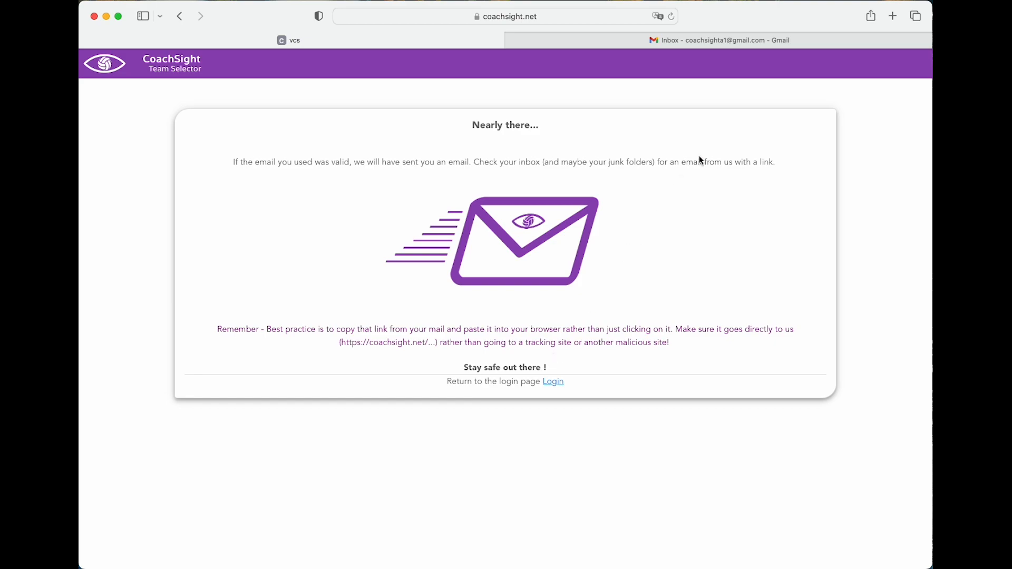
Check the Gmail inbox, All Mail and Spam, then open the CoachSight Account Verification Token e-mail
click(730, 39)
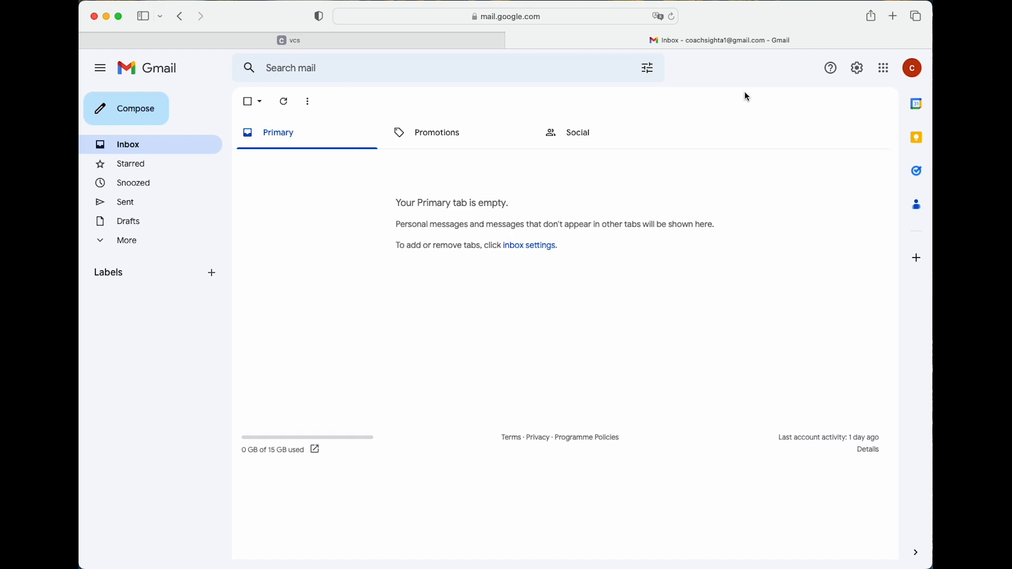
click(281, 101)
click(100, 243)
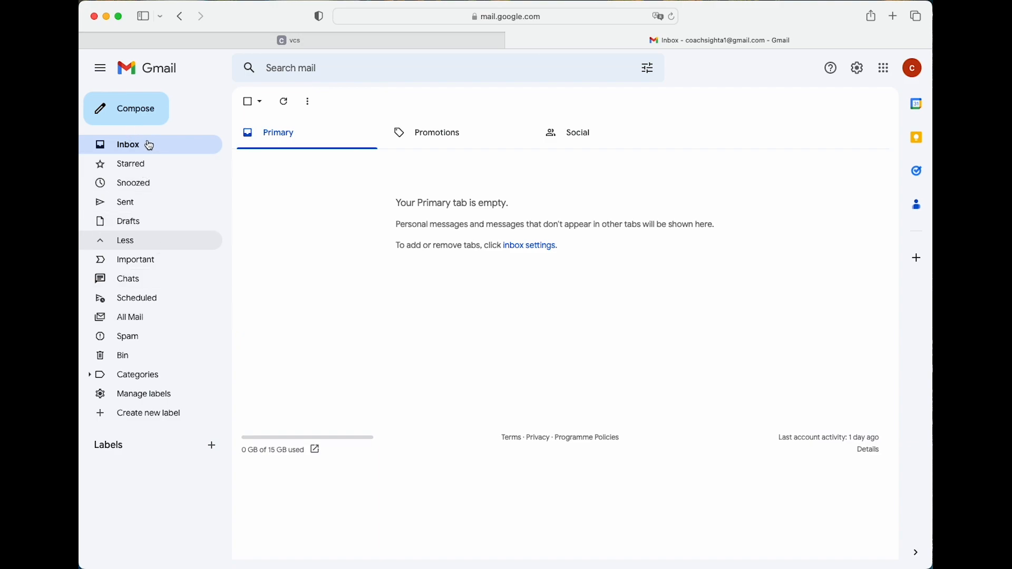
click(146, 326)
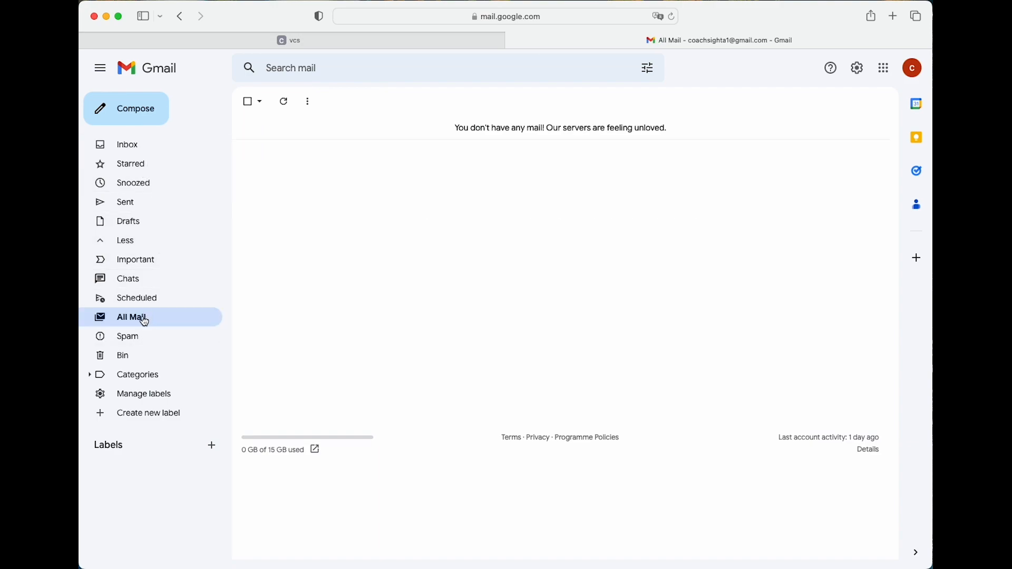
click(121, 342)
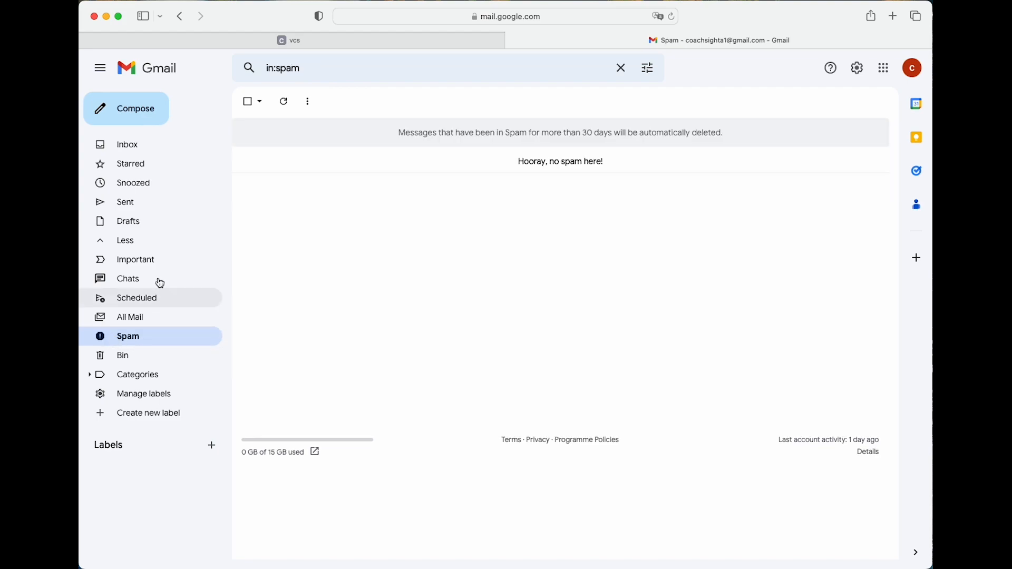
click(135, 148)
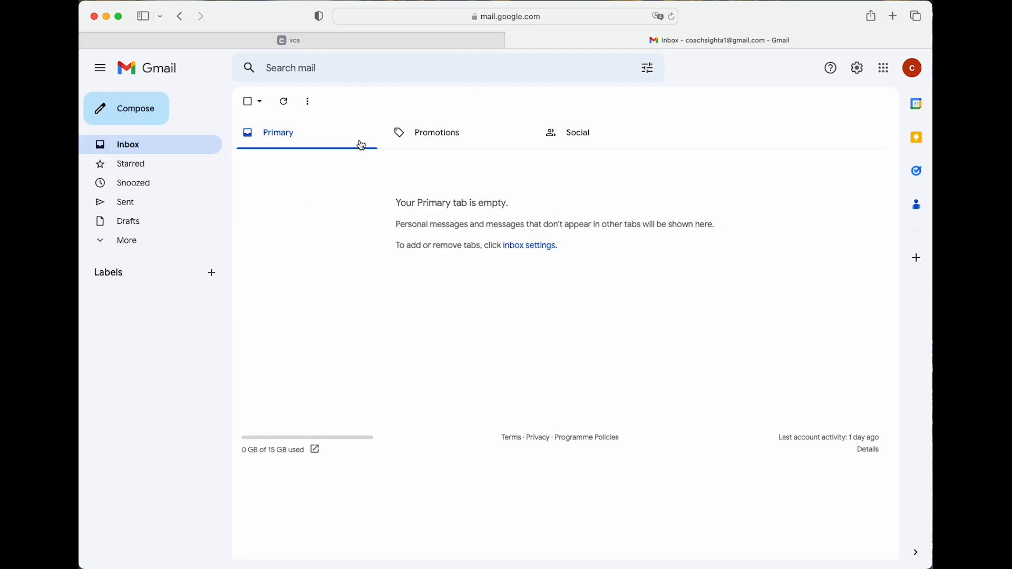
click(285, 102)
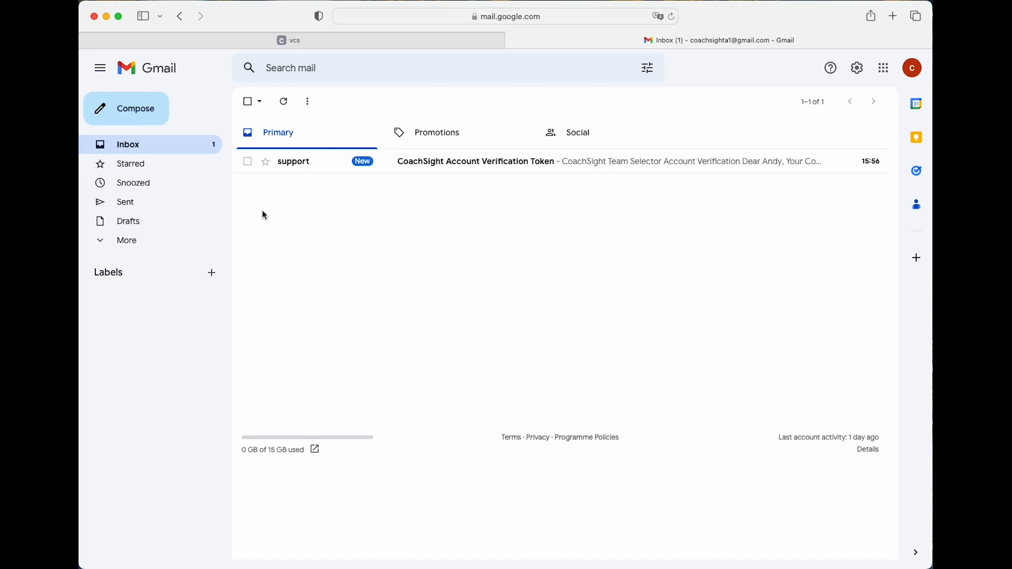
click(569, 168)
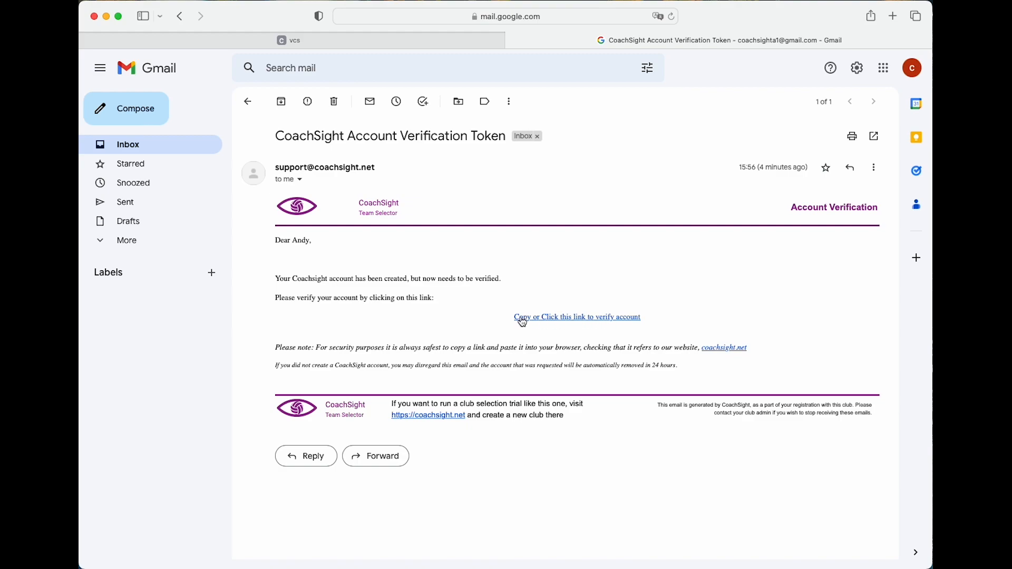
Verify the account through the e-mail link and return to the original CoachSight page
click(579, 319)
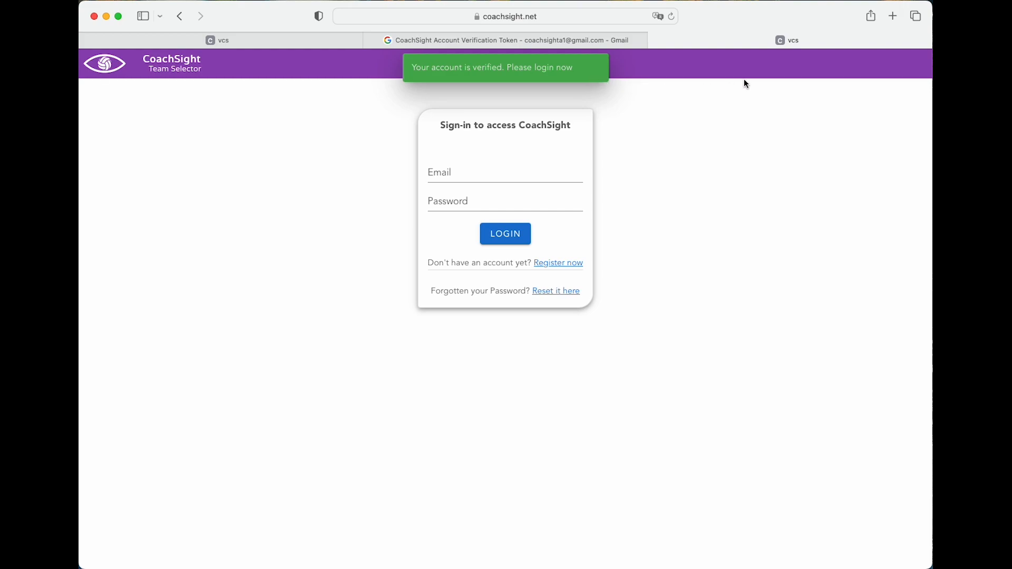
click(655, 40)
click(208, 39)
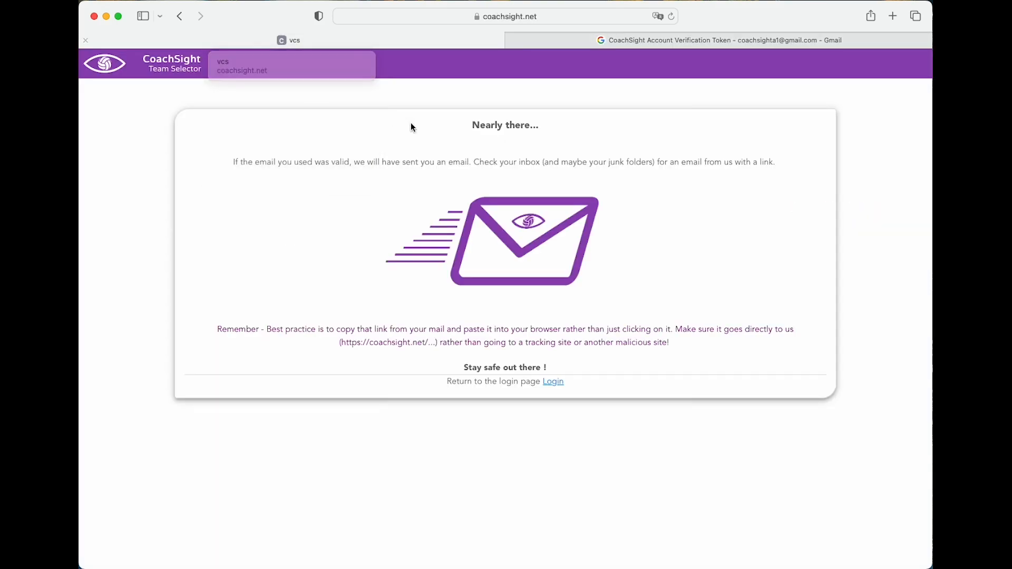
Log in to CoachSight with the registered e-mail and password
click(553, 381)
click(508, 165)
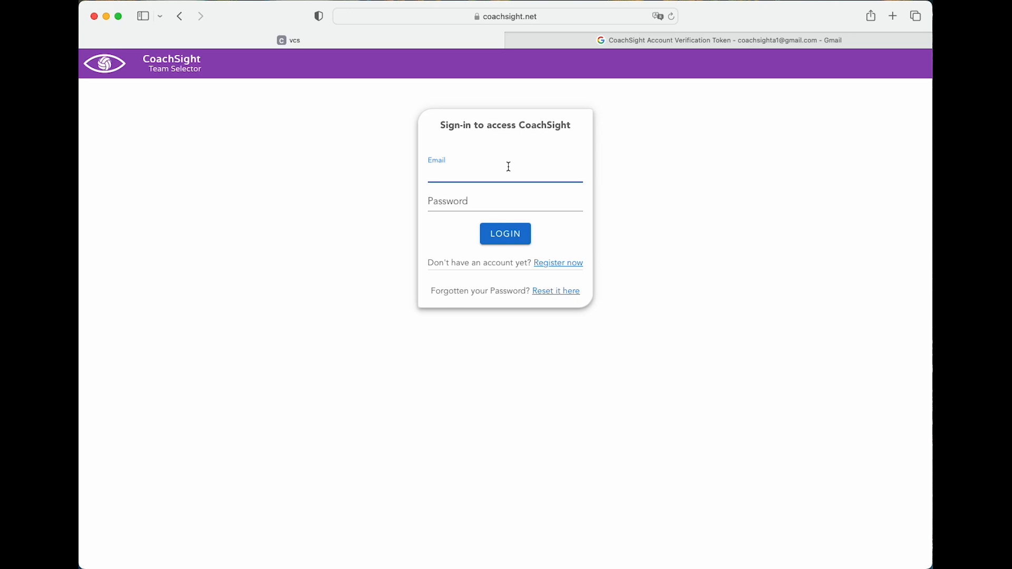
key(Tab)
text(•••••••••••••••••)
key(Return)
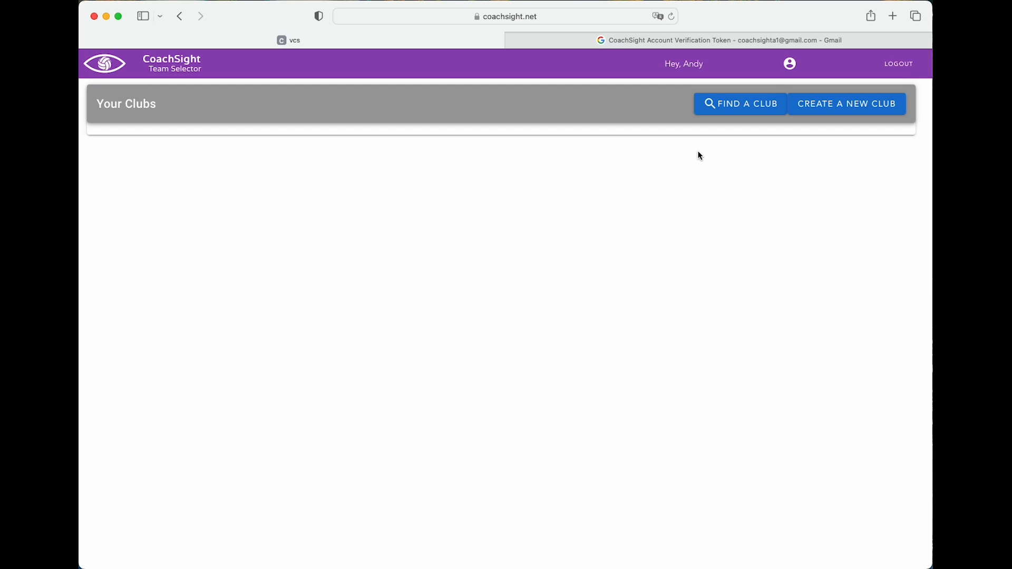
Start a new club named Coal Hill University Volleyball
click(859, 110)
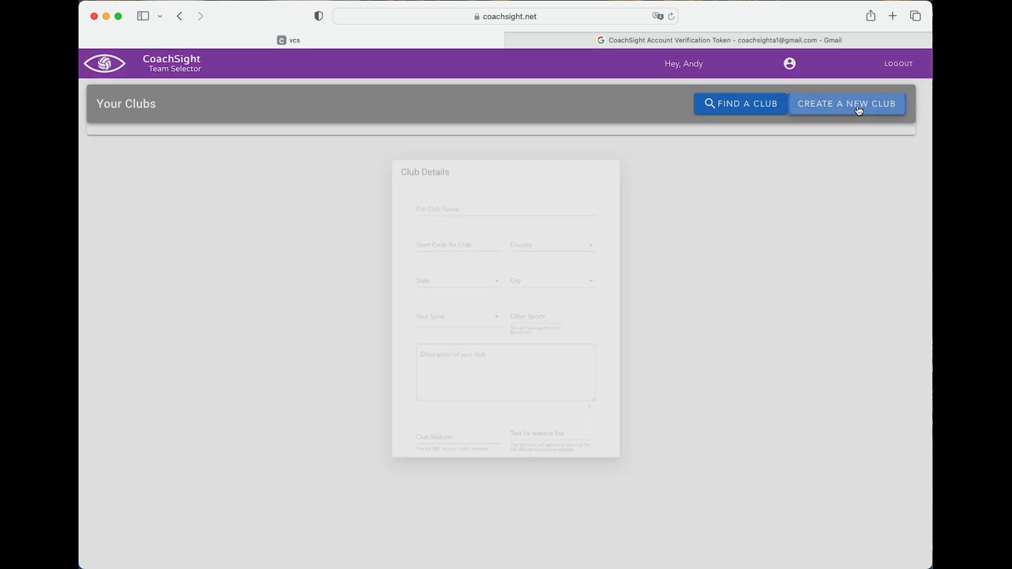
click(420, 148)
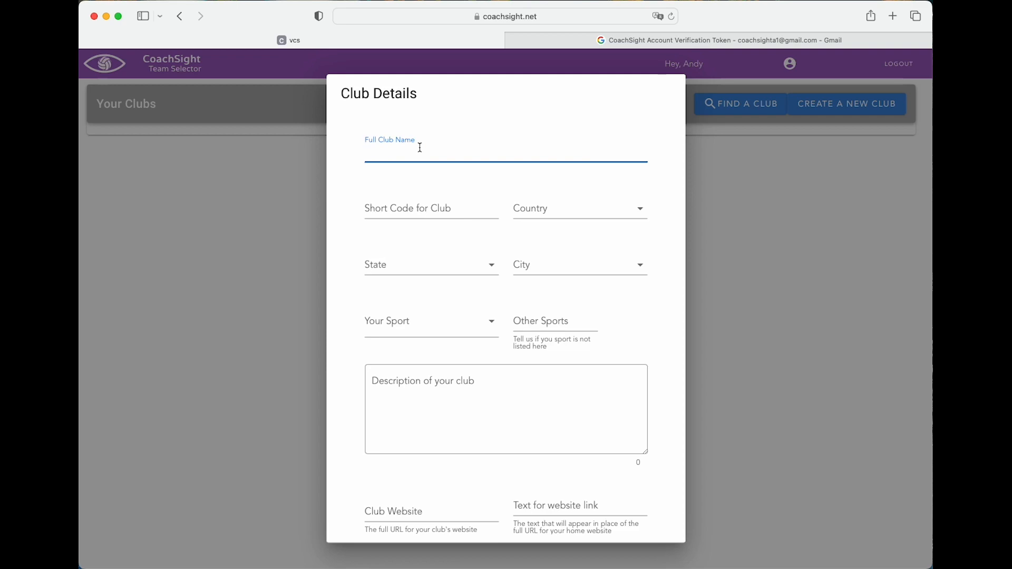
text(Coal Hill UNivesrsity)
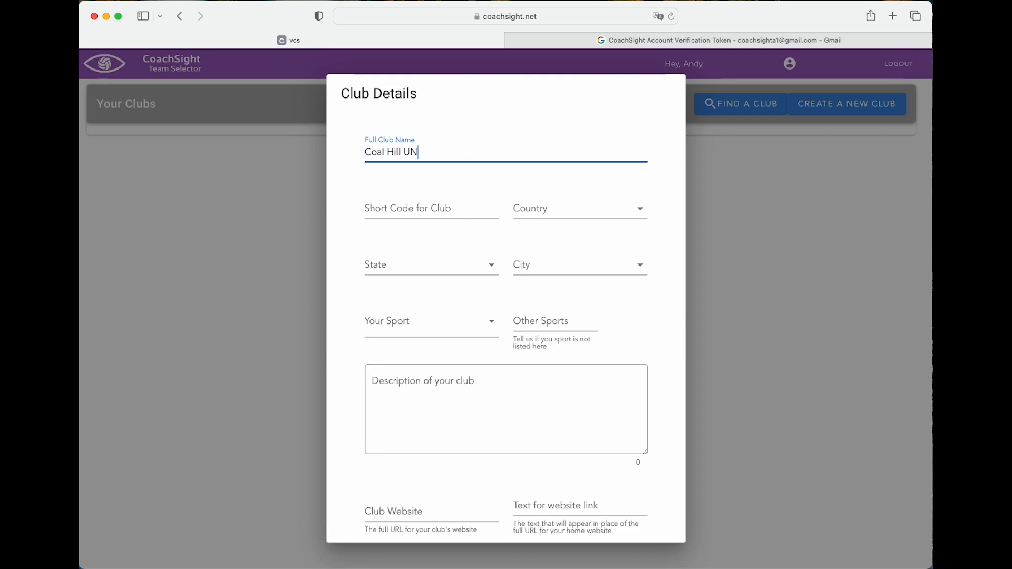
key(BackSpace)
key(BackSpace)
key(BackSpace)
key(BackSpace)
key(BackSpace)
key(BackSpace)
key(BackSpace)
key(BackSpace)
key(BackSpace)
key(BackSpace)
text(niversity Volleyball)
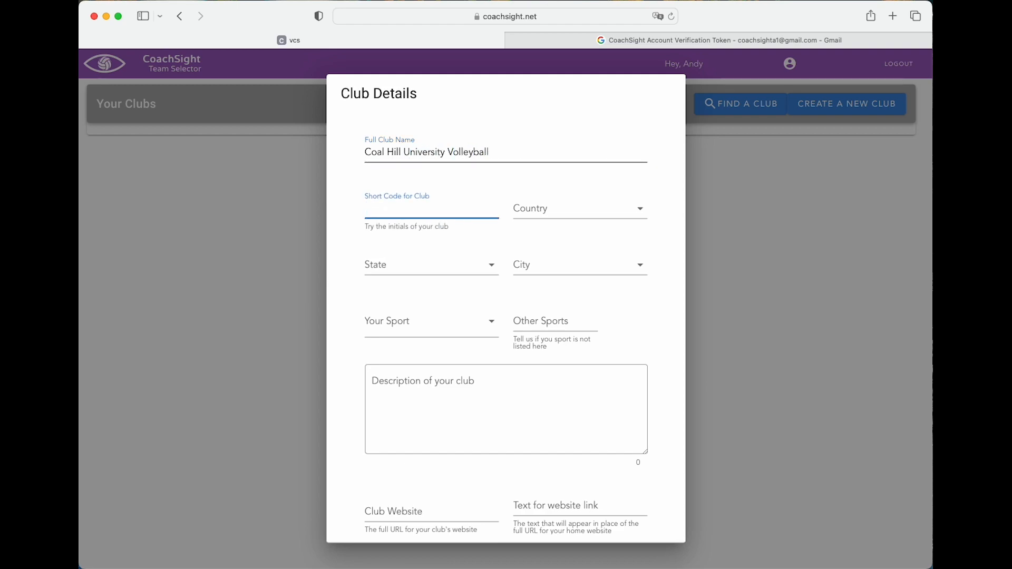
Set the club's country to Australia
key(Tab)
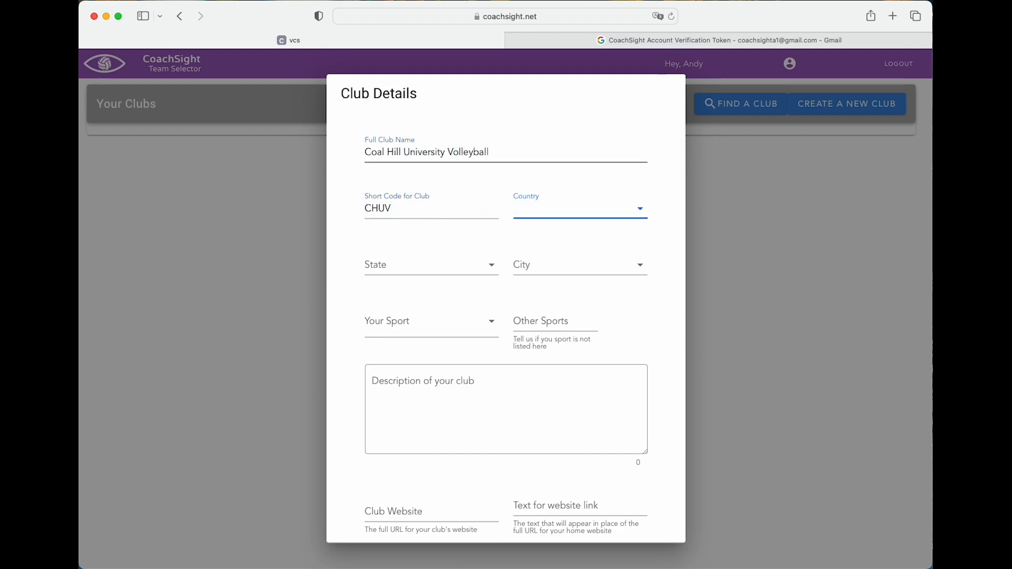
text(Australian)
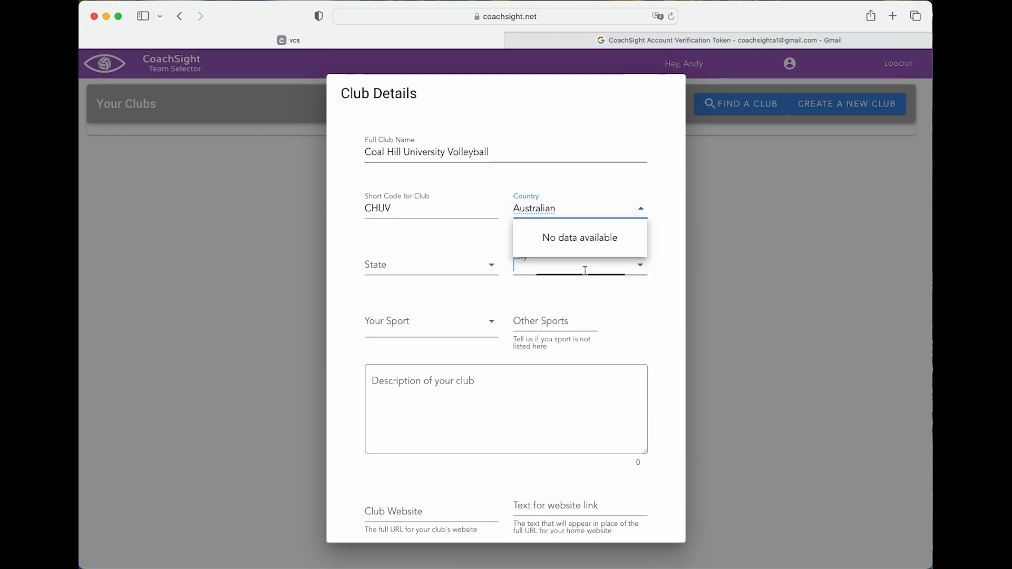
key(Tab)
click(578, 210)
text(austra)
click(580, 237)
Set state Victoria, city Melbourne and sport Volleyball
click(434, 267)
text(Vic)
key(Return)
click(578, 264)
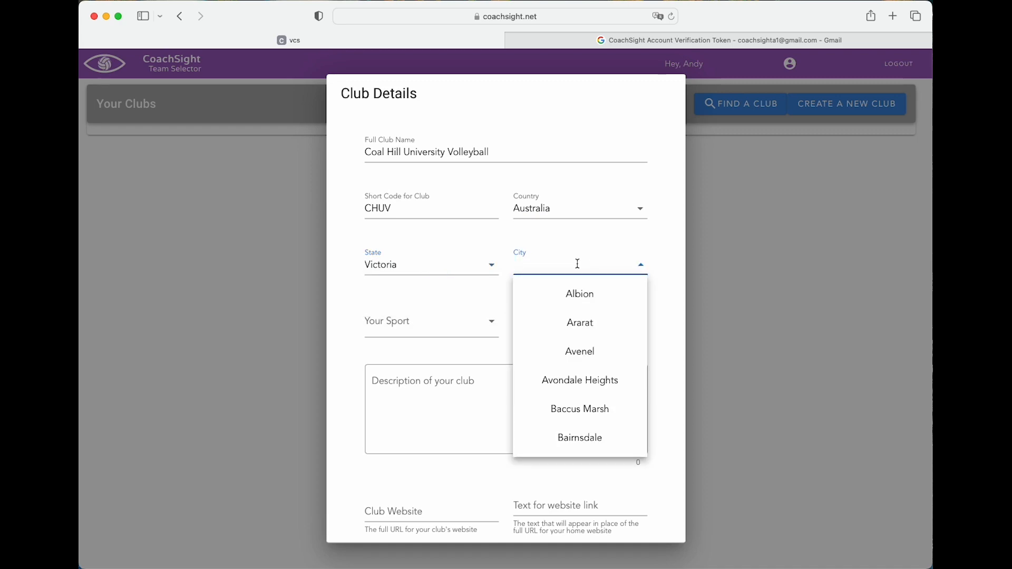
text(Mel)
click(599, 294)
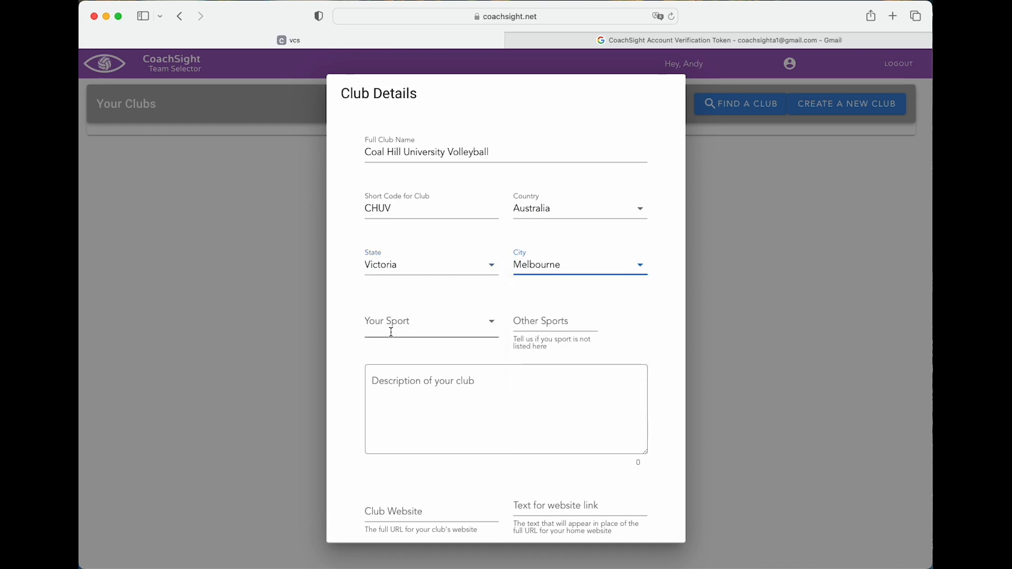
click(392, 328)
click(432, 357)
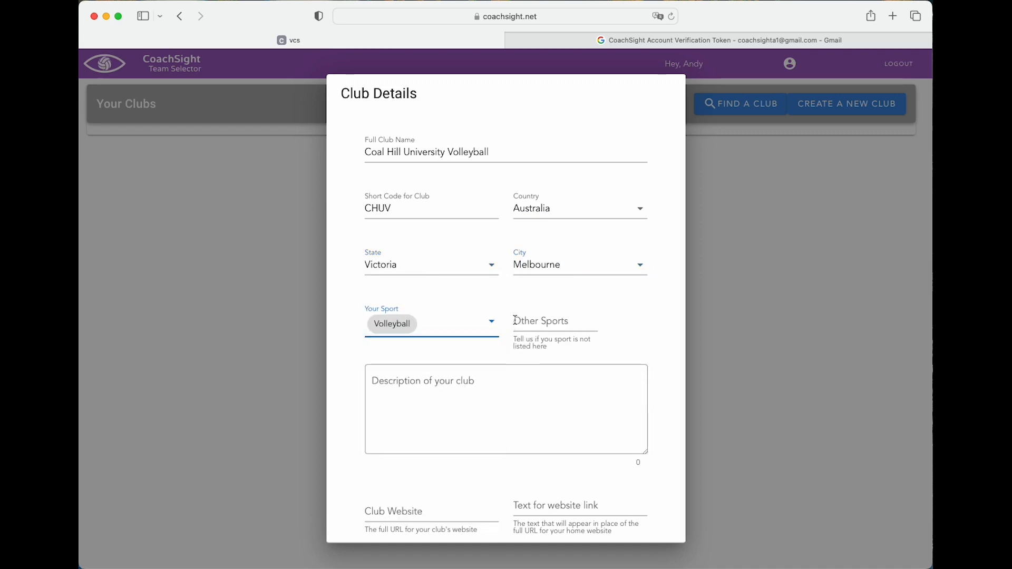
click(421, 392)
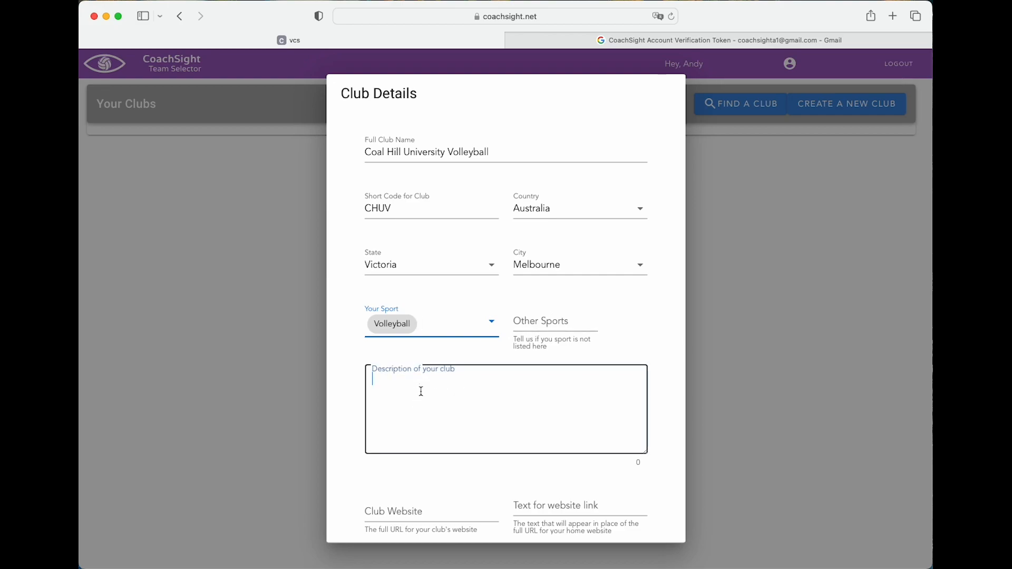
text(A friendly club )
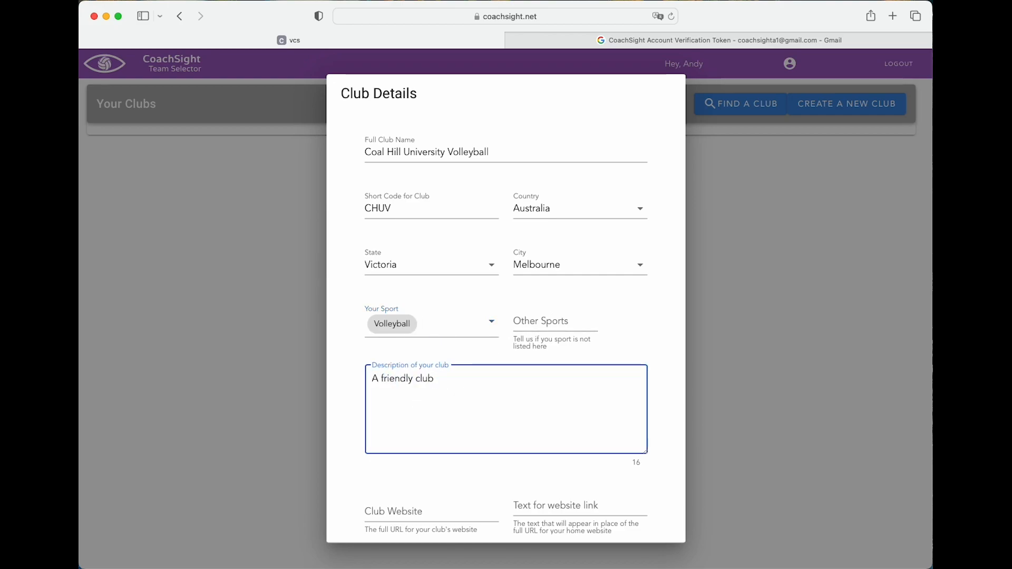
text(for social and competitive volleyball. All members welcome.)
click(422, 512)
scroll(433, 509, down, 2)
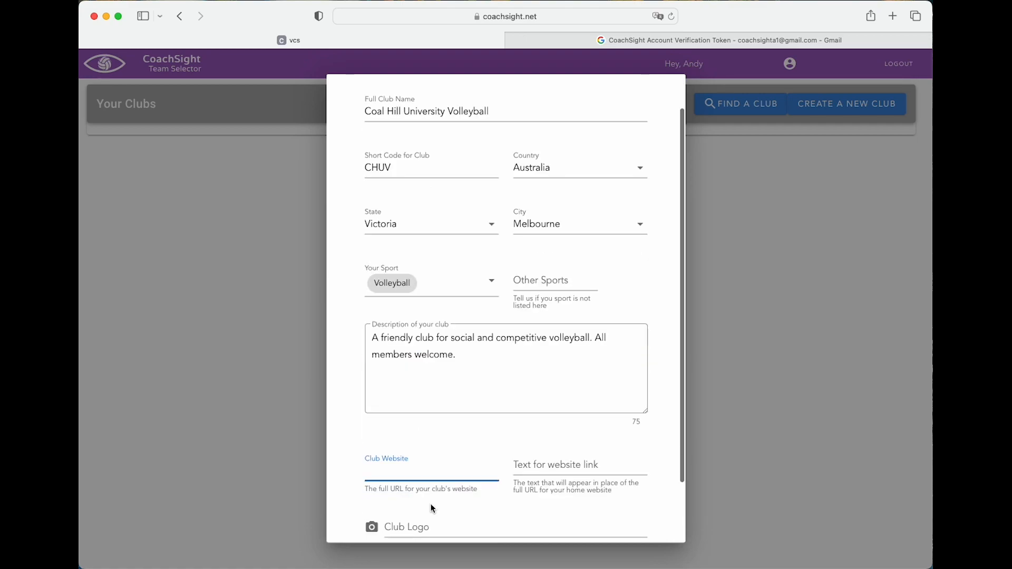
scroll(432, 509, down, 2)
text(www.c)
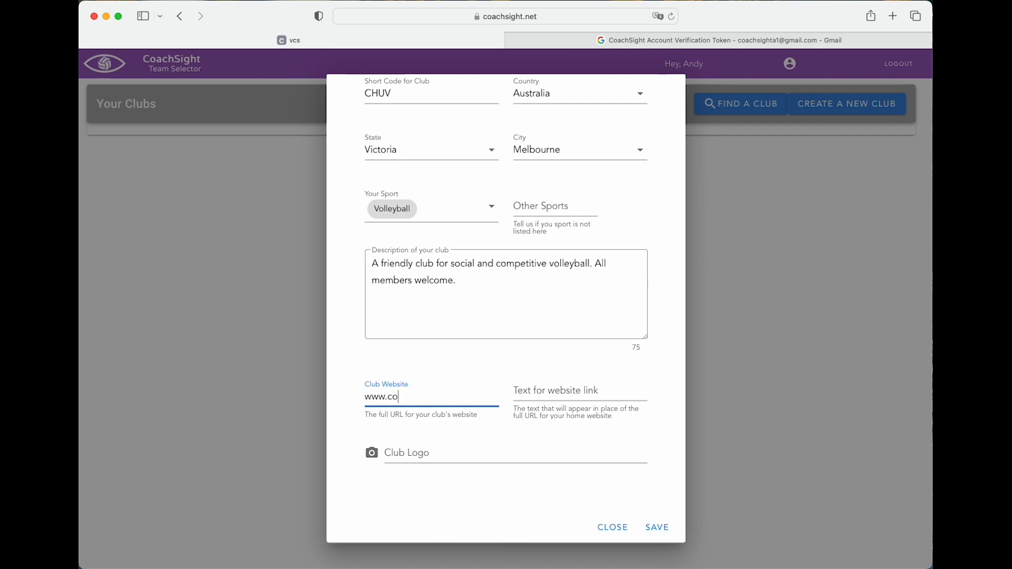
text(huv.com)
key(Tab)
text(Our Website)
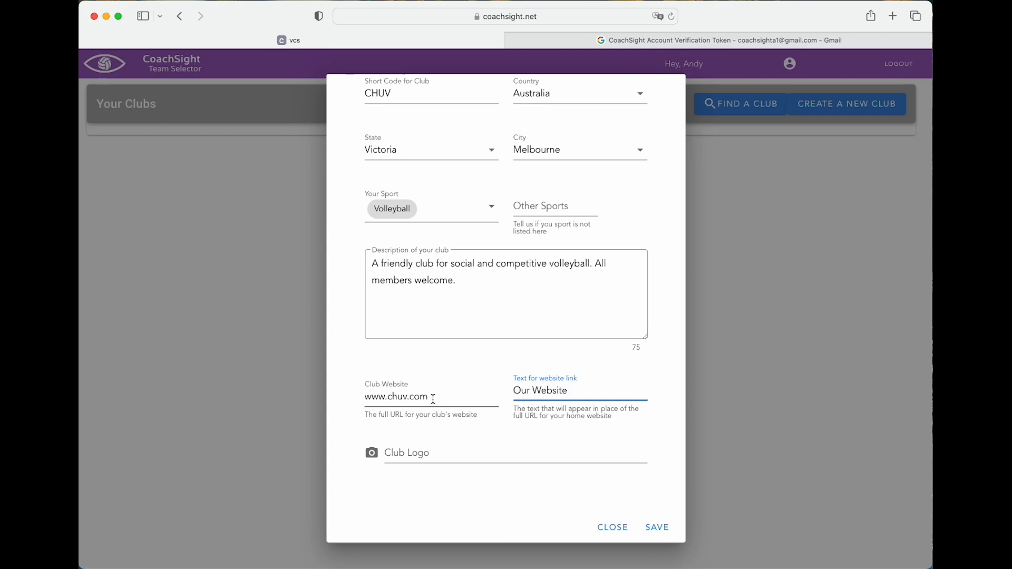
click(422, 453)
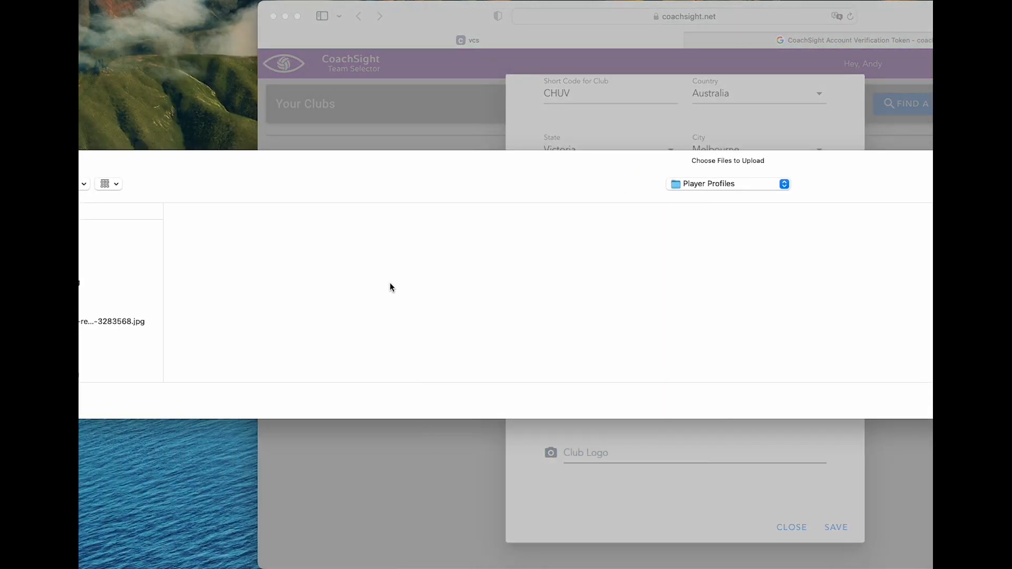
drag(226, 165, 269, 161)
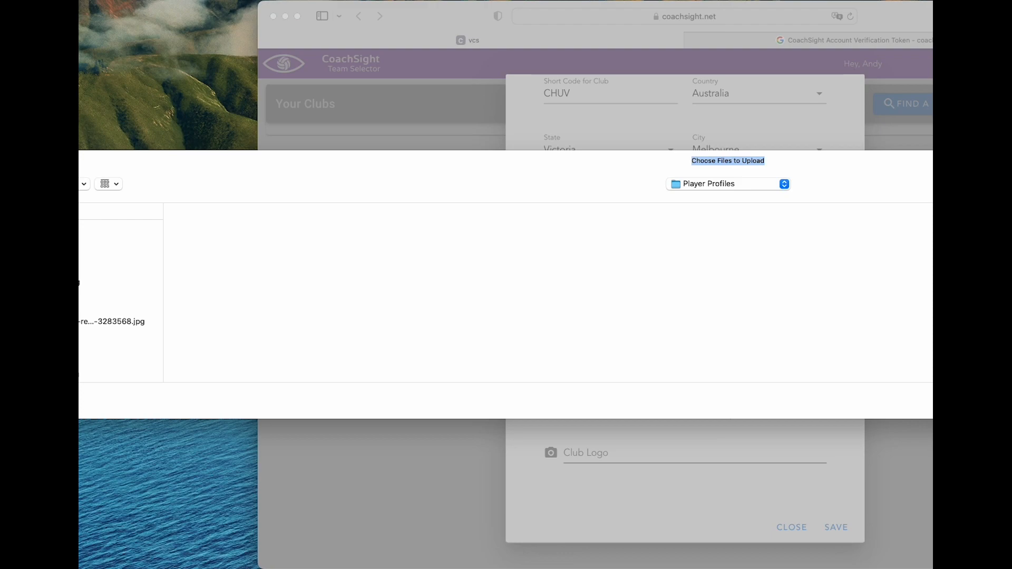
click(740, 187)
click(719, 200)
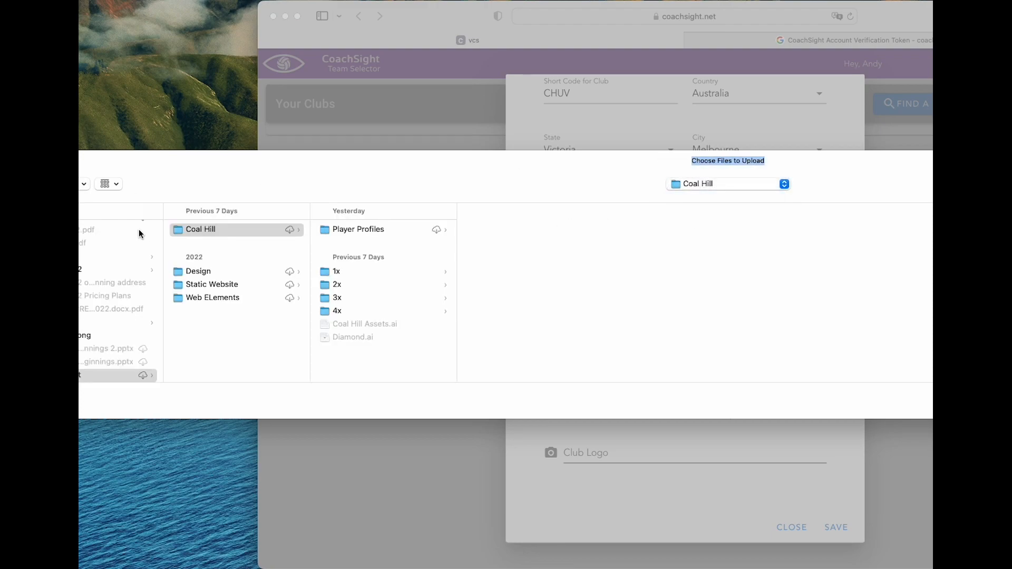
click(341, 311)
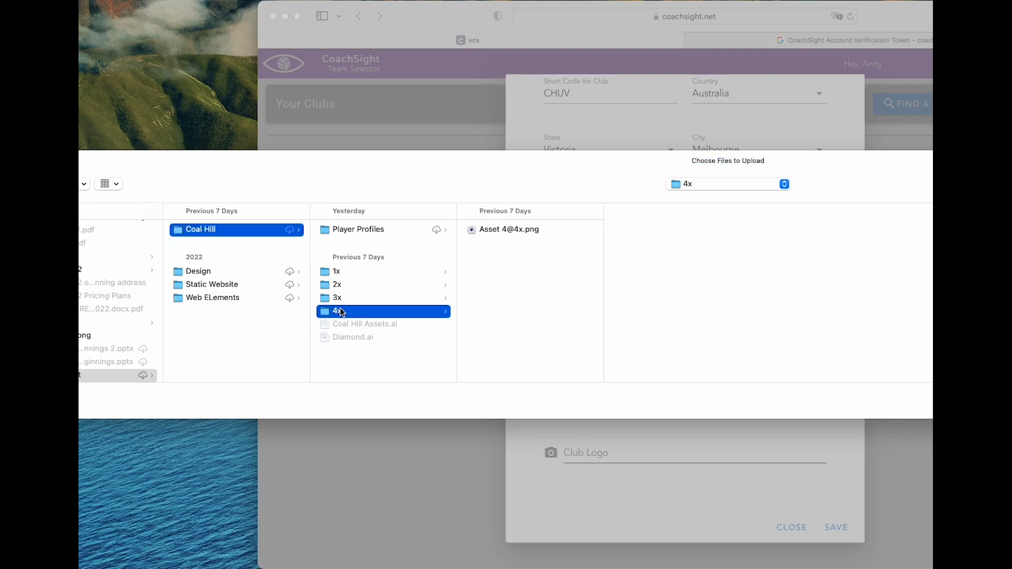
click(508, 233)
key(Return)
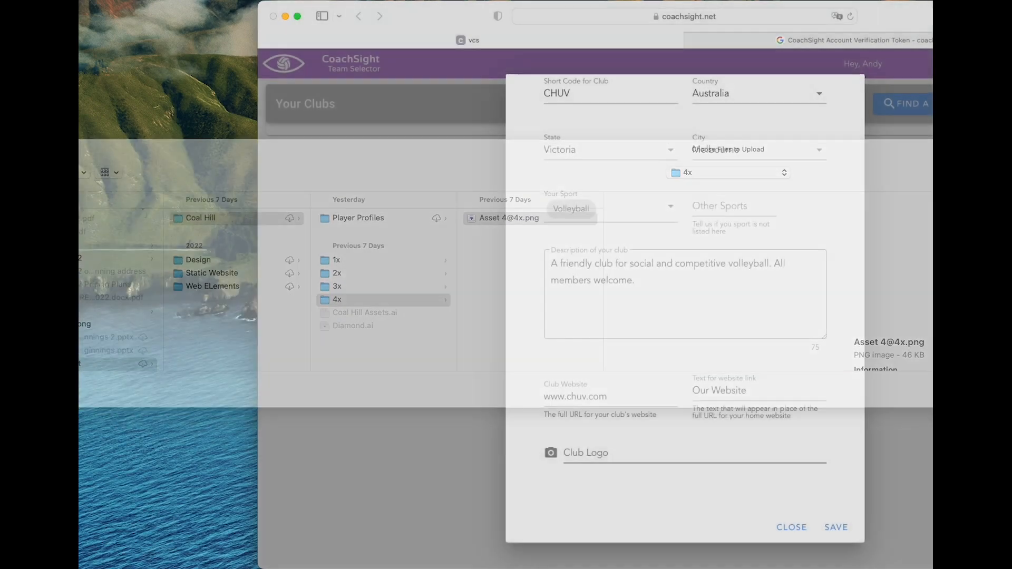
Save Coal Hill University Volleyball and open its page from Your Clubs
click(838, 529)
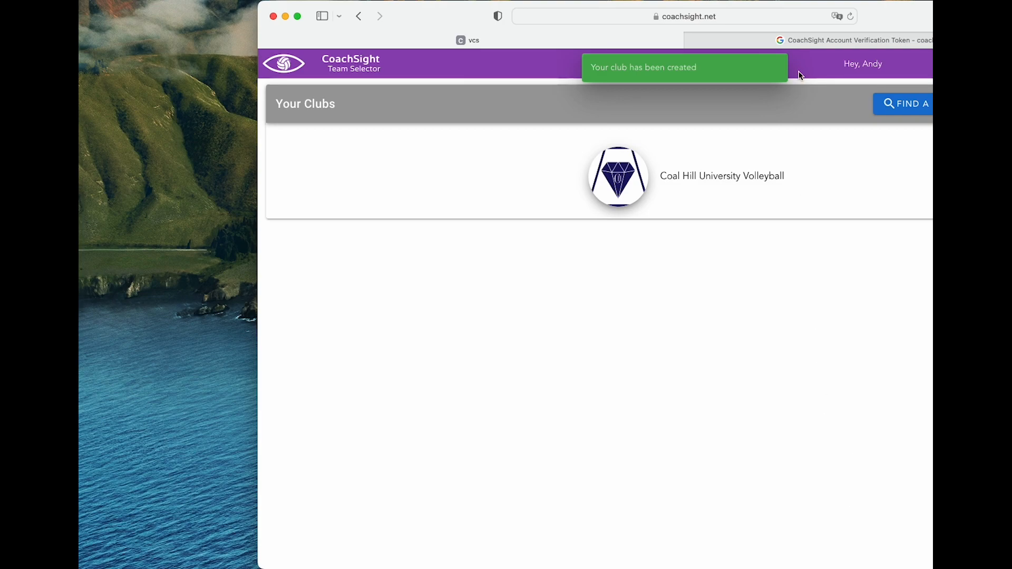
drag(900, 16, 721, 16)
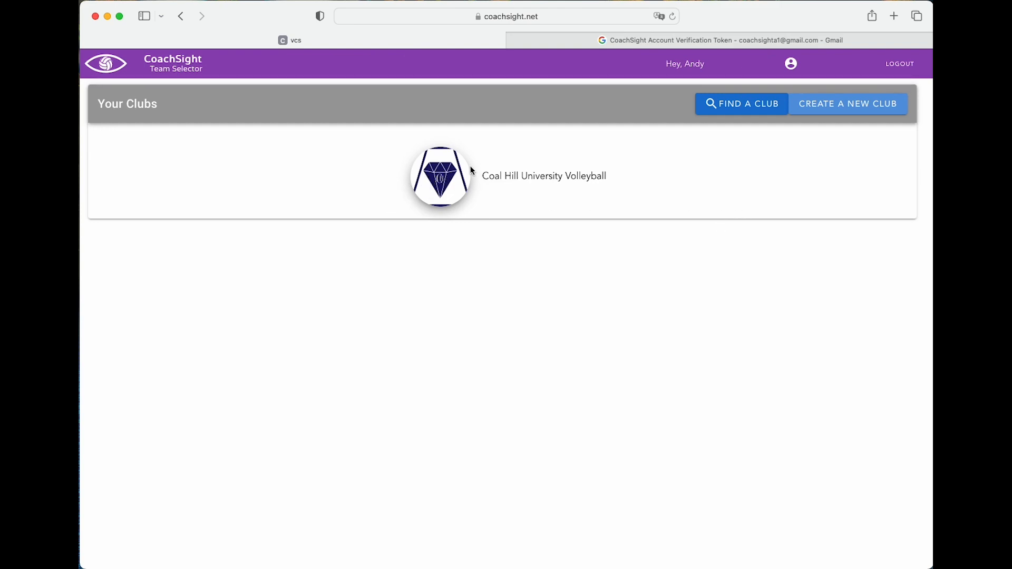
click(453, 189)
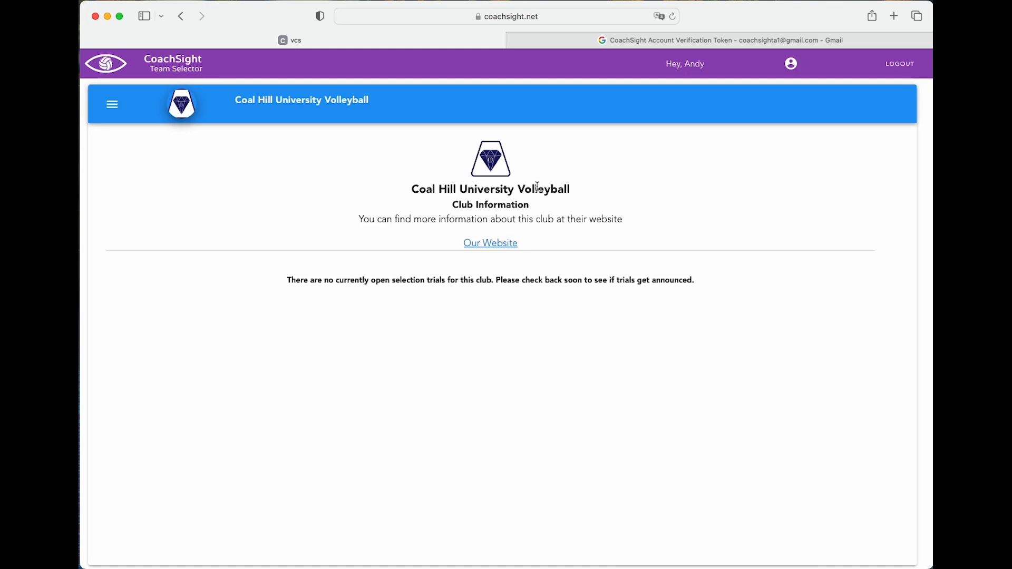
Add a new season on the Seasons page named State League 2023
click(111, 107)
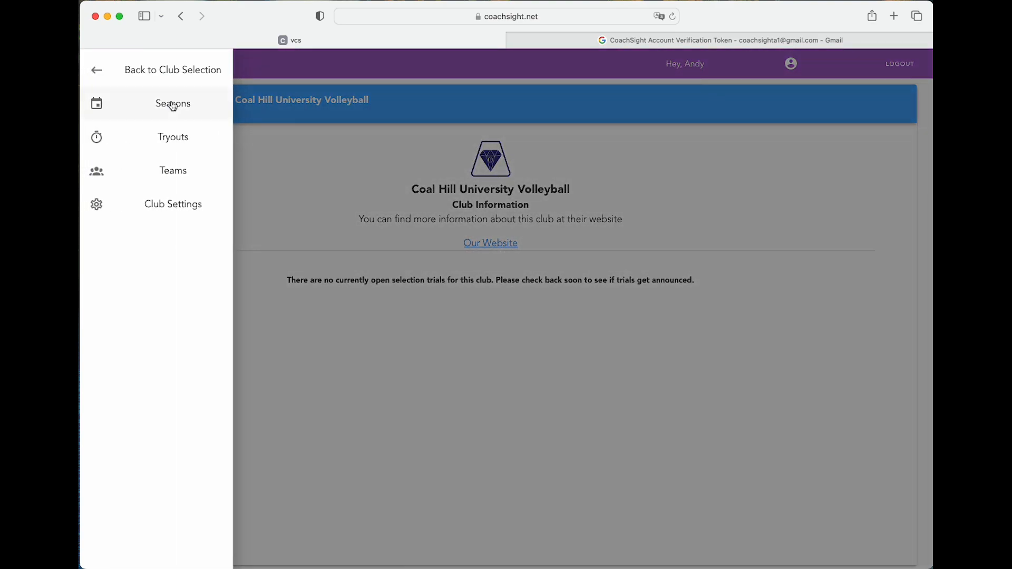
click(183, 103)
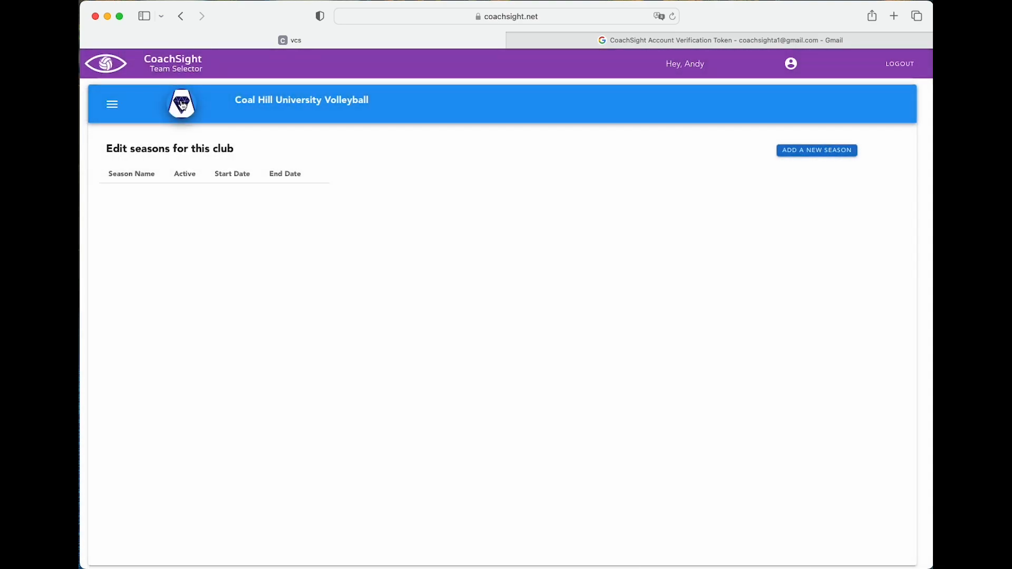
click(822, 153)
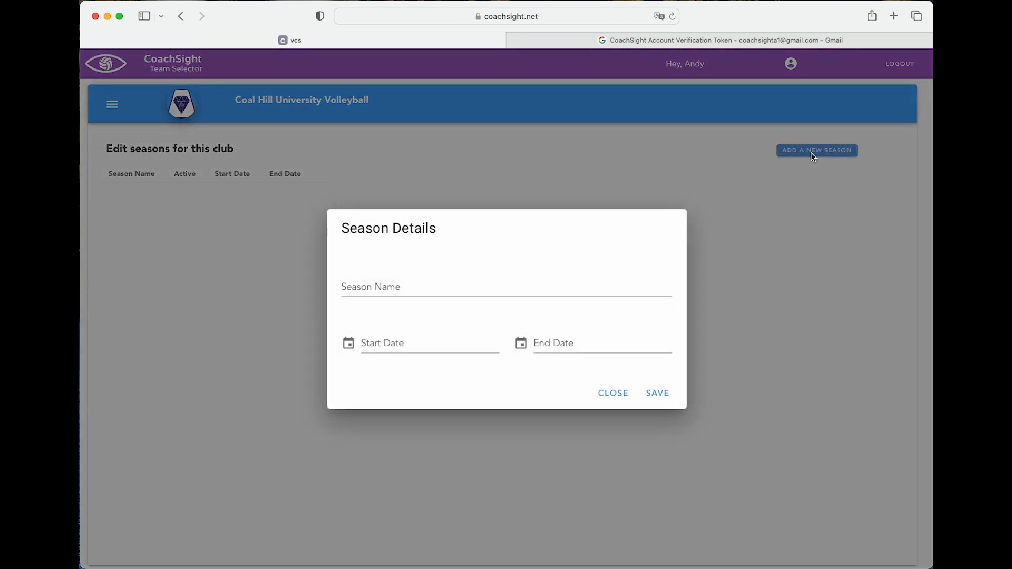
click(491, 285)
text(Sta)
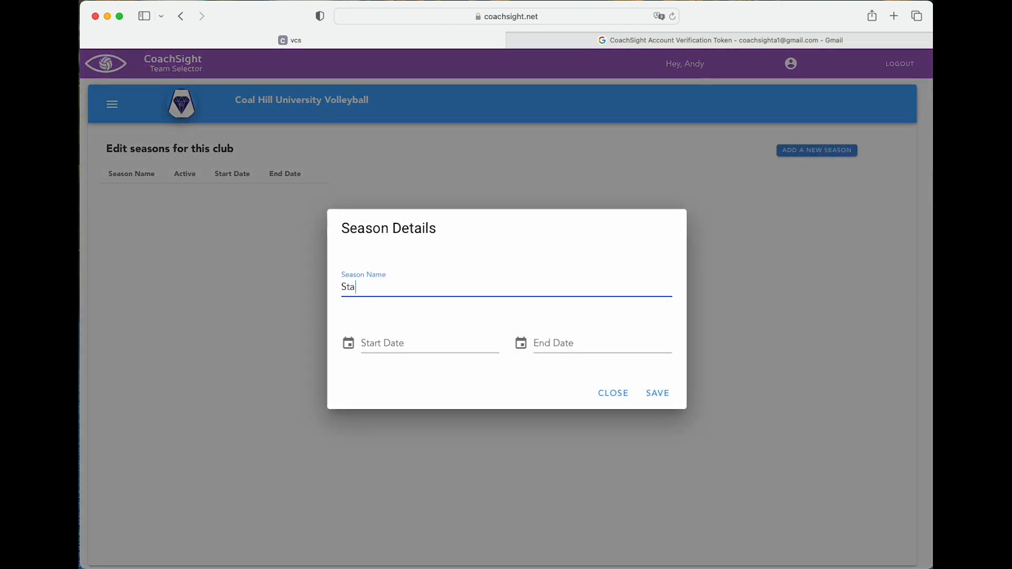
text(te League 2023)
Set the season start date to 8 April 2023
click(450, 346)
click(497, 404)
click(496, 404)
click(496, 404)
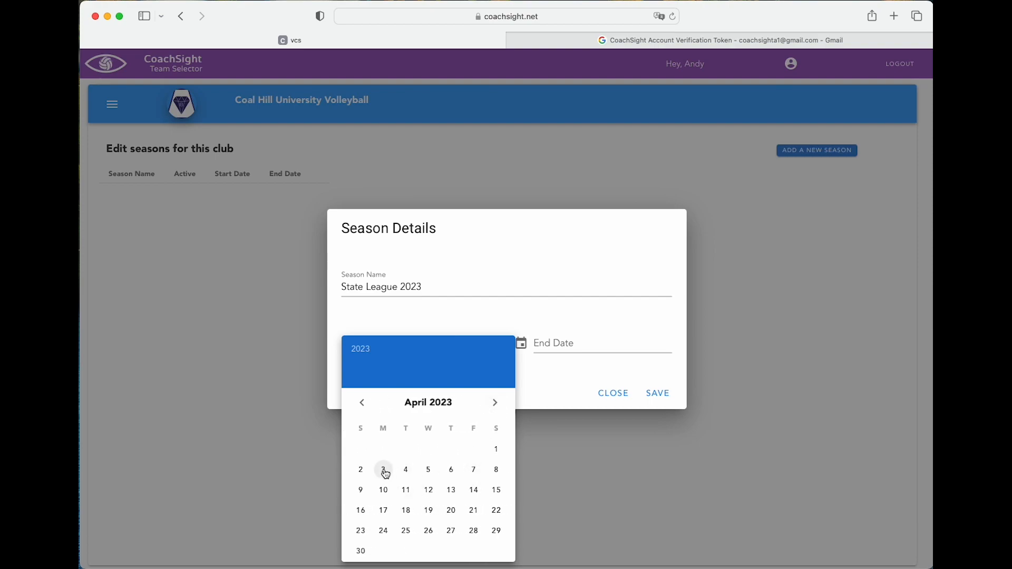
click(498, 474)
Set the season end date to 4 November 2023
click(562, 350)
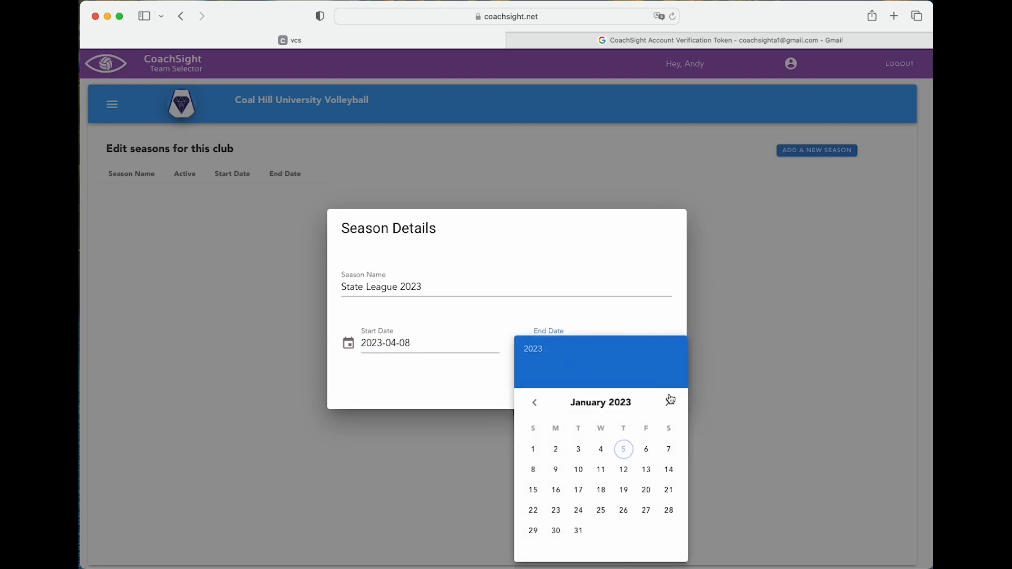
click(668, 404)
double_click(668, 403)
double_click(668, 403)
double_click(668, 404)
double_click(669, 403)
click(668, 404)
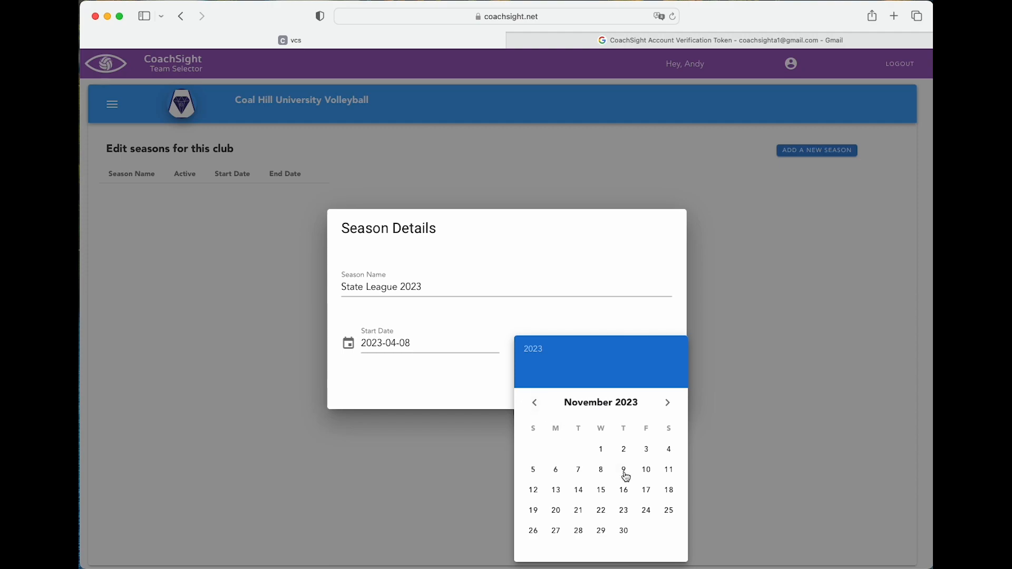
click(667, 452)
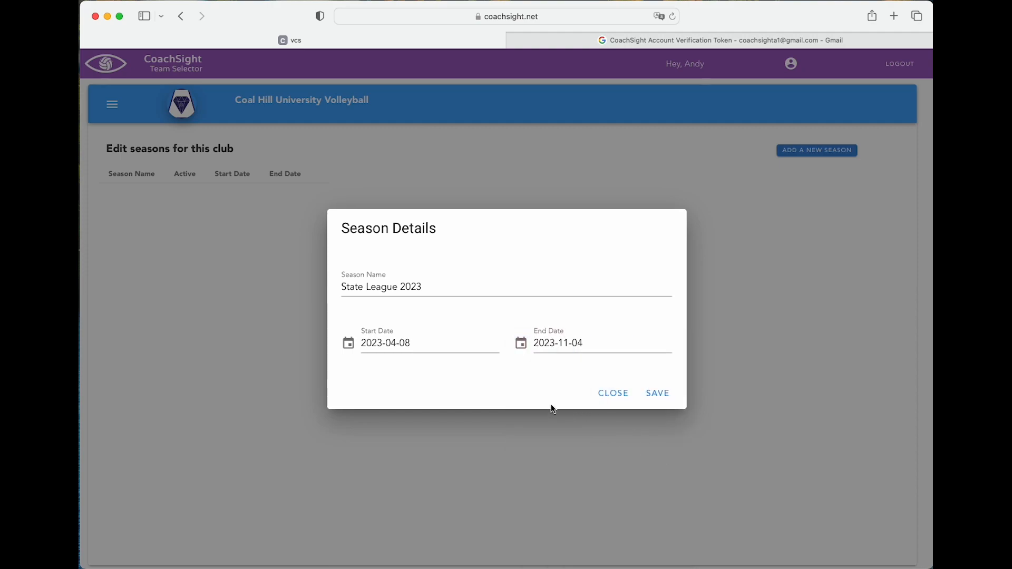
Save the State League 2023 season and mark it active
click(664, 397)
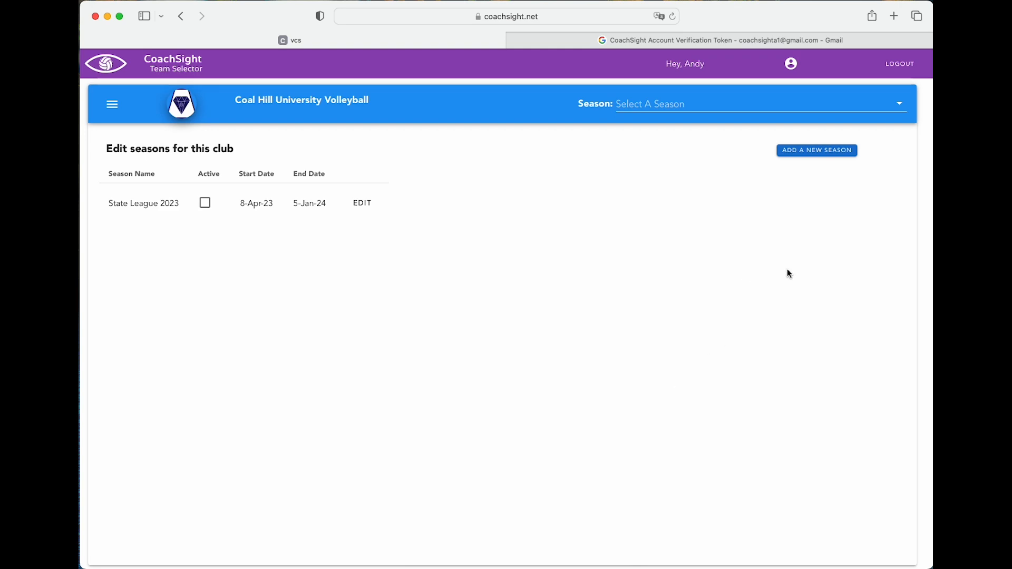
click(206, 208)
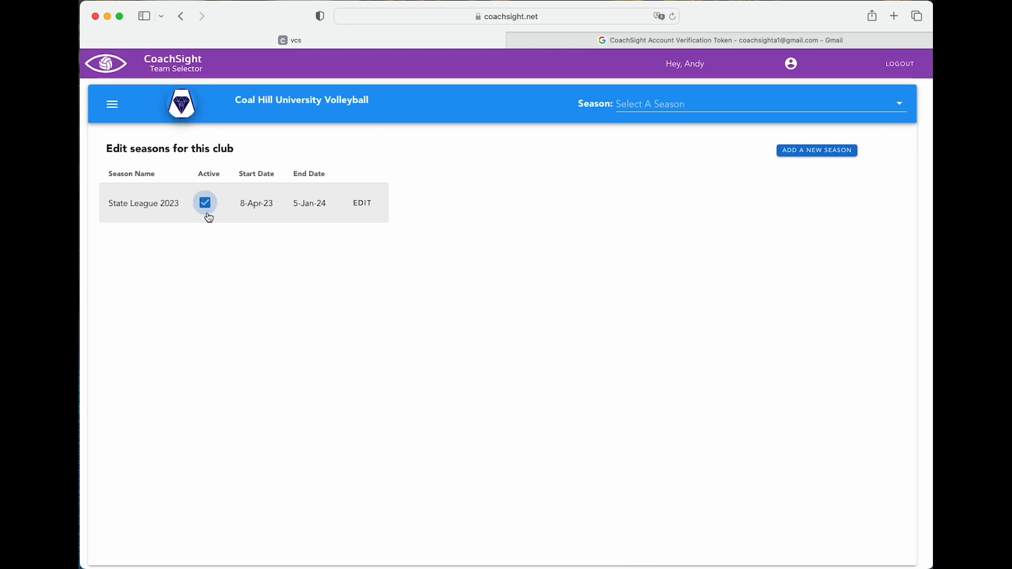
click(364, 207)
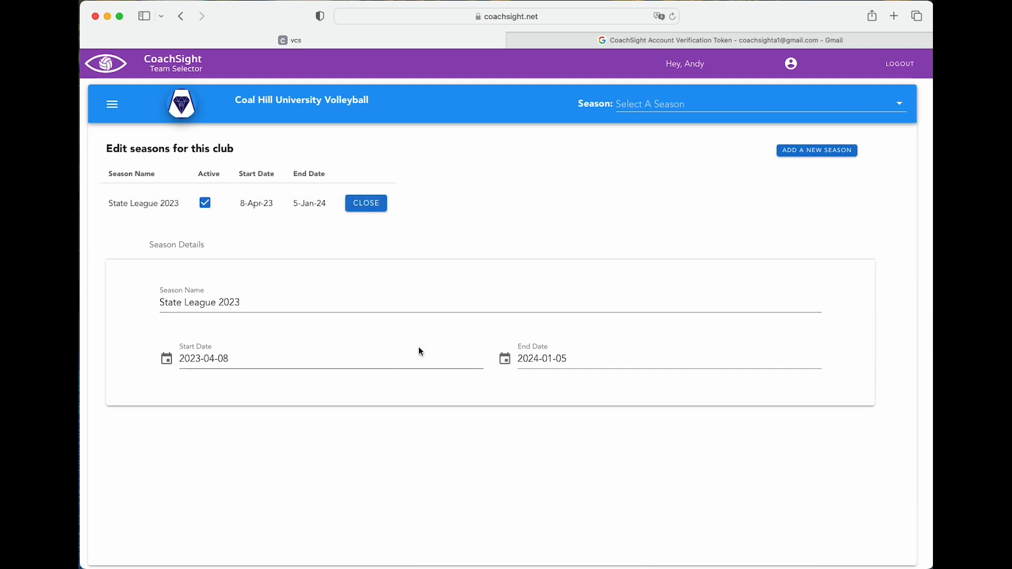
click(367, 203)
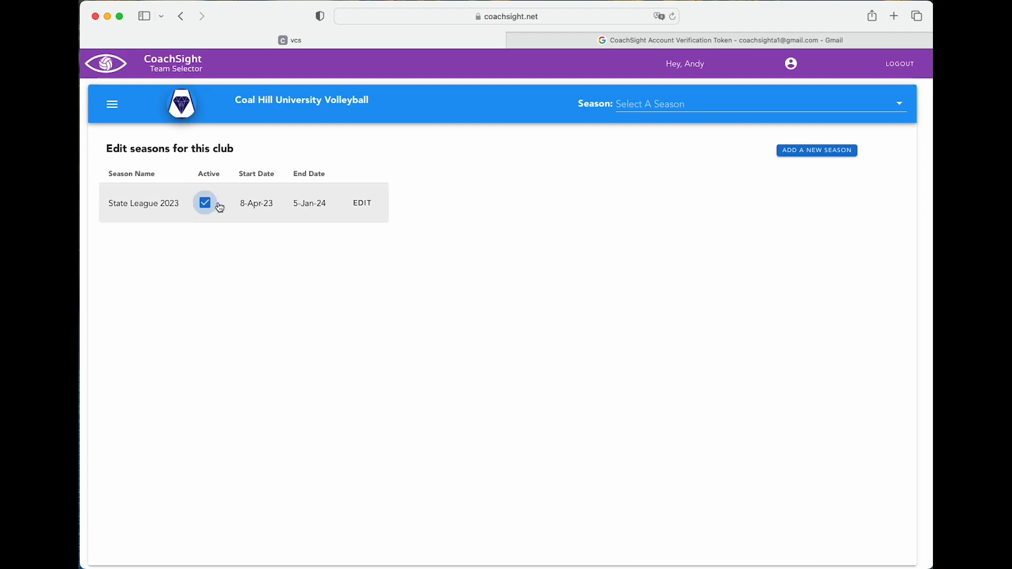
Choose State League 2023 as the current season in the header dropdown
click(707, 107)
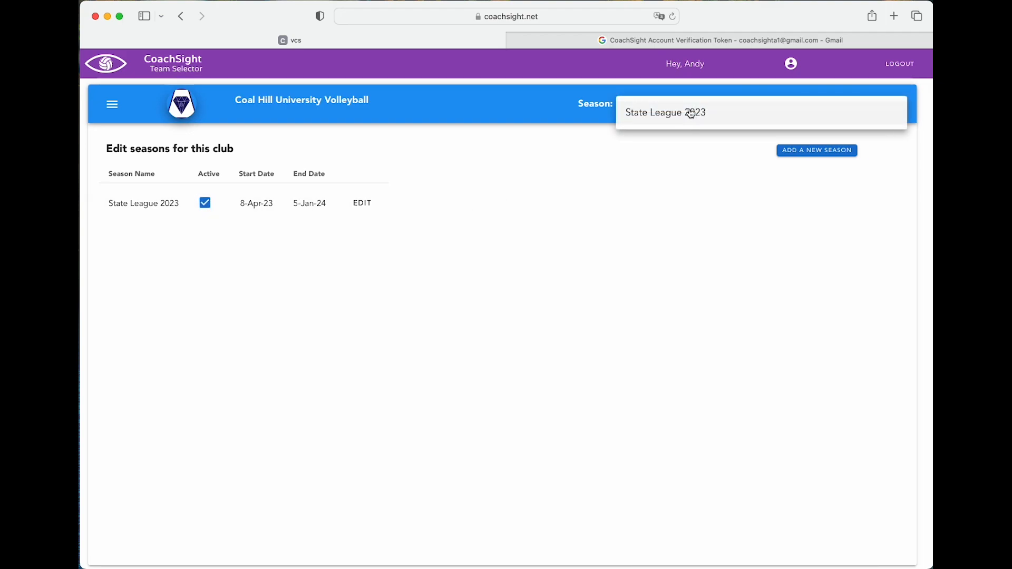
click(692, 114)
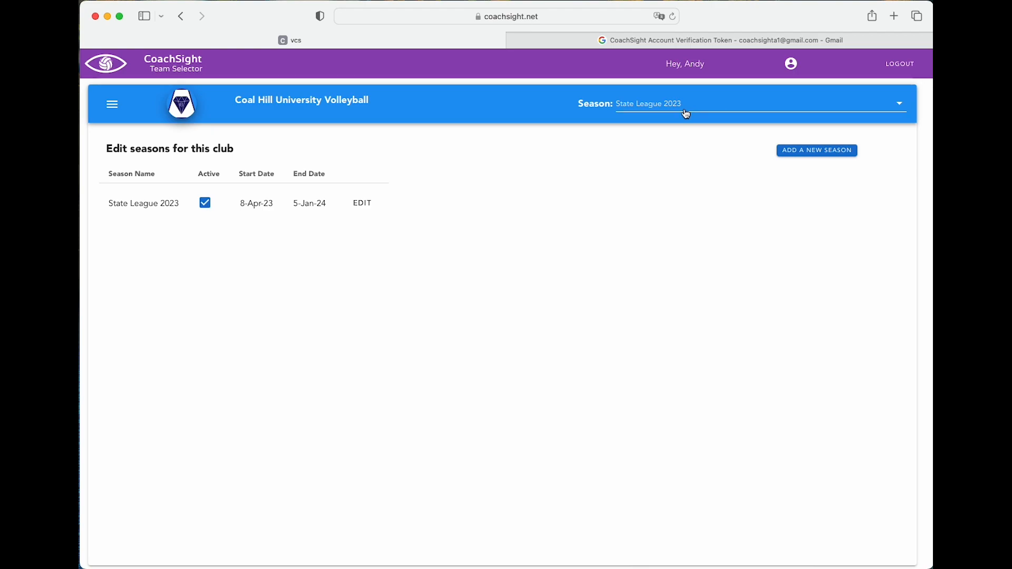
click(112, 105)
Add a tryout titled 'Senior Women's Program' with the VVL 2023 series description
click(173, 142)
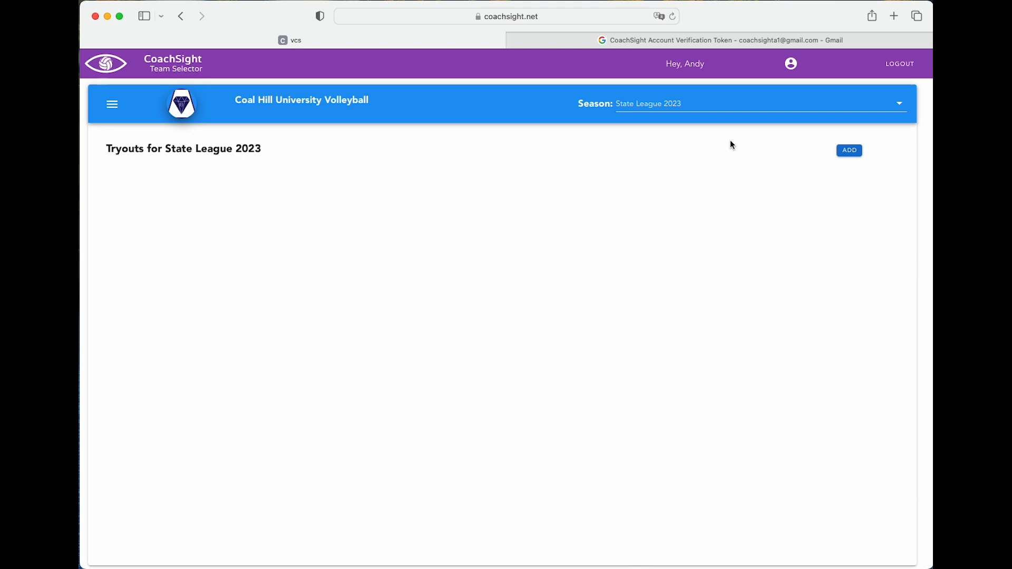
click(850, 151)
click(456, 219)
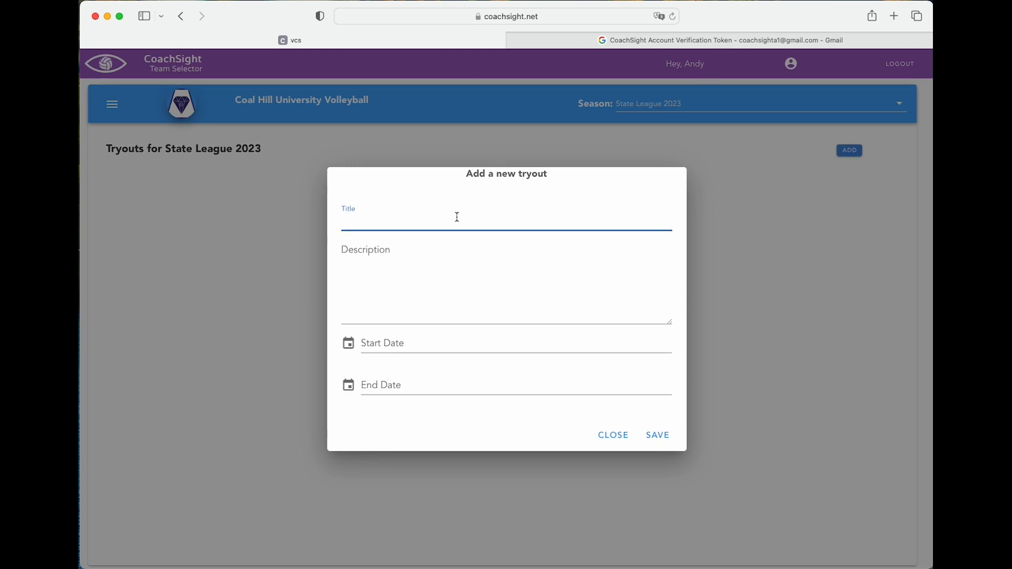
text(Senior Women's Program)
click(434, 290)
text(All senior womens teams for the )
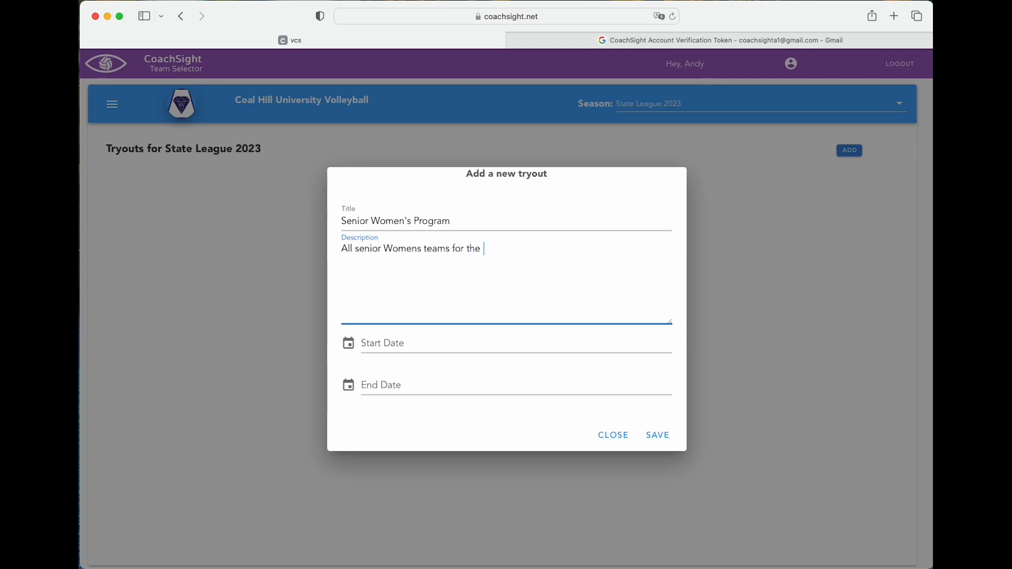
text(VVL 2023 season will tryout in this series)
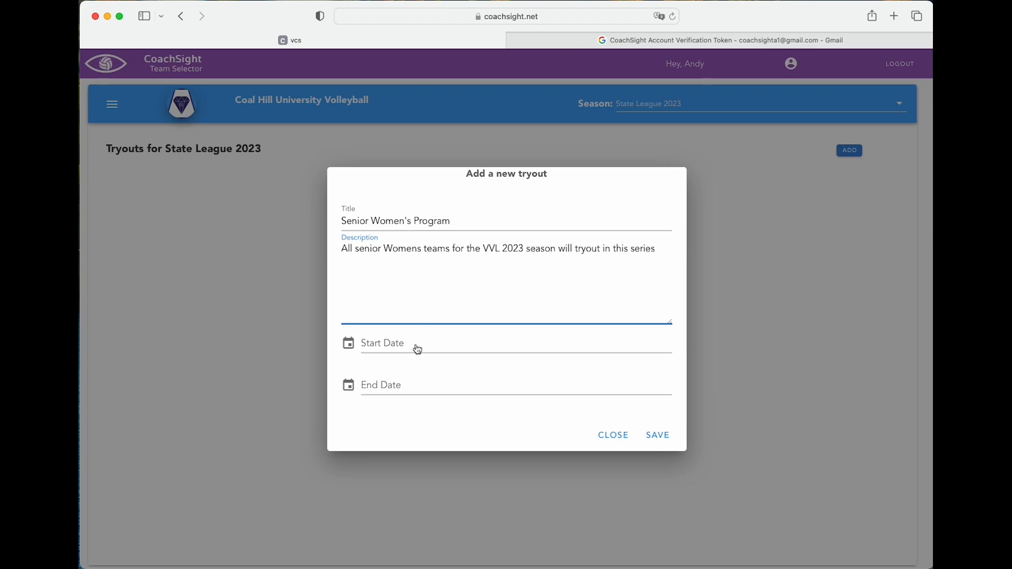
Set tryout dates 9 to 16 February 2023 and save it
click(388, 342)
click(520, 406)
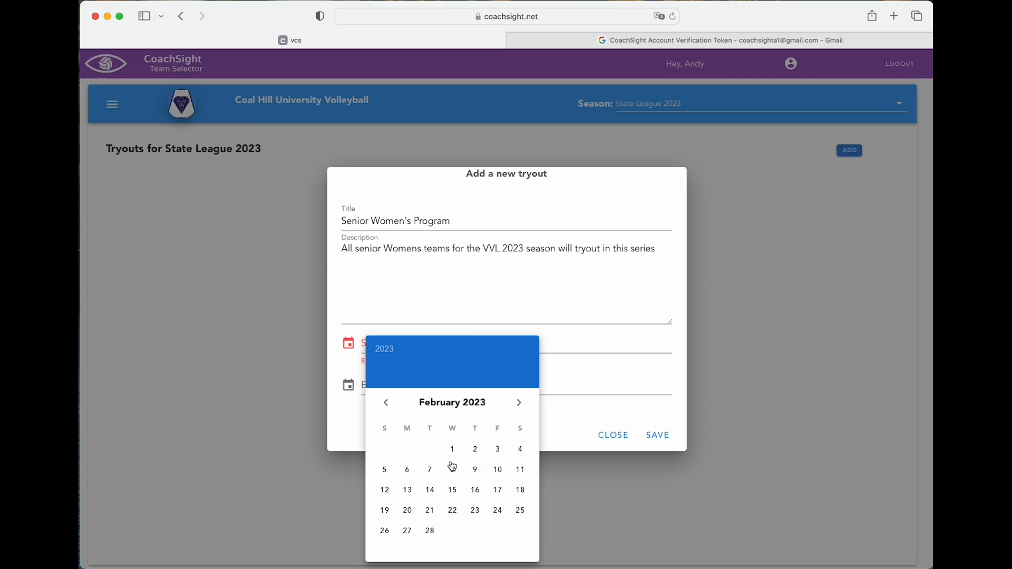
click(476, 470)
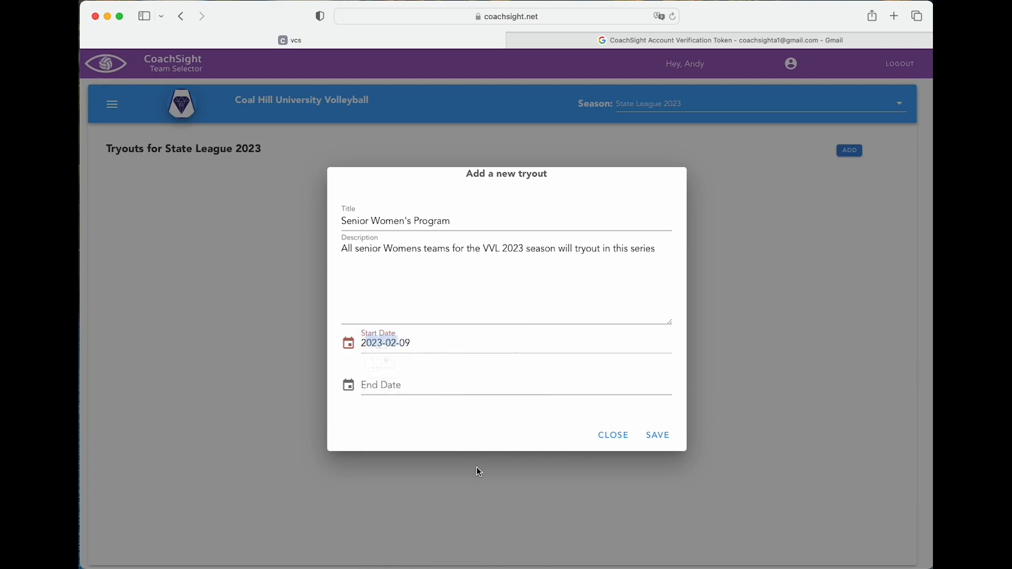
click(503, 386)
click(519, 403)
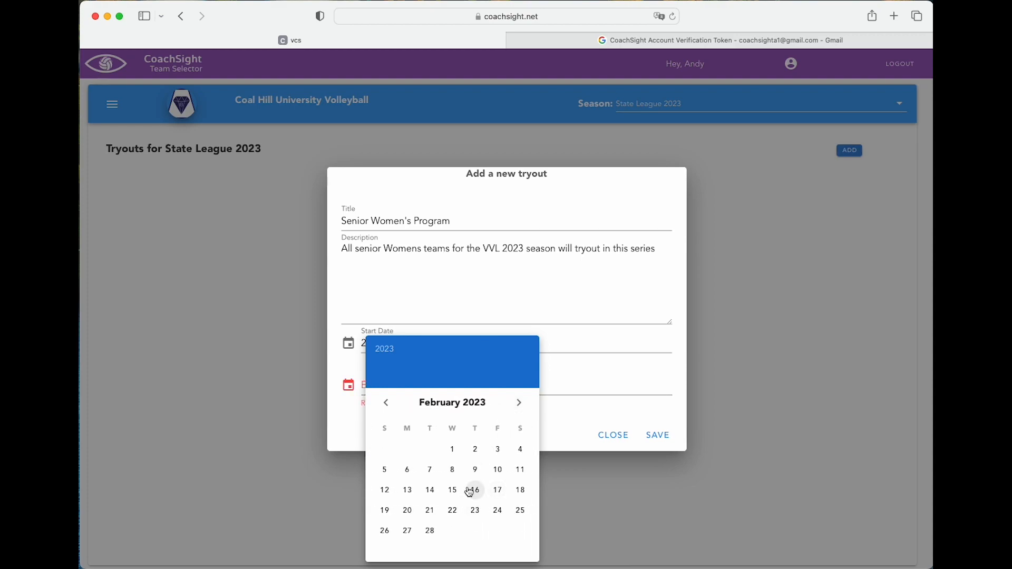
click(476, 491)
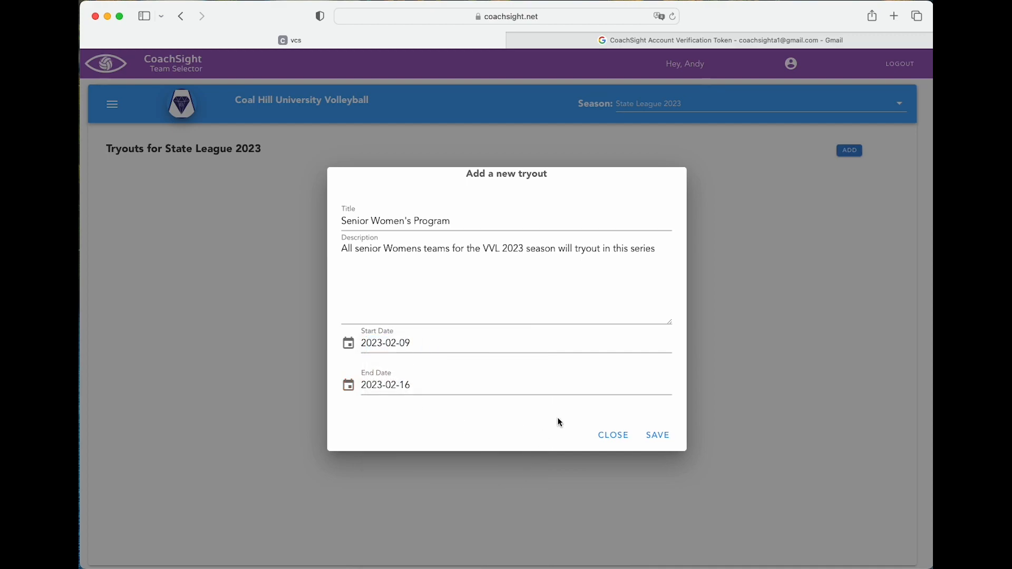
click(658, 437)
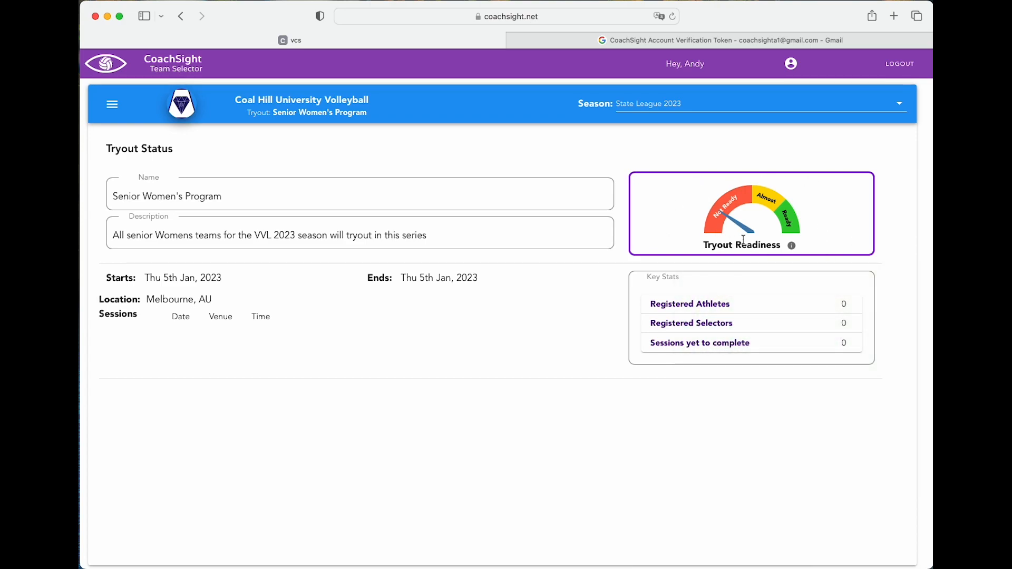
Save the Senior Women's Program tryout and open its side navigation drawer
mouse_move(791, 249)
click(113, 106)
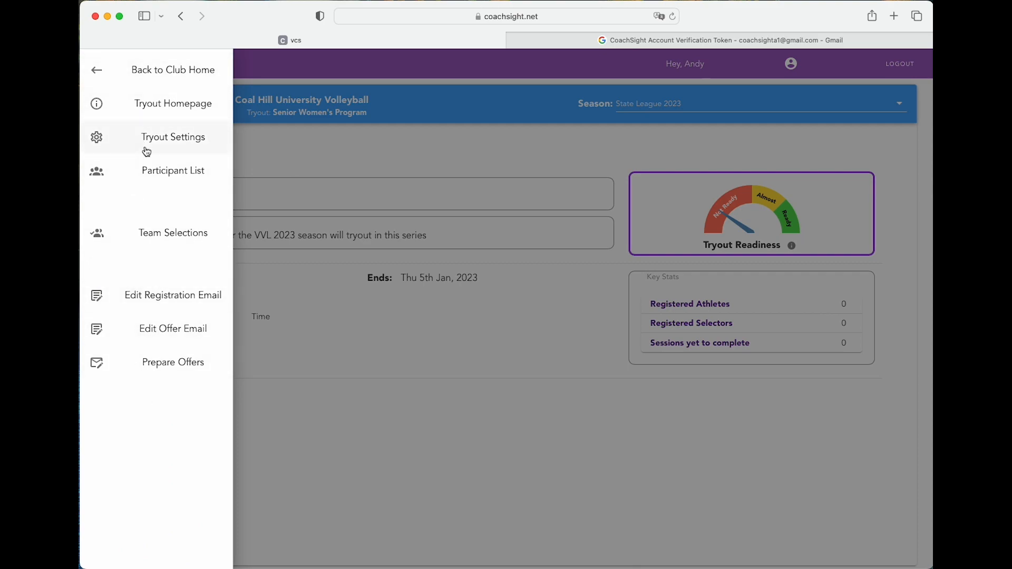
Open Tryout Settings and expand the tryout details and Tryout Contact Details sections
click(172, 142)
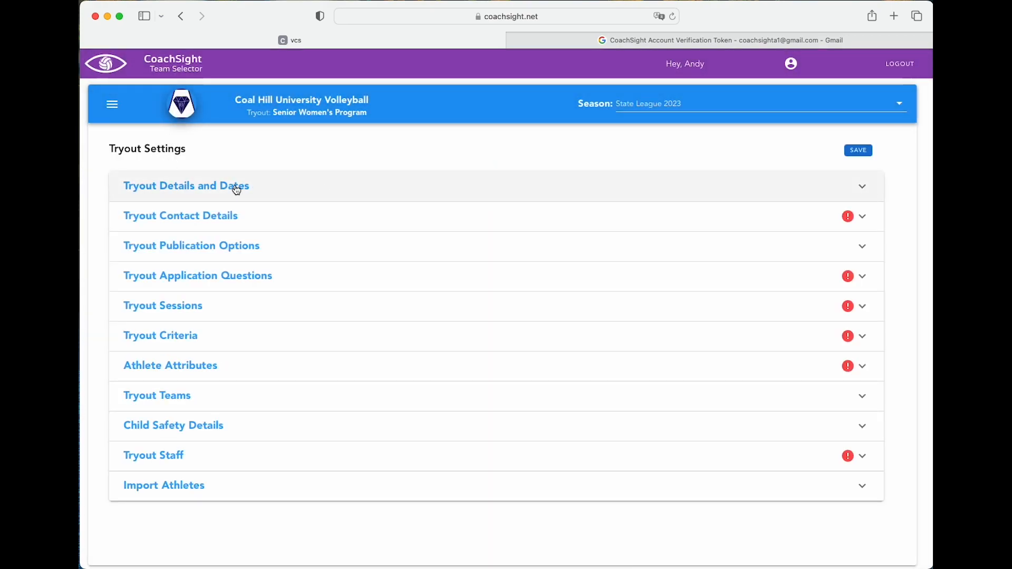
click(237, 189)
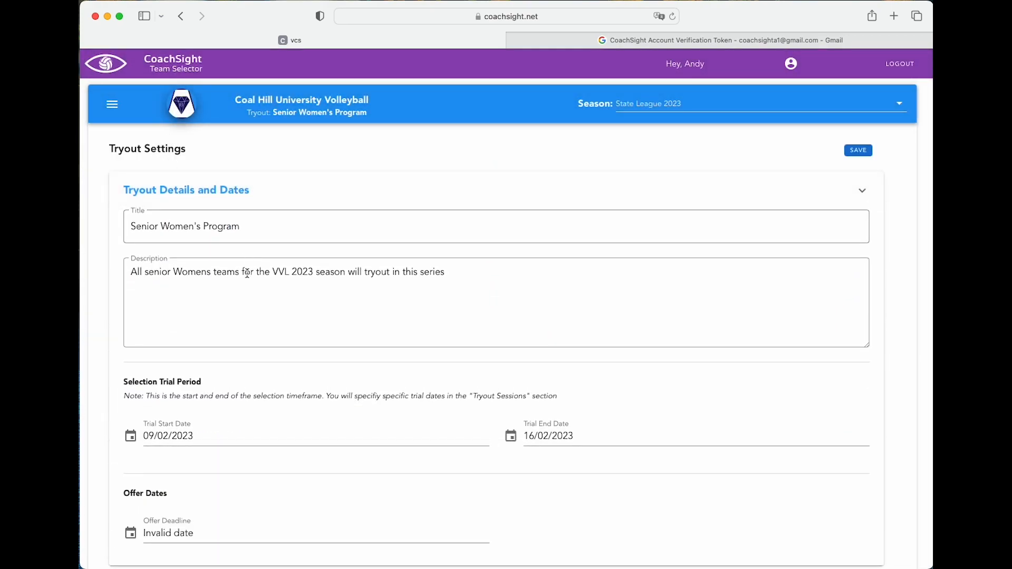
click(181, 533)
scroll(260, 533, down, 2)
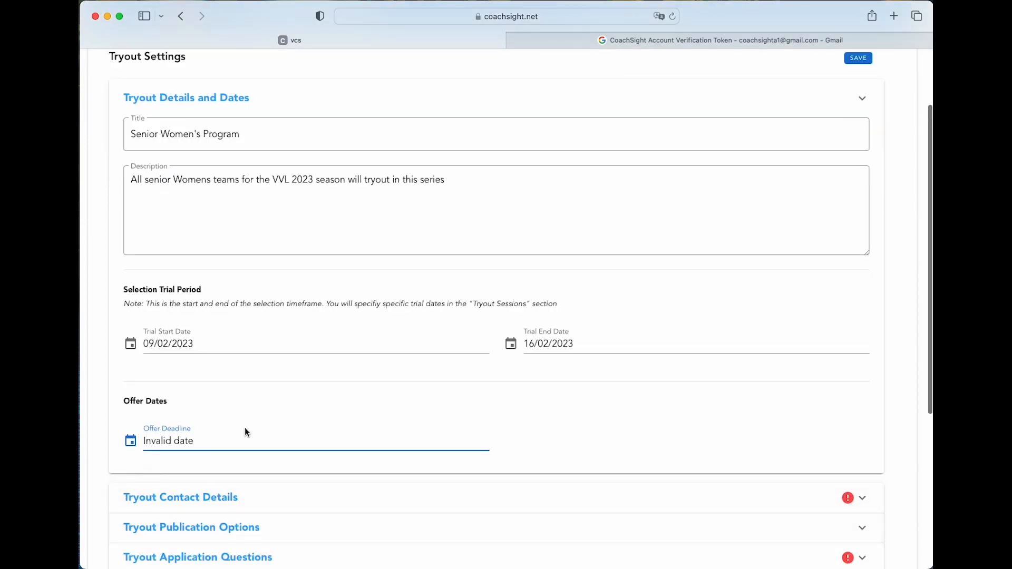
scroll(308, 448, down, 3)
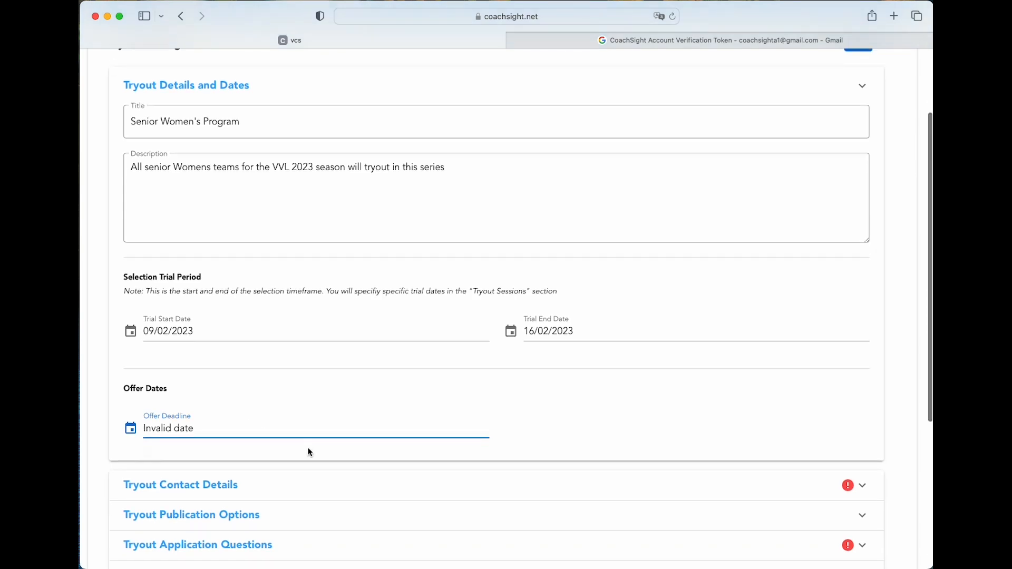
click(238, 368)
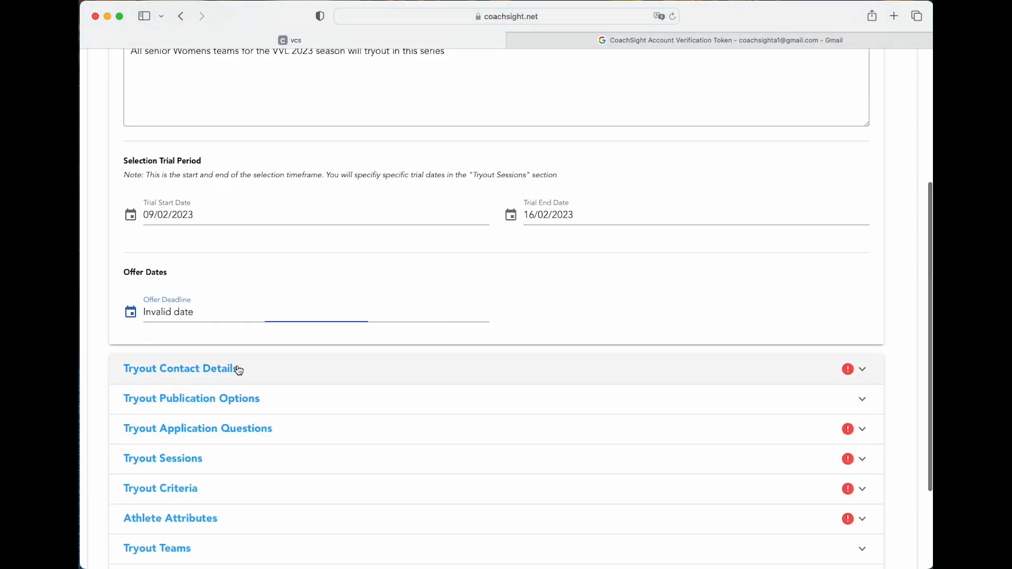
Enter the organiser's contact name, e-mail address and phone number
click(256, 142)
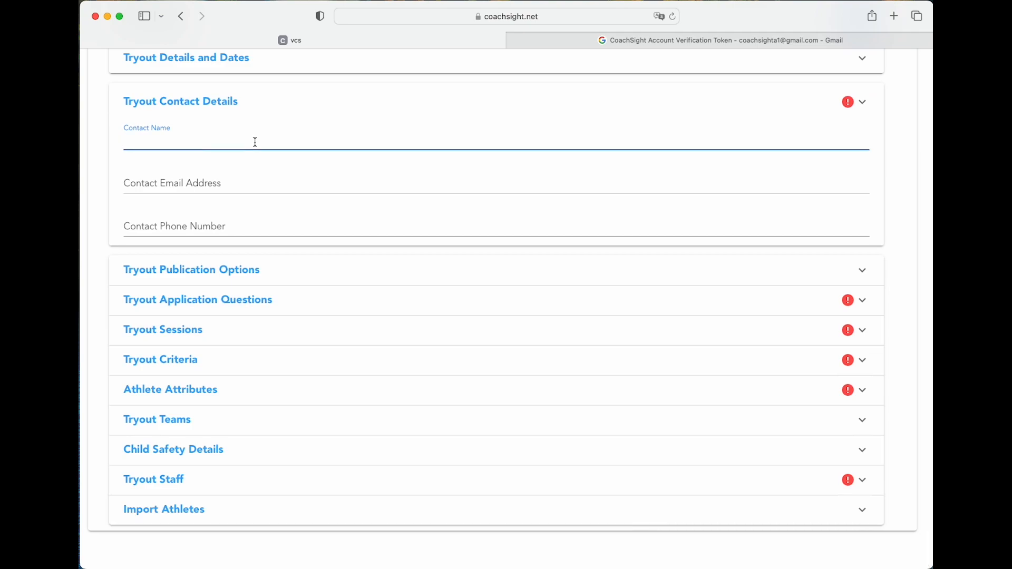
key(Tab)
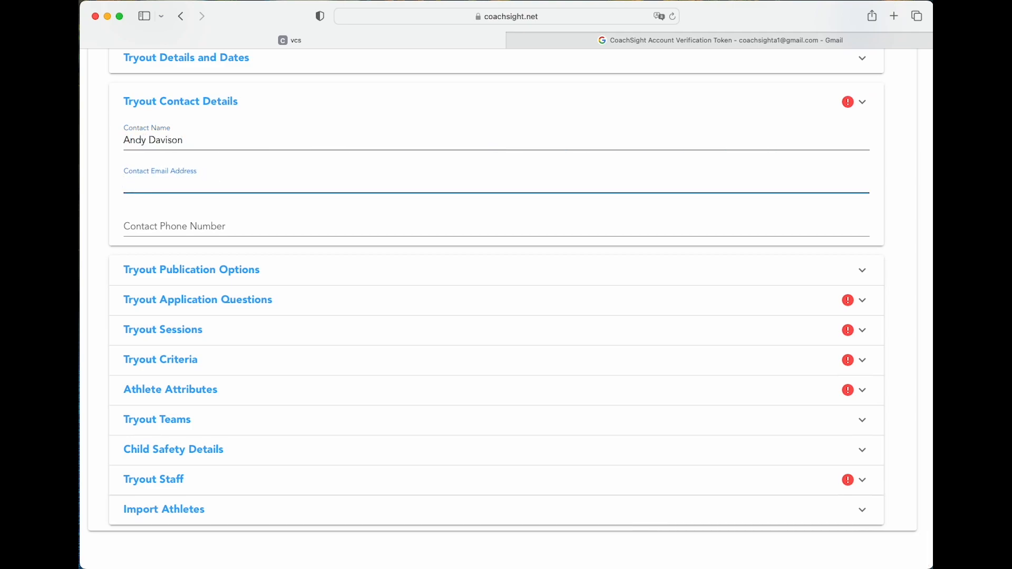
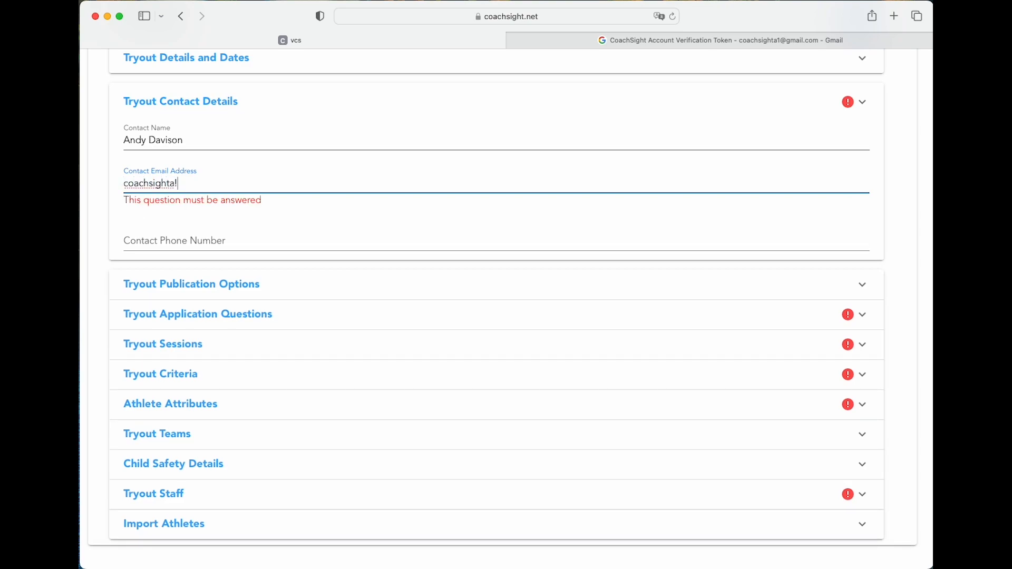
key(Tab)
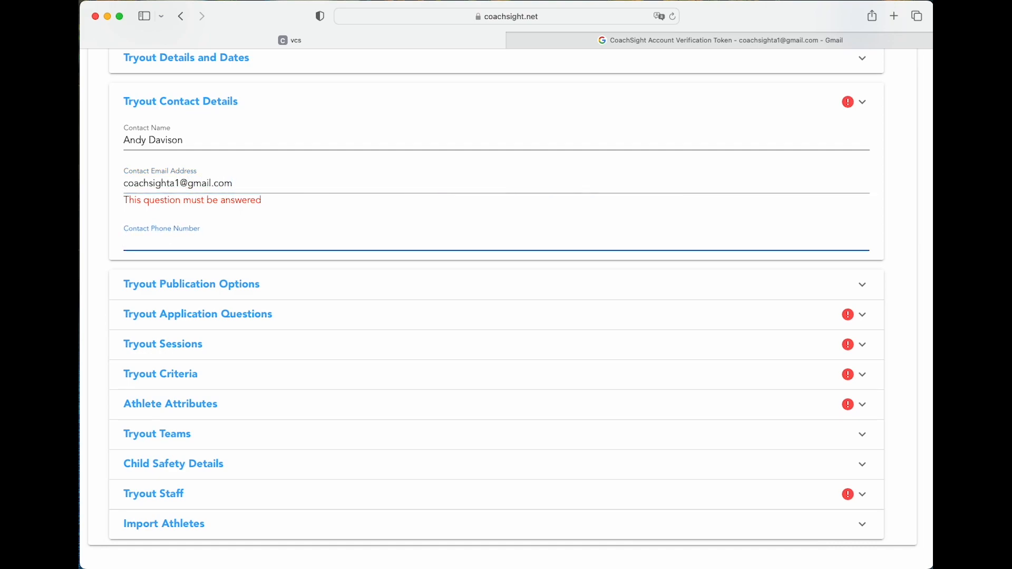
text(0455555555)
key(super+l)
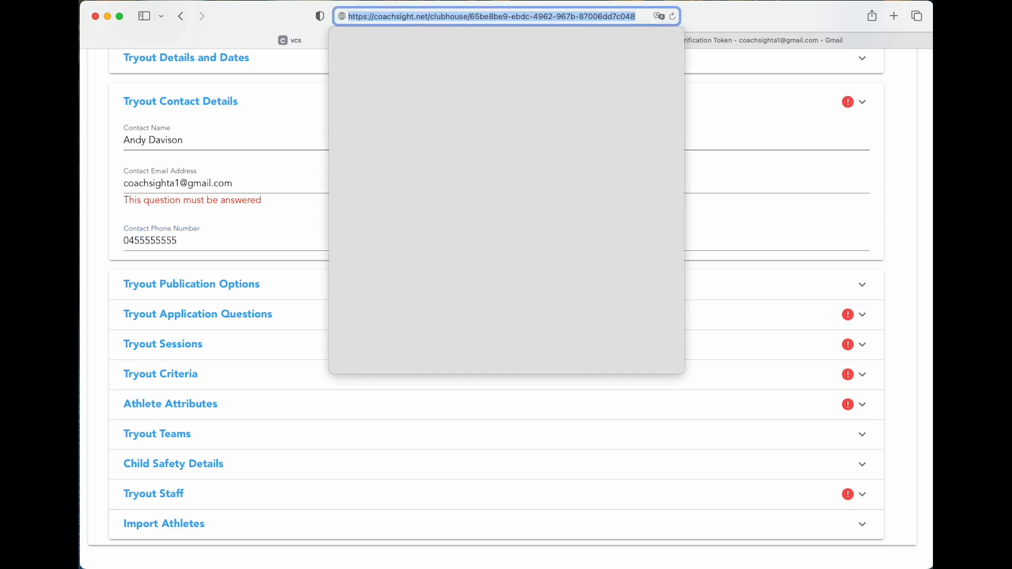
Save the tryout settings and reopen the contact details to confirm they were kept
click(888, 246)
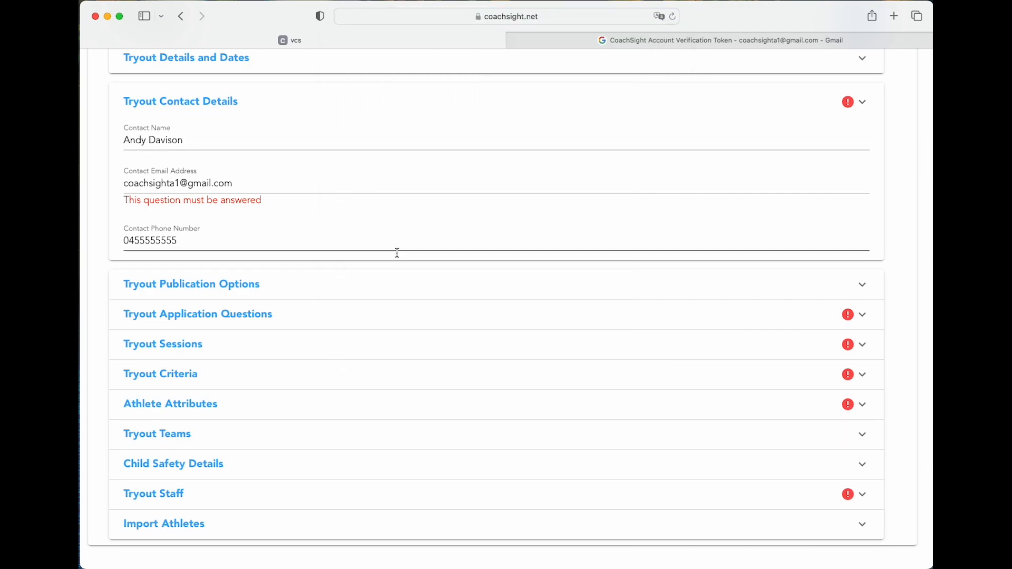
click(327, 277)
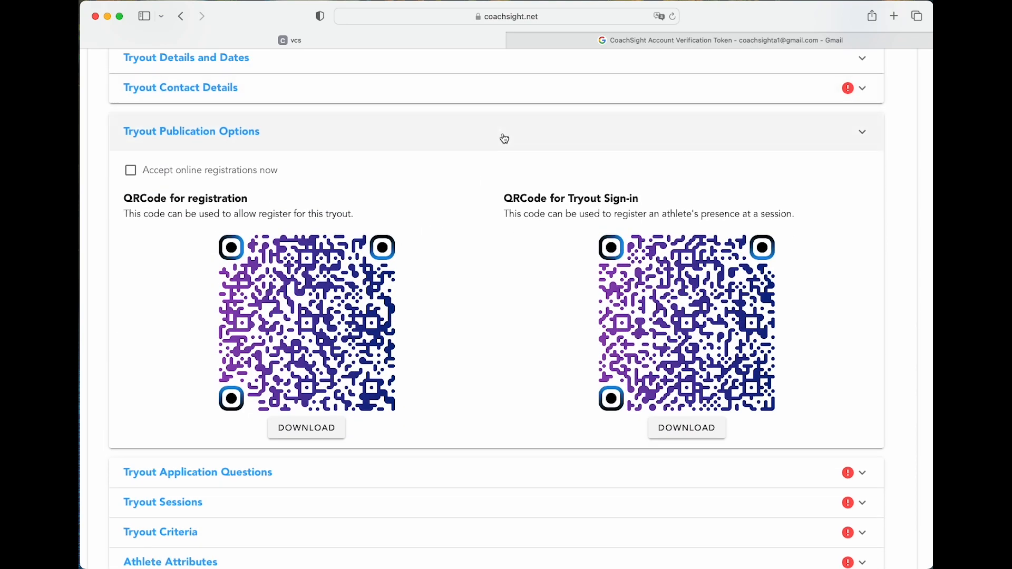
scroll(418, 182, up, 2)
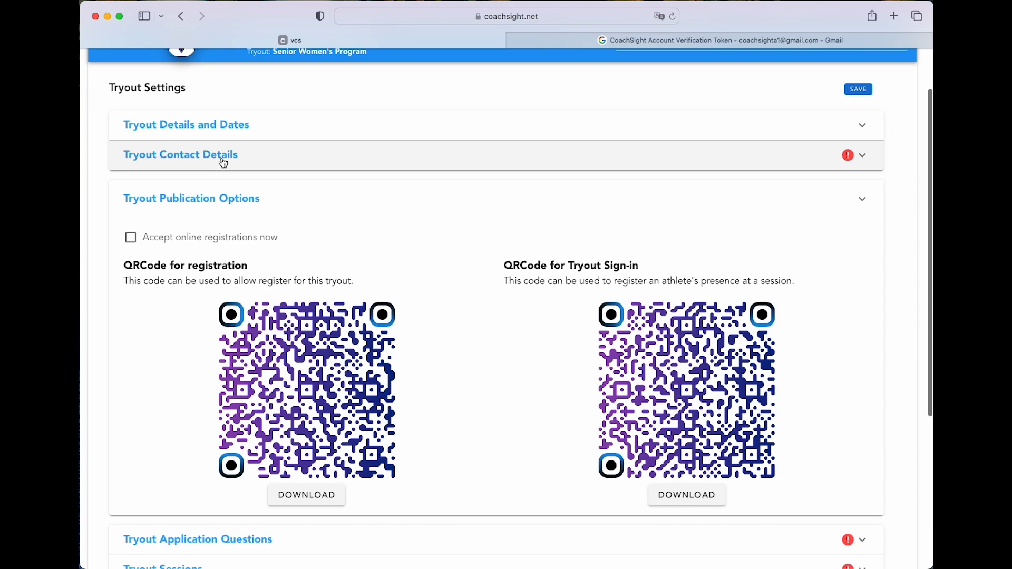
click(649, 160)
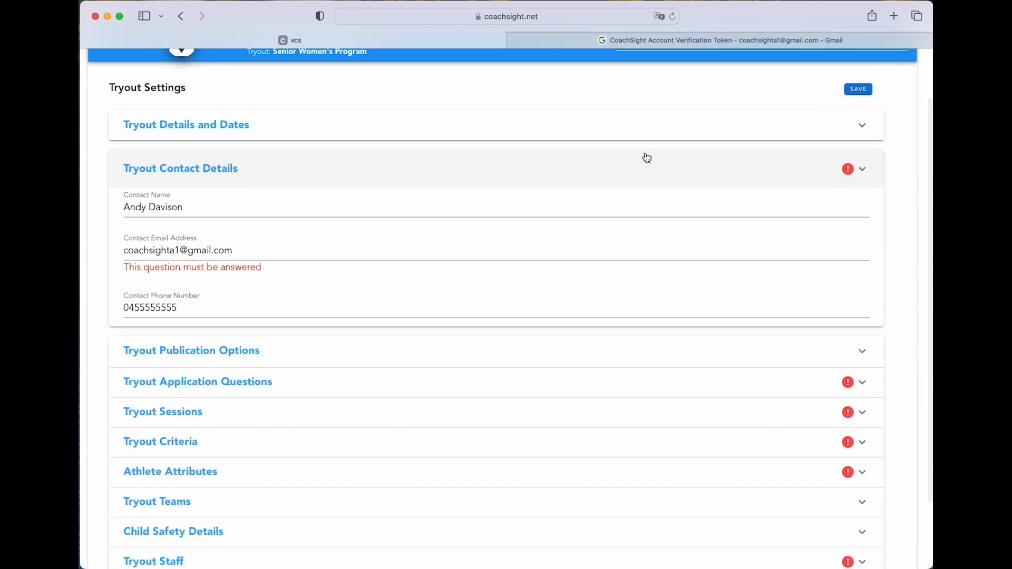
click(859, 89)
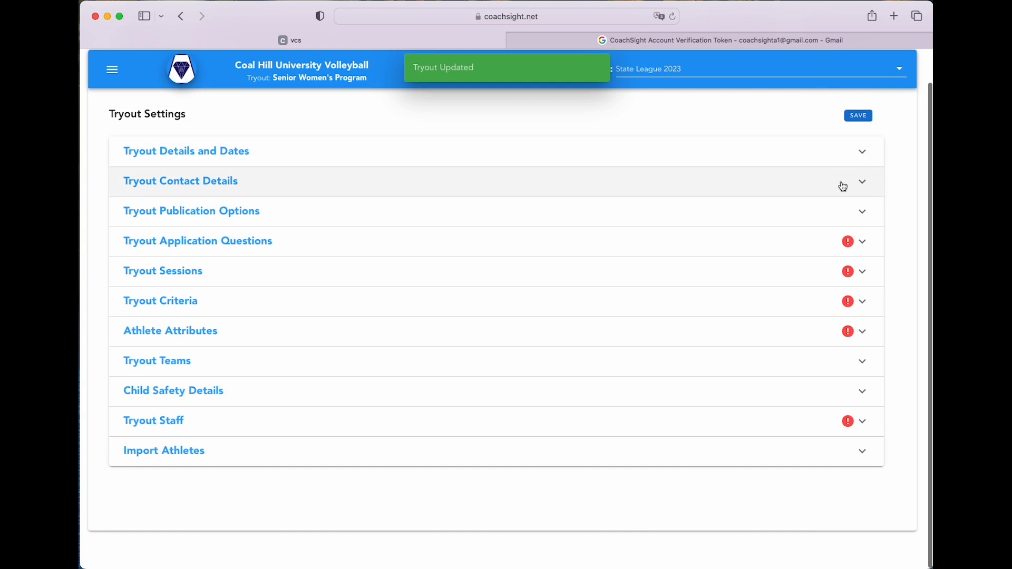
click(752, 188)
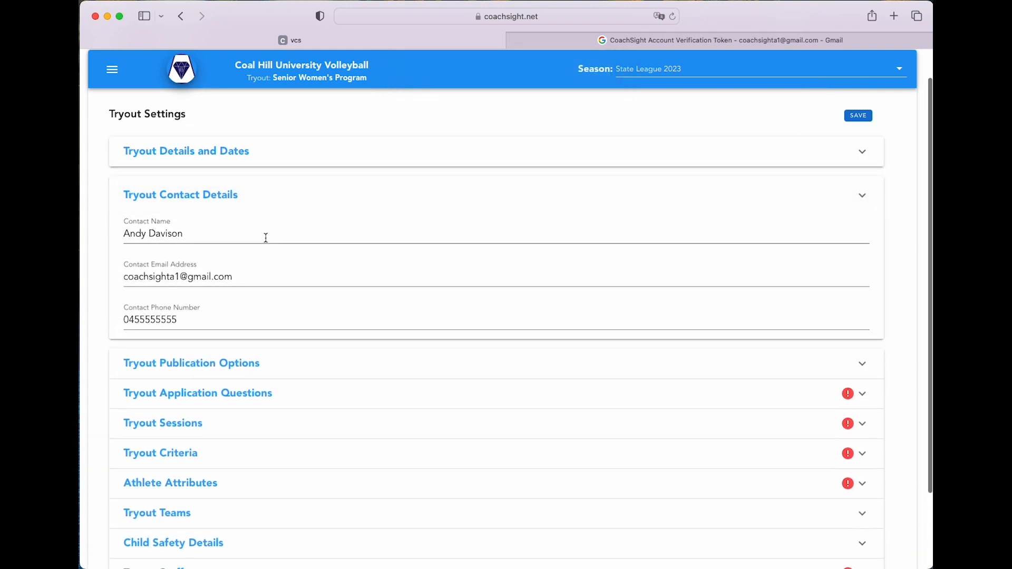
Show the registration QR code options, then expand Tryout Application Questions
click(357, 365)
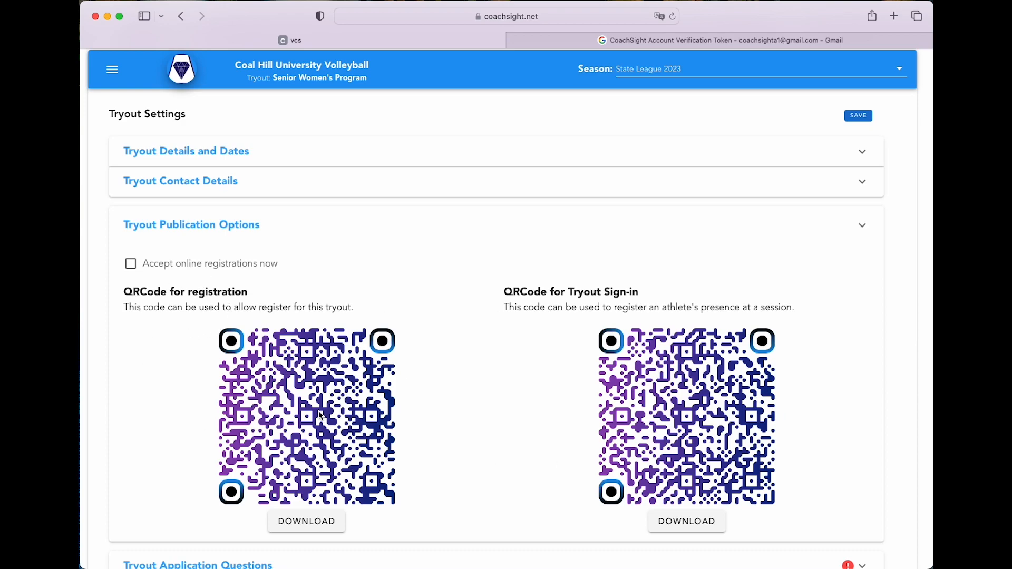
scroll(318, 409, down, 5)
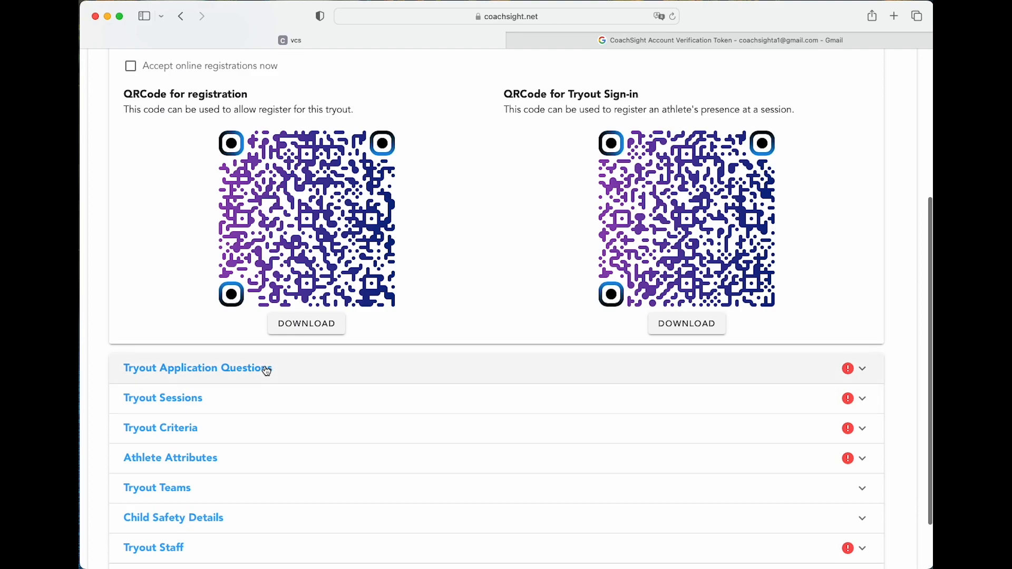
click(267, 369)
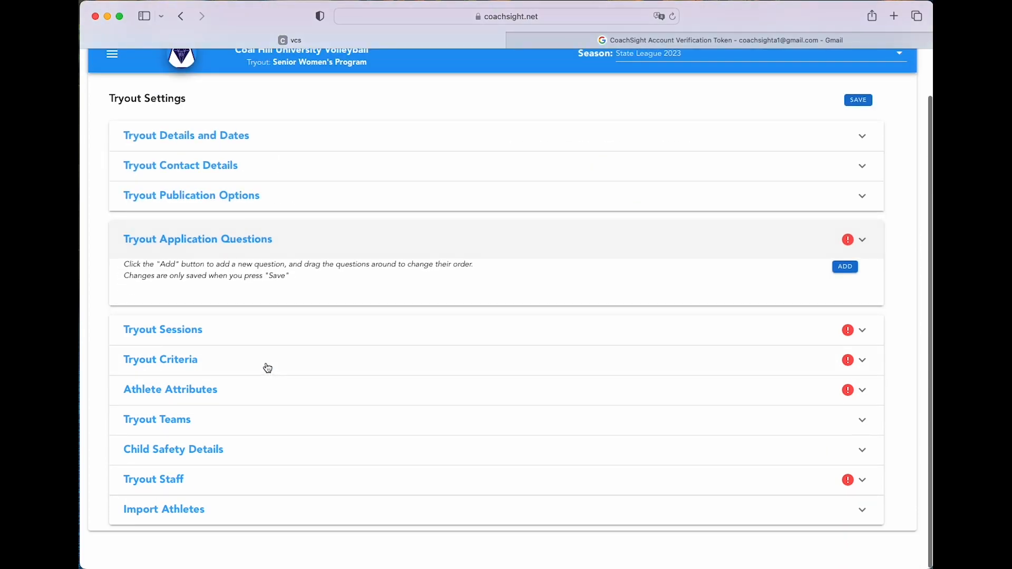
Add the required question 'What is the highest level of volleyball you have played?'
click(846, 268)
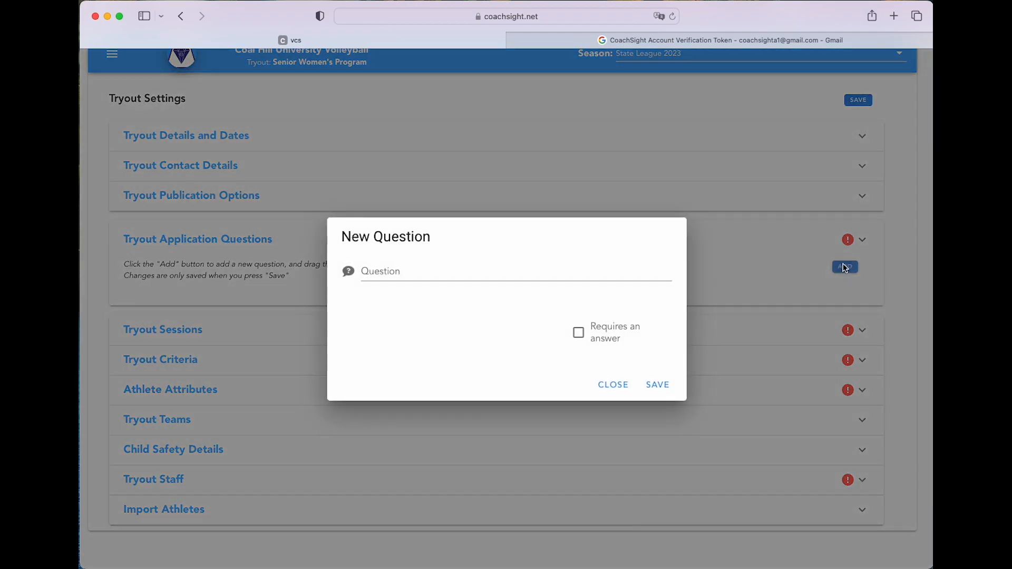
click(503, 270)
text(What is the hig)
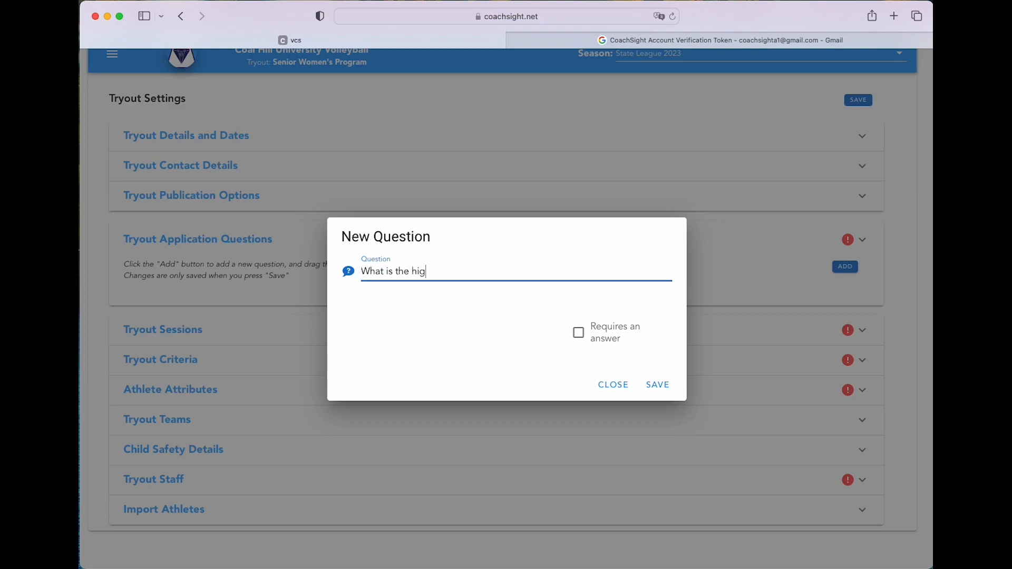
text(hest level of volleyball you have played)
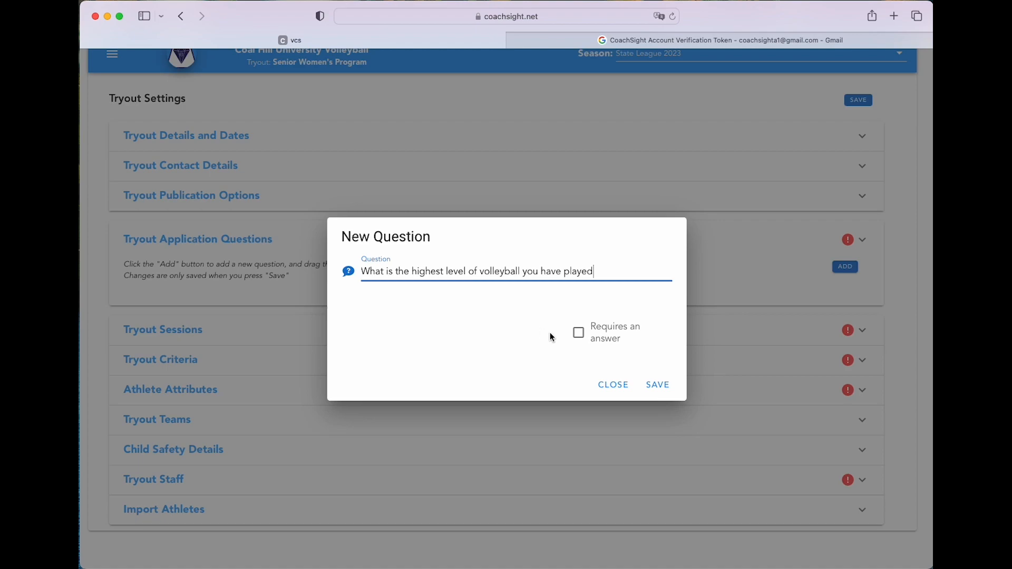
click(578, 333)
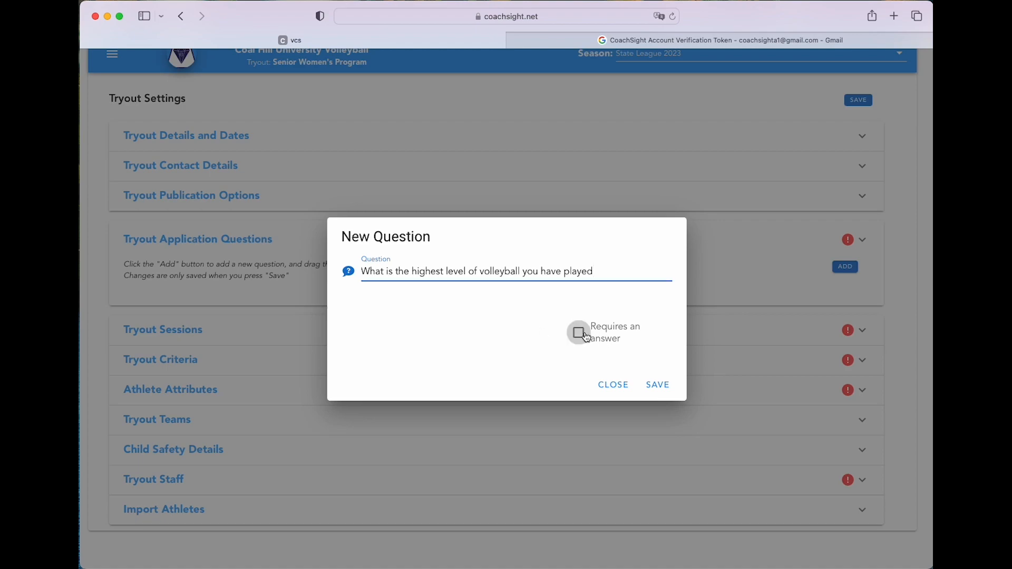
click(659, 386)
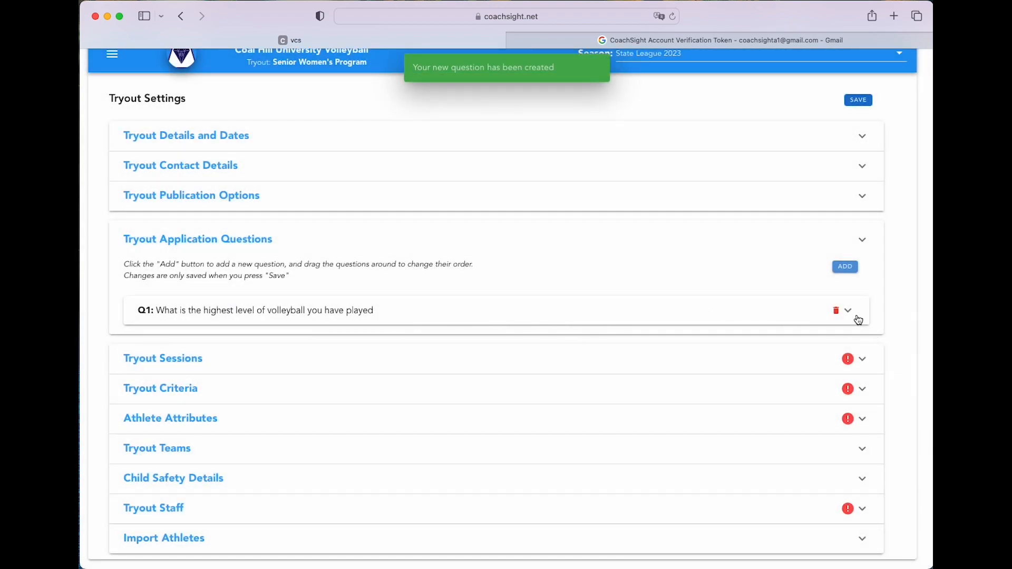
Add the question 'Are you able to commit to at least 80% of the scheduled matches?'
click(846, 267)
click(502, 262)
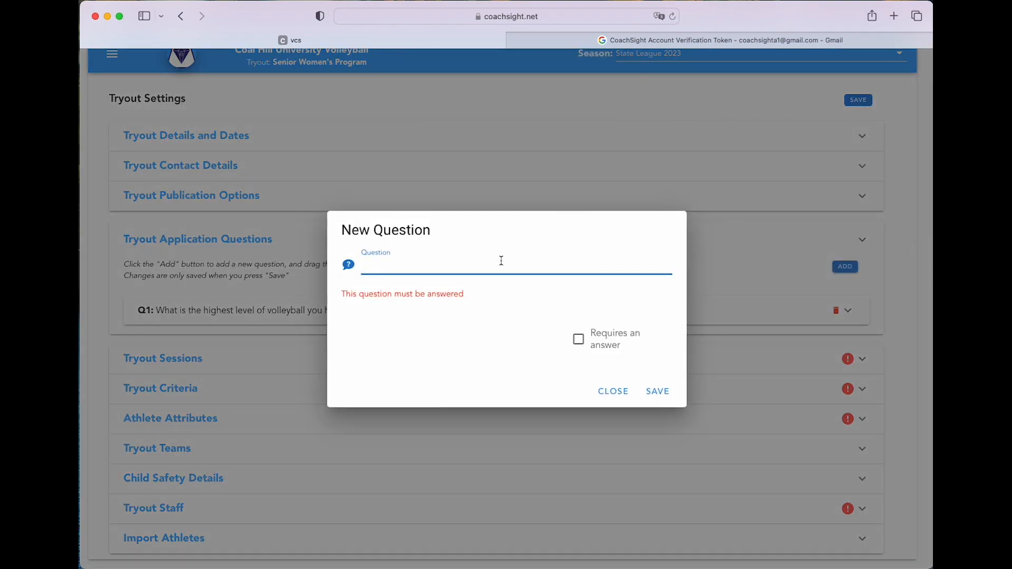
text(Are you able to commit to at least 80% of)
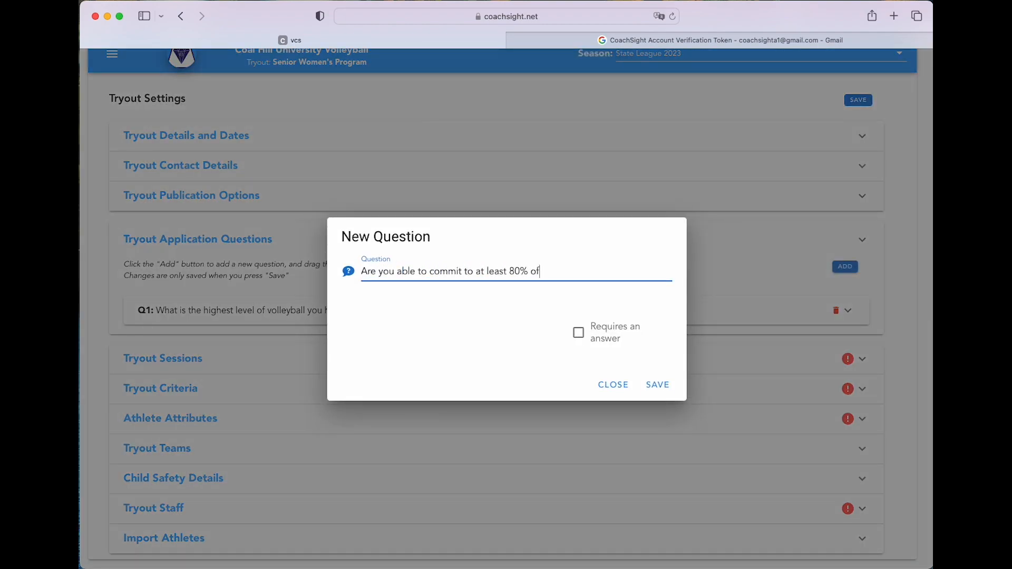
text( the scheduled matches?)
click(658, 385)
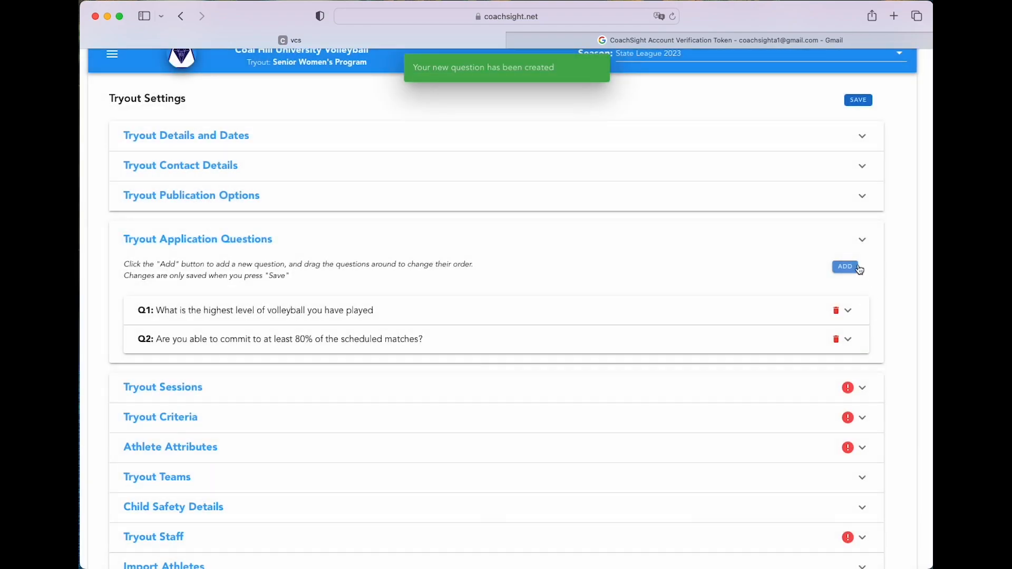
Add the question 'What positions do you have experience playing?'
click(853, 272)
click(418, 263)
text(What are you)
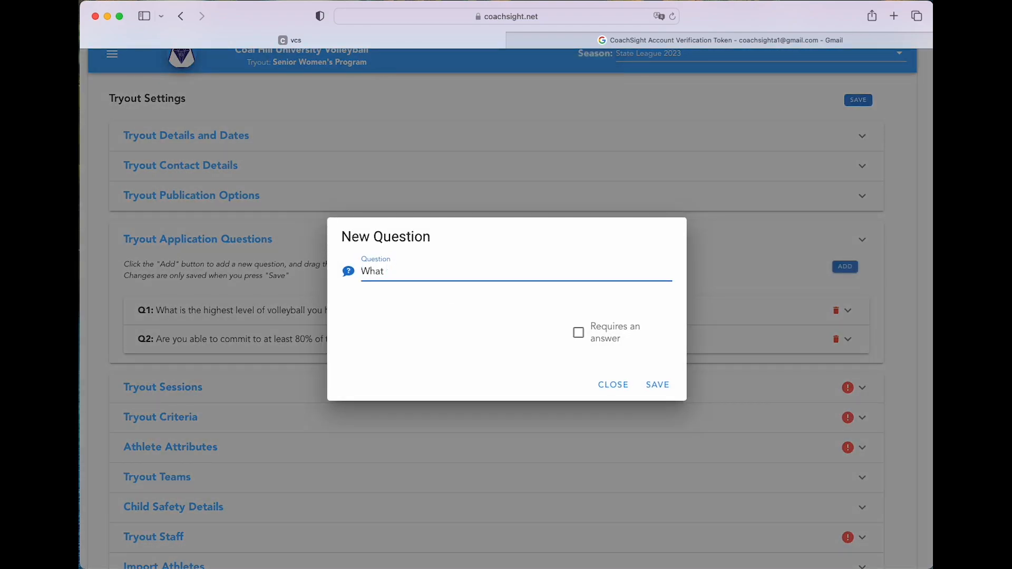
key(BackSpace)
key(BackSpace)
key(BackSpace)
key(BackSpace)
key(BackSpace)
key(BackSpace)
text(positions do you have experience playing?)
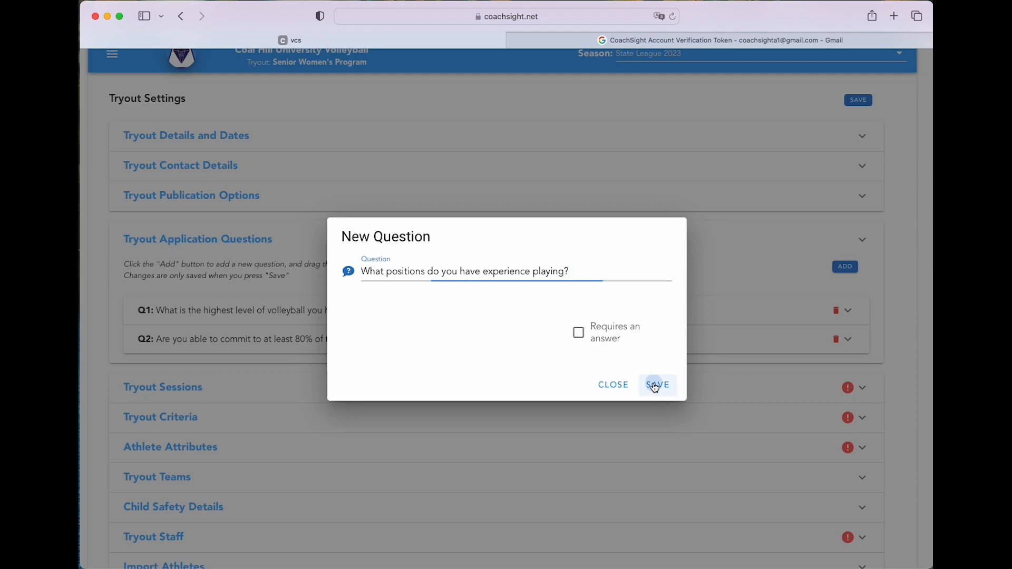
click(657, 385)
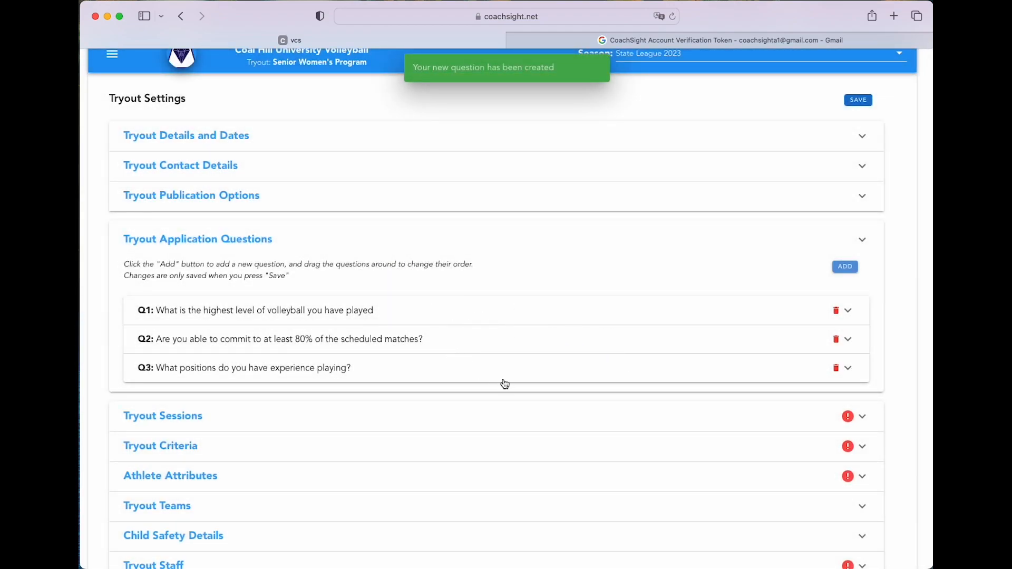
scroll(322, 369, up, 1)
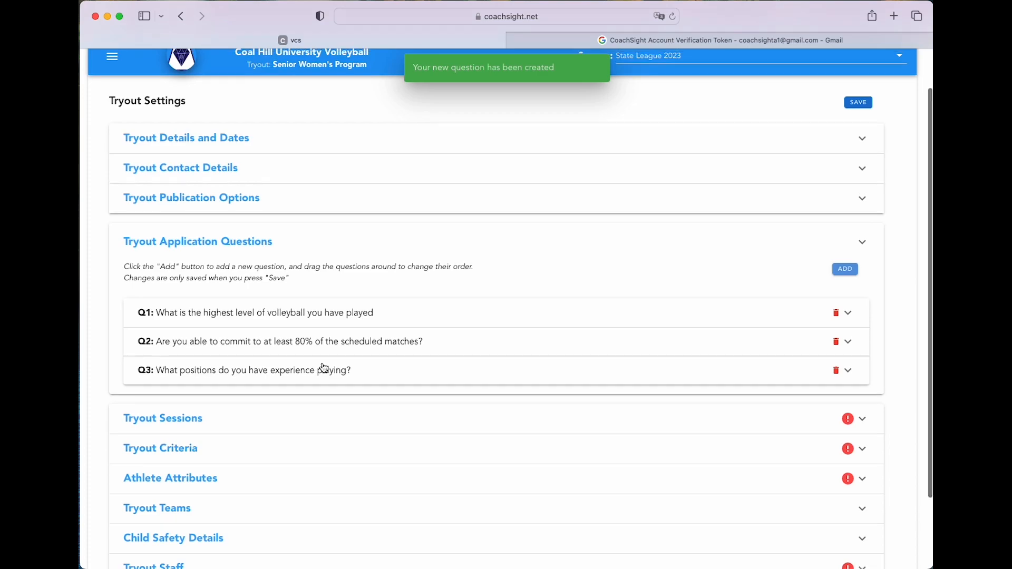
scroll(467, 378, down, 3)
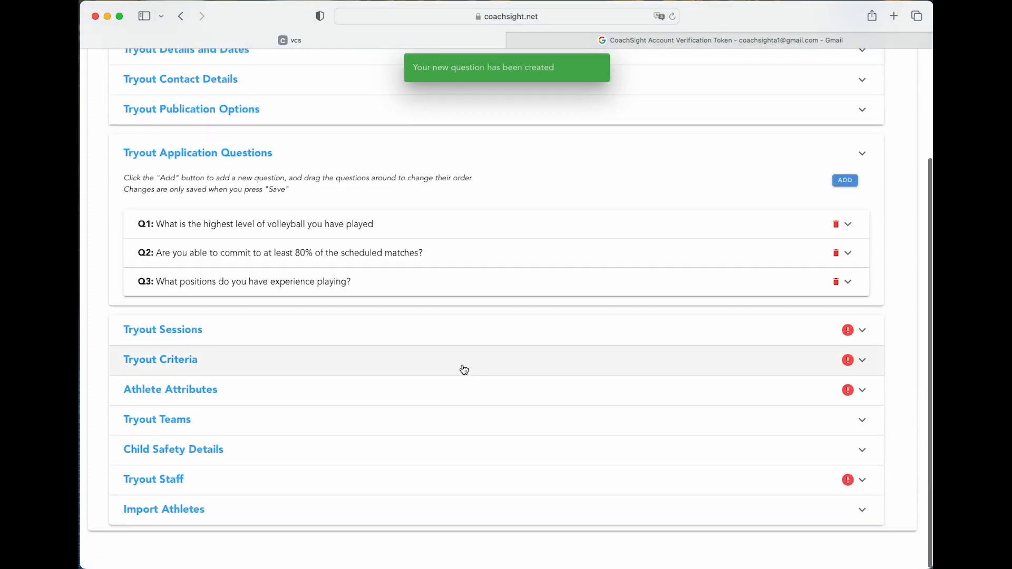
Start a new tryout session named Session 1 at venue Our Home Stadium
click(531, 332)
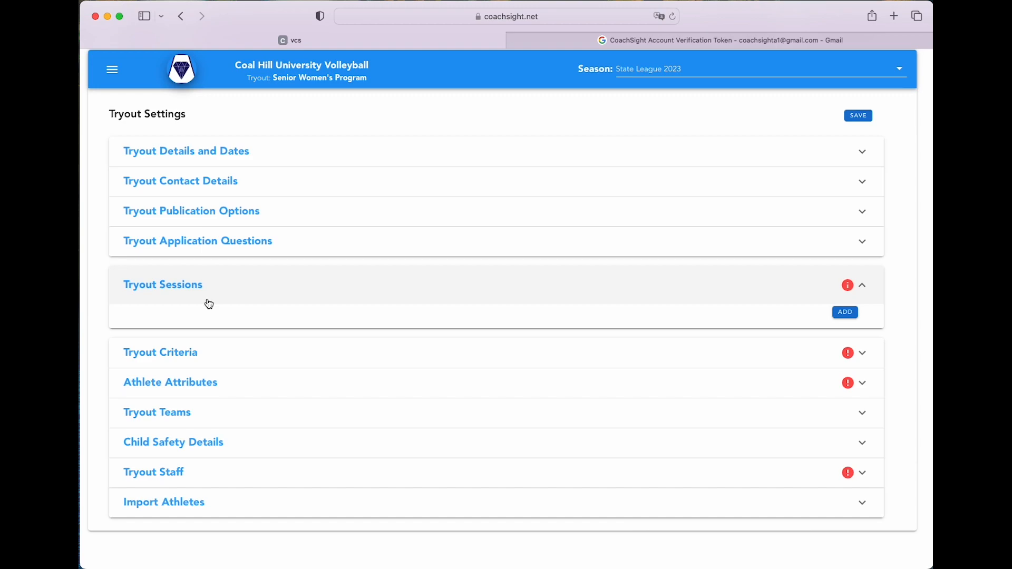
click(850, 317)
click(469, 230)
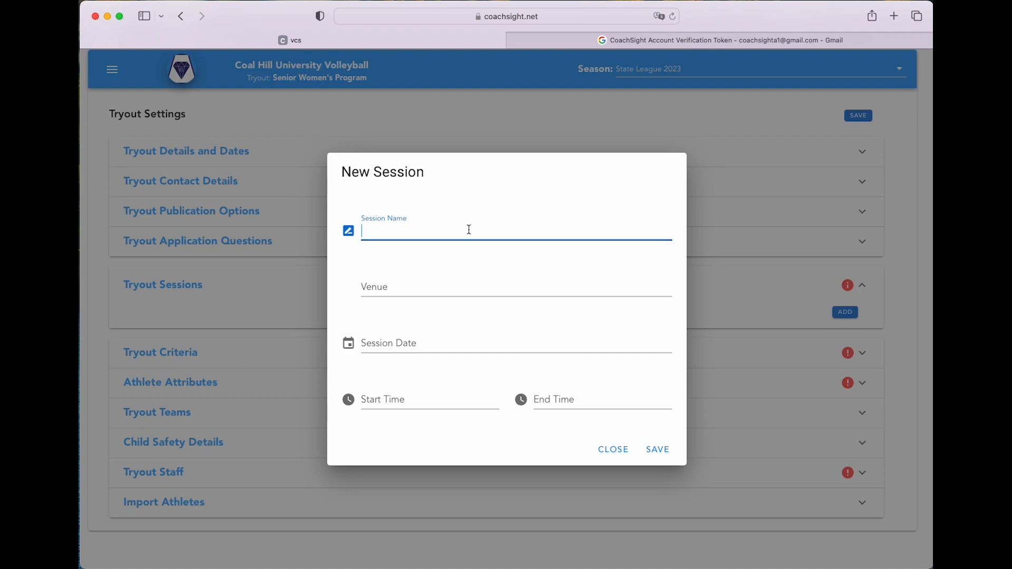
text(Session 1)
key(Tab)
text(Our Home STa)
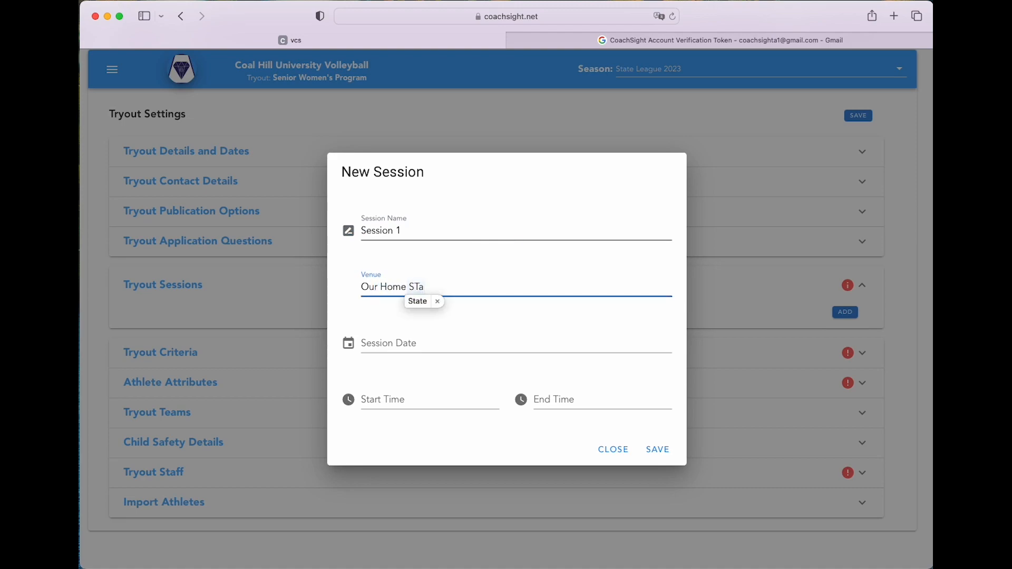
key(BackSpace)
key(BackSpace)
text(tadium)
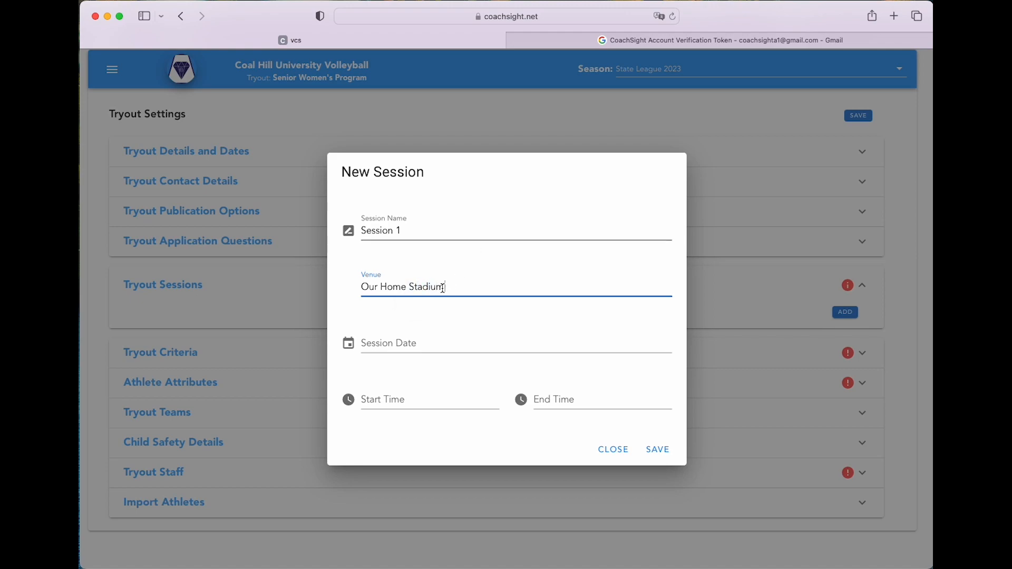
Schedule Session 1 for 1 January 2023 from 18:00 to 21:30 and save it
click(419, 340)
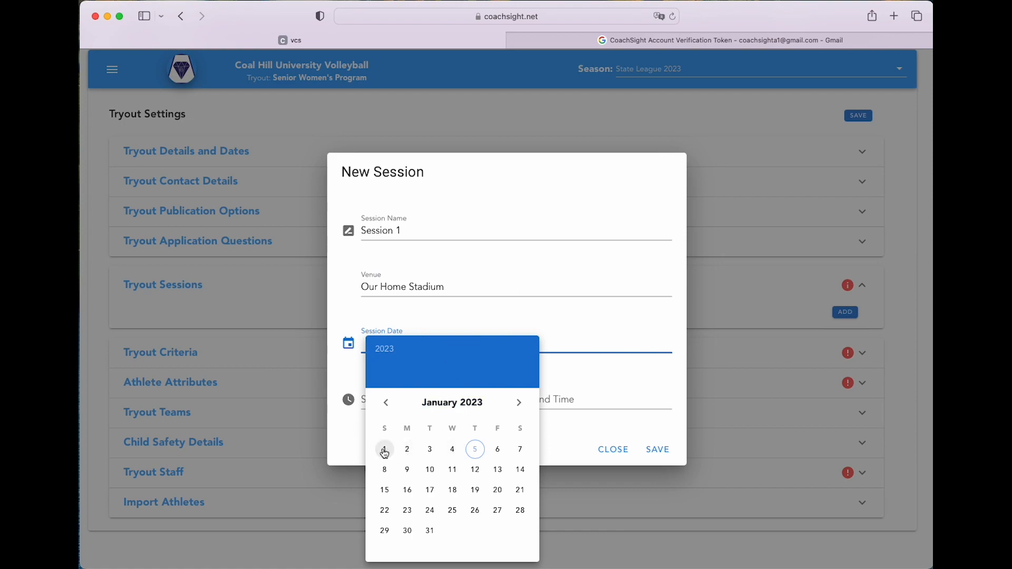
click(385, 451)
click(411, 400)
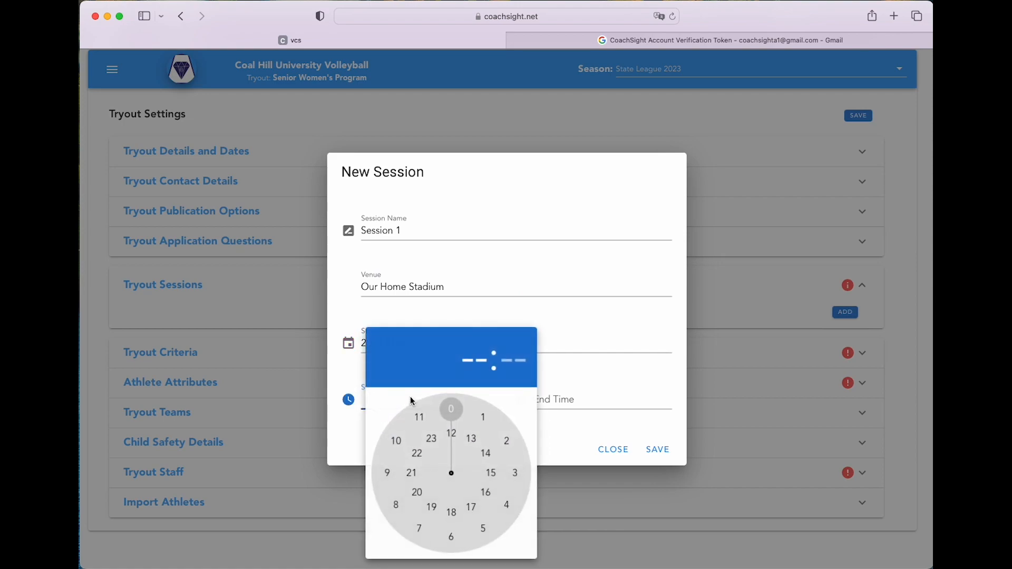
click(453, 516)
click(462, 422)
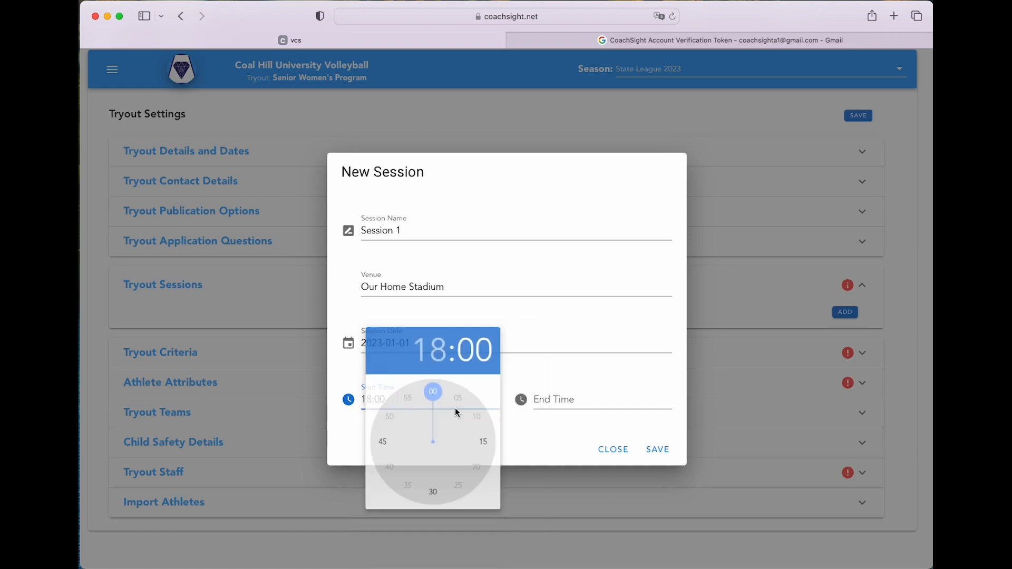
click(555, 401)
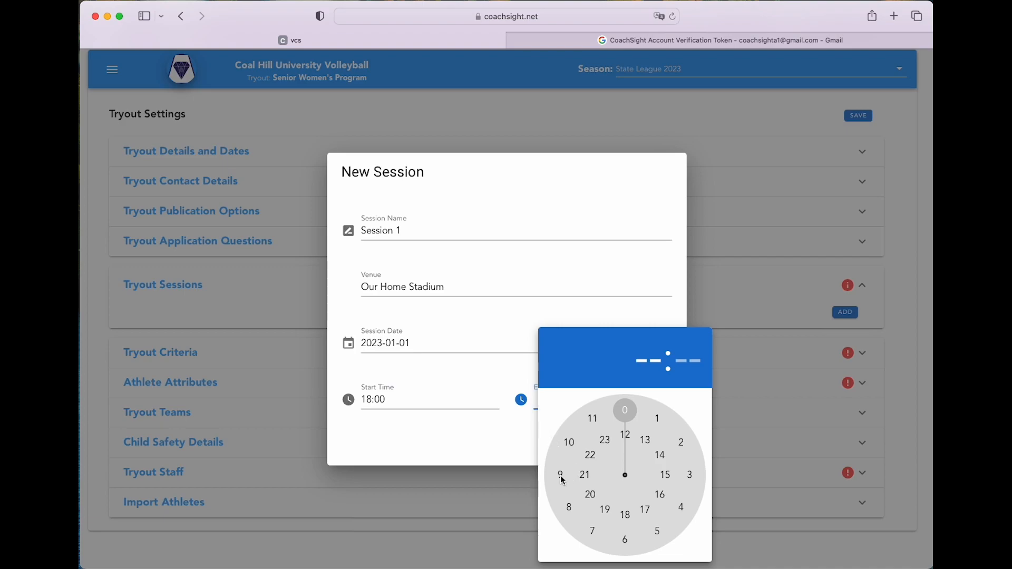
click(586, 478)
click(626, 541)
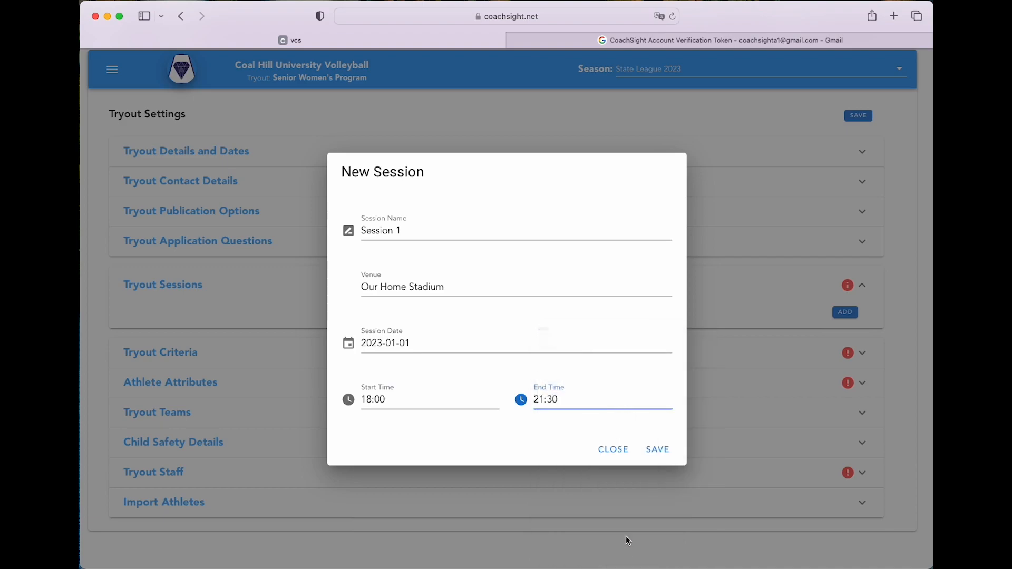
click(657, 449)
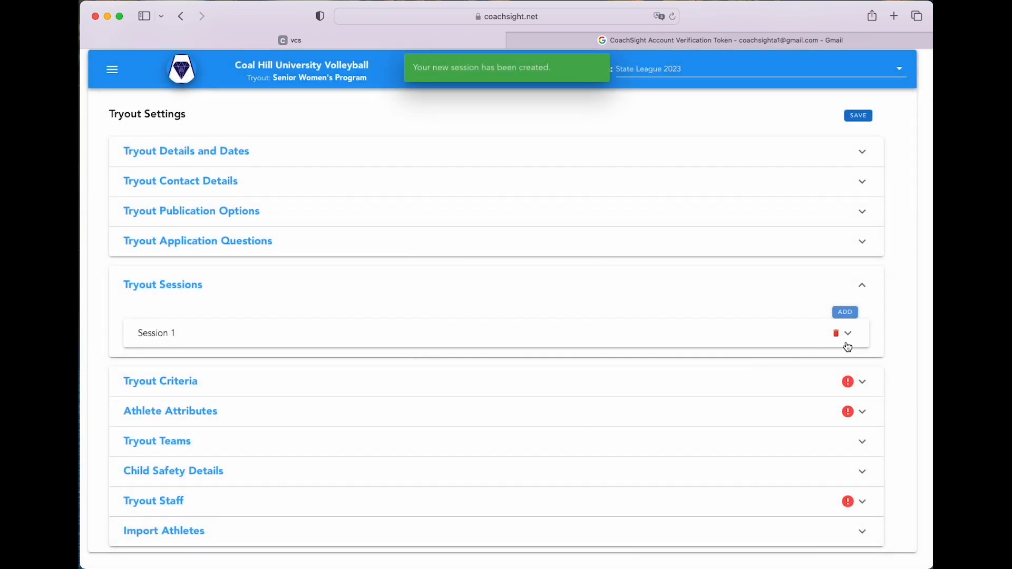
Expand Session 1 to review its details, then collapse it
click(761, 338)
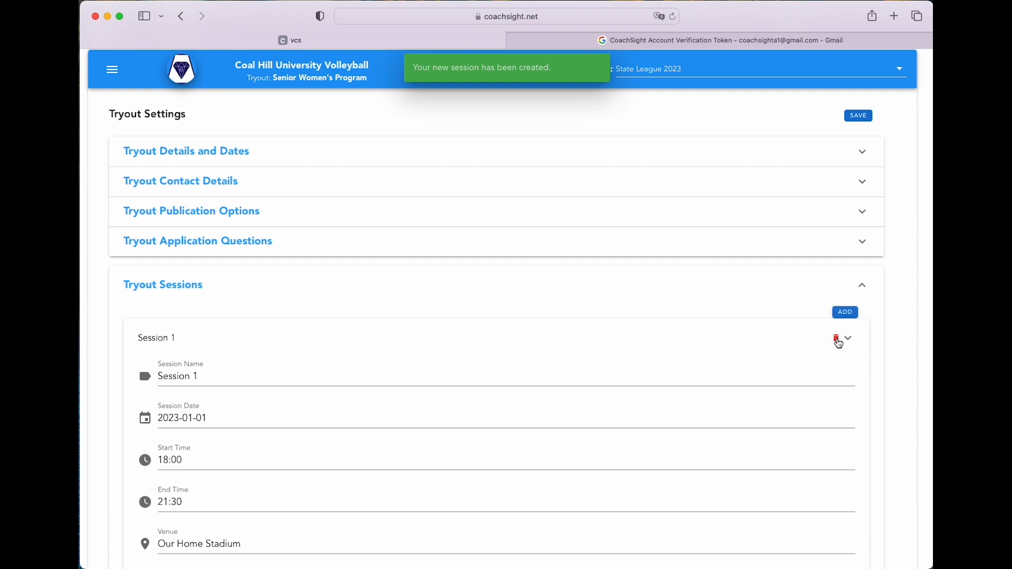
scroll(833, 369, down, 3)
scroll(580, 353, up, 2)
scroll(338, 494, down, 5)
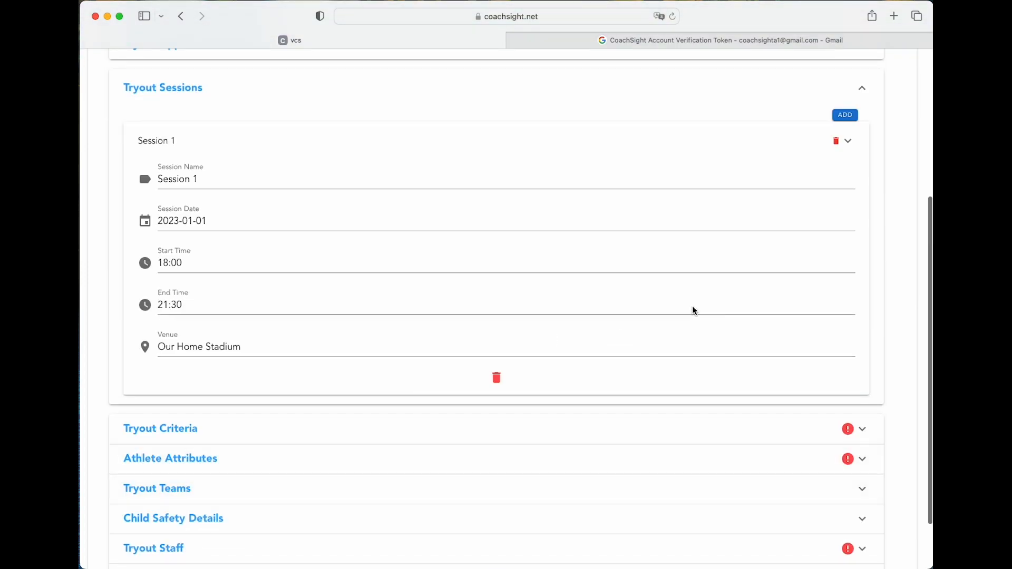
click(849, 141)
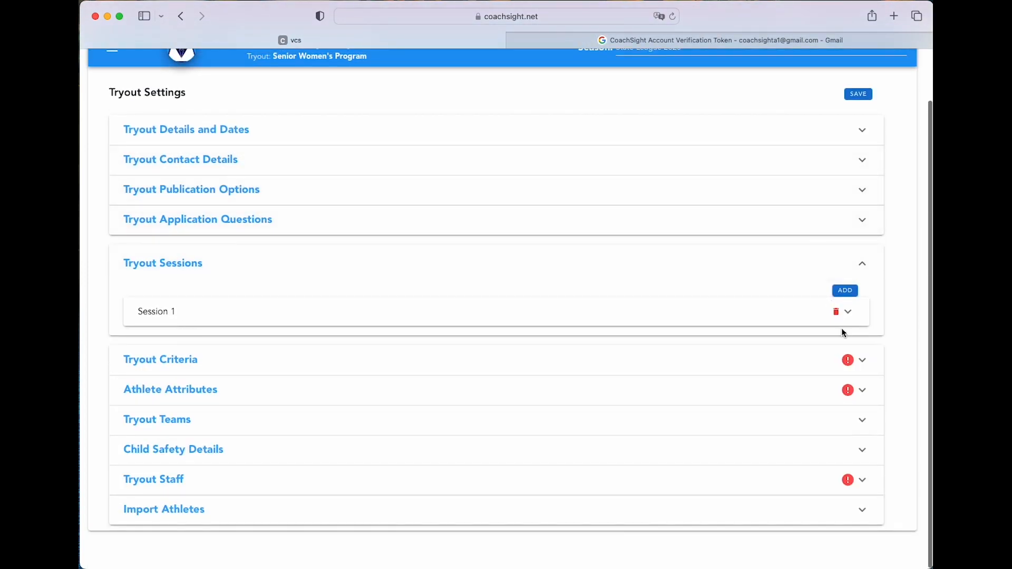
Add Session 2 at Our Home Venue on 7 February 2023, starting 18:30
click(846, 290)
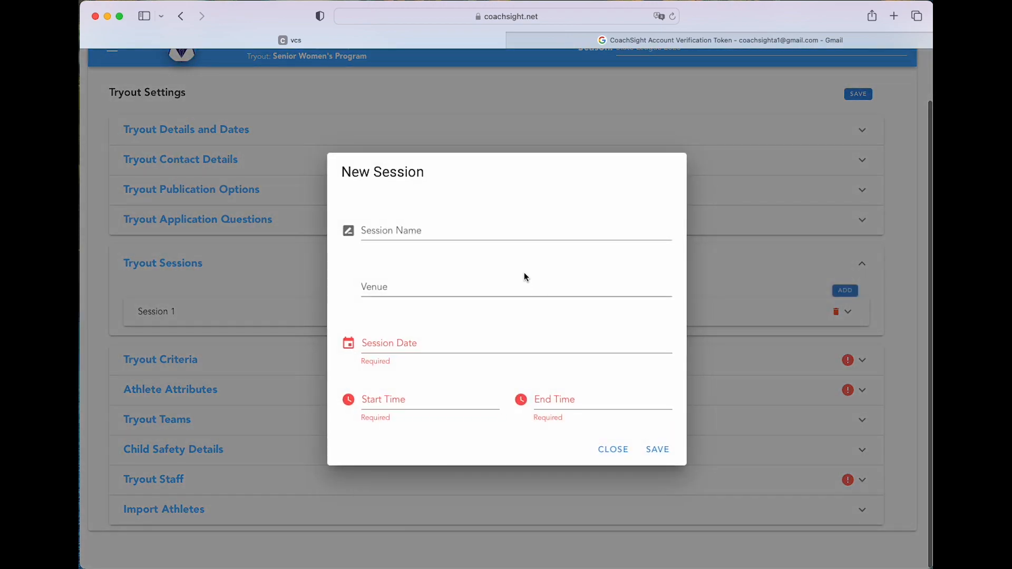
text(Session 2)
key(Tab)
text(Our Home Venue)
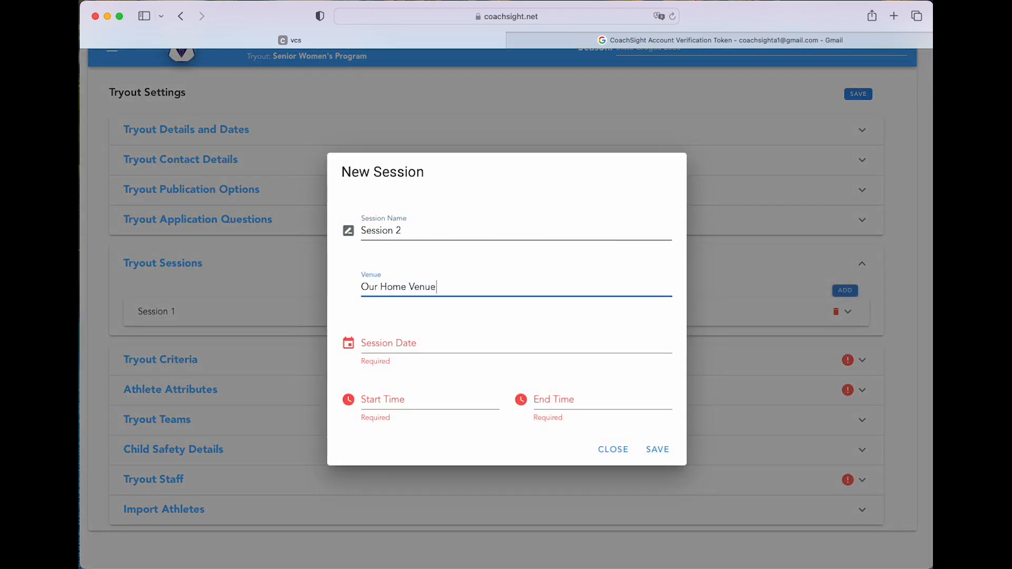
click(416, 351)
click(519, 403)
click(430, 470)
click(455, 535)
click(456, 535)
click(623, 536)
click(624, 535)
click(658, 449)
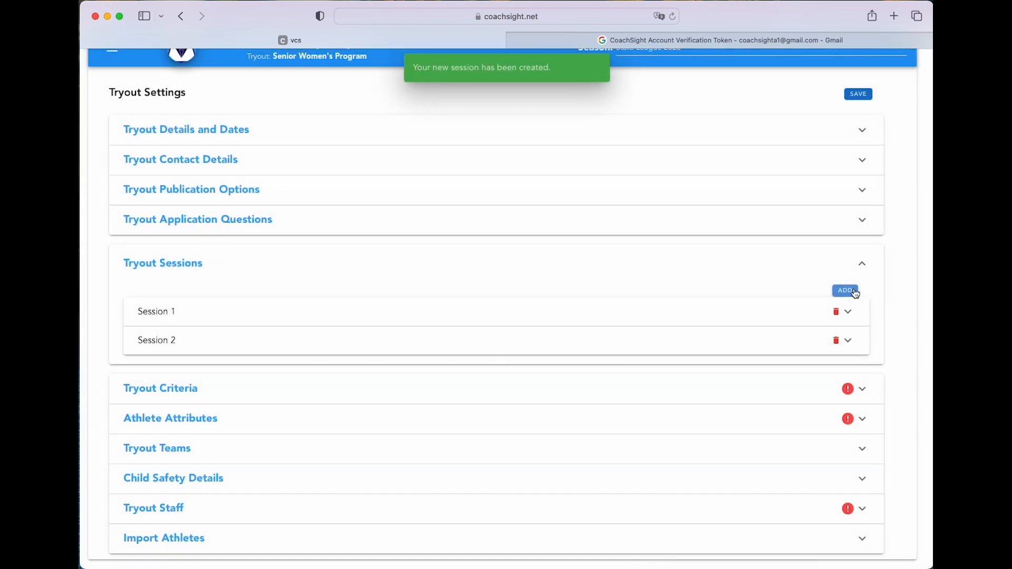
Add Session 3 at Another Venue on 9 February 2023, starting 18:30
click(846, 290)
text(Session 3)
key(Tab)
text(Another Venue)
click(443, 348)
click(474, 470)
click(488, 401)
click(470, 371)
click(418, 497)
click(468, 367)
click(453, 516)
click(452, 543)
click(583, 403)
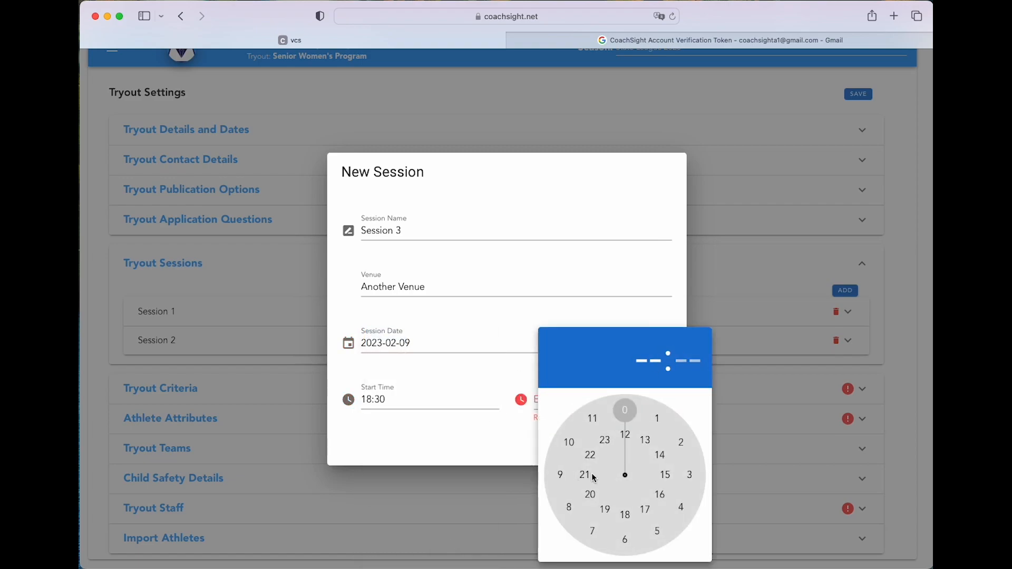
click(625, 539)
click(657, 449)
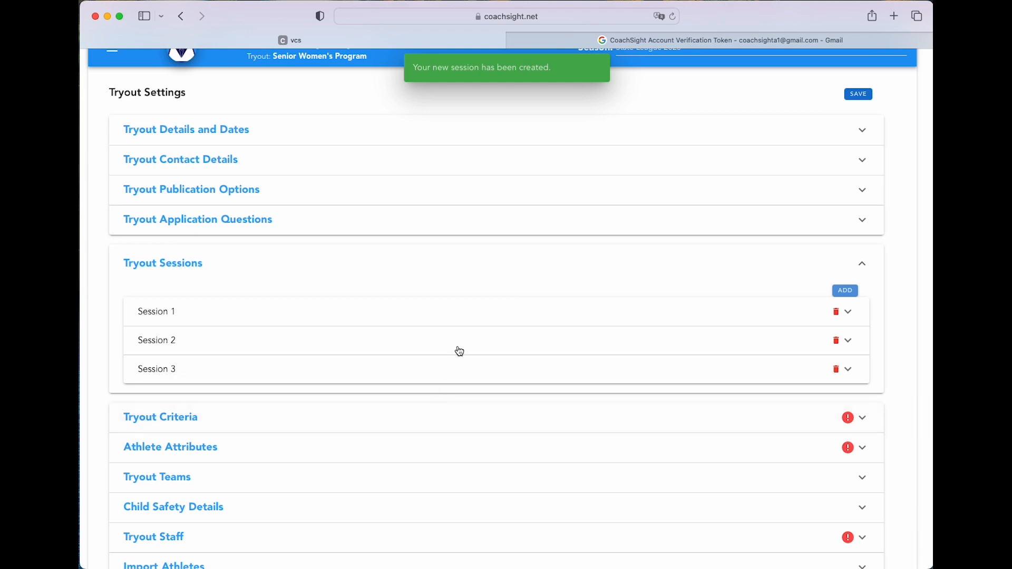
Start a new tryout criterion named Service
click(294, 419)
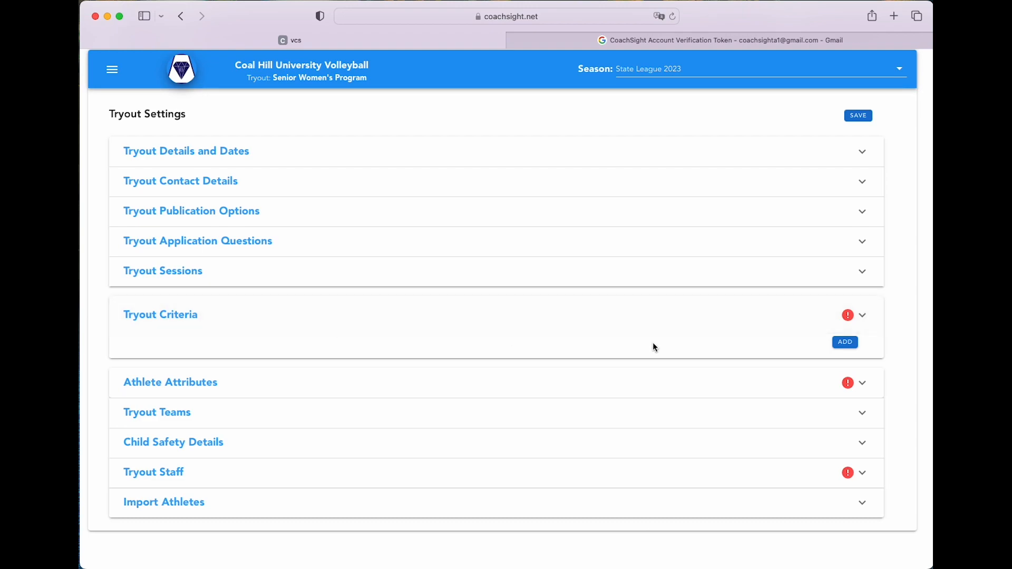
click(850, 343)
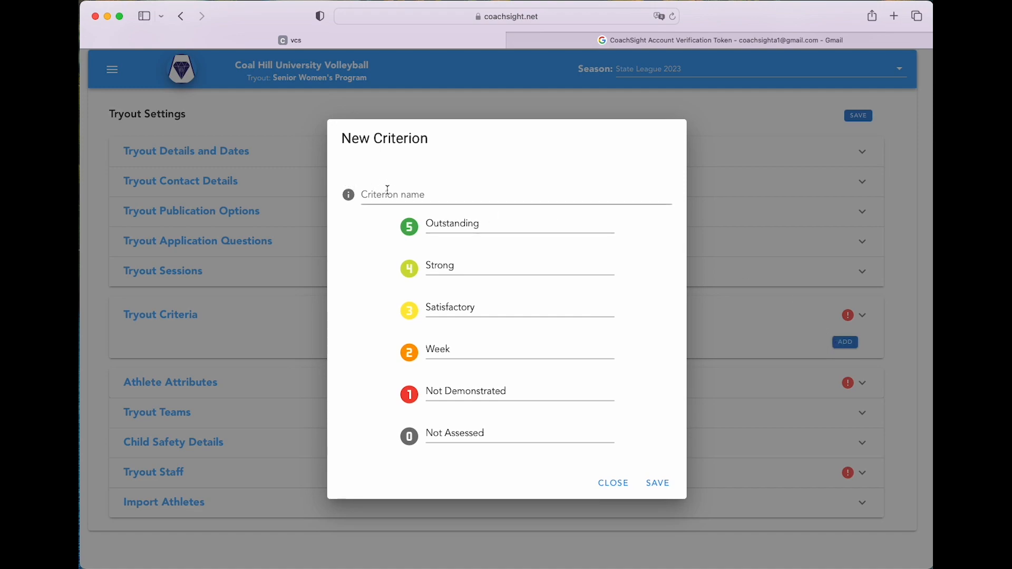
click(368, 197)
text(S)
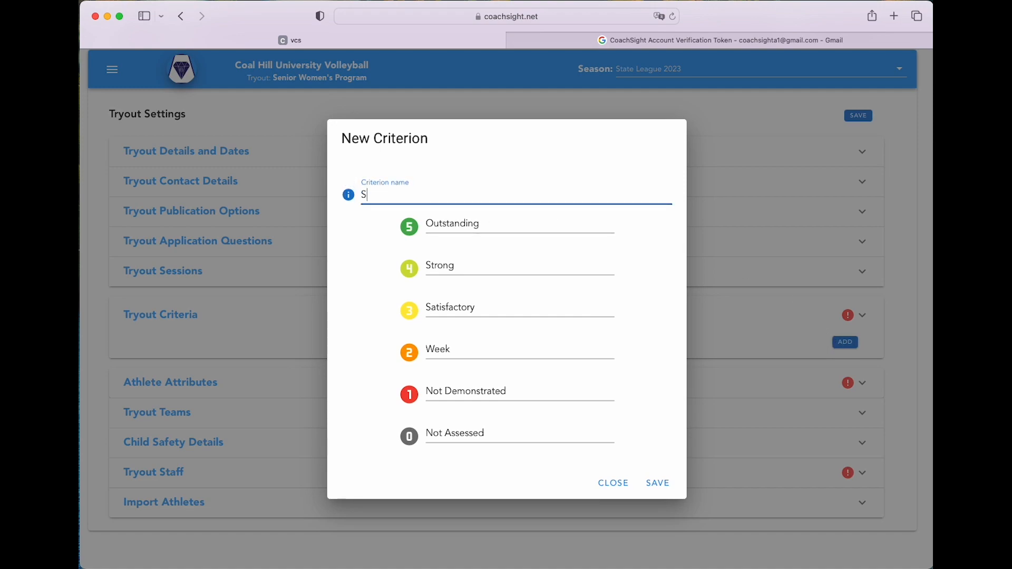
text(ervice)
Describe Service levels 5–1 as 'Aggressive, consistently at target', 'consistently on target', 'Consistent', 'not aggressive', 'inconsistent', and save
mouse_move(433, 224)
mouse_down()
mouse_move(522, 226)
mouse_move(417, 215)
mouse_up()
click(521, 225)
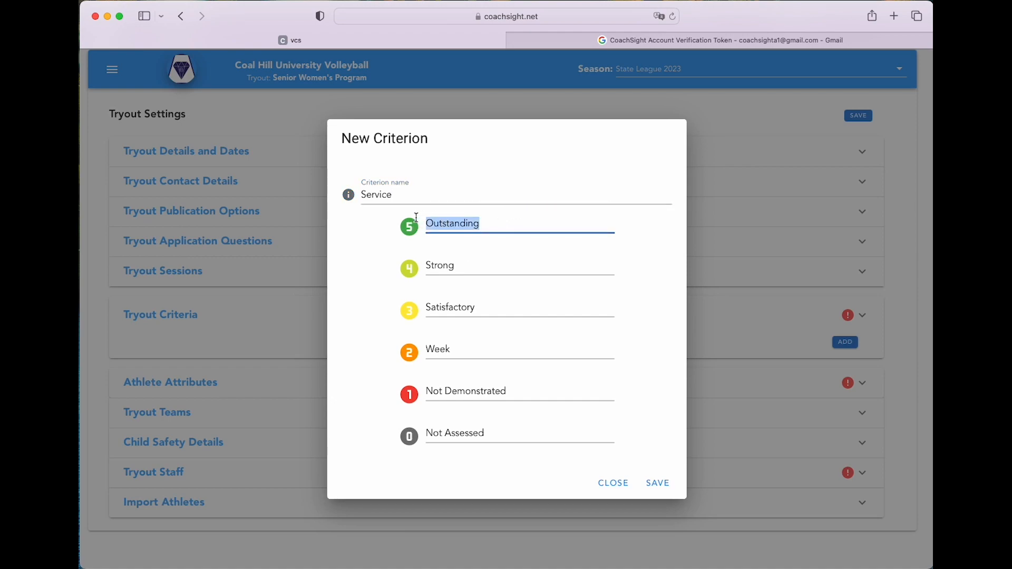
text(Ag)
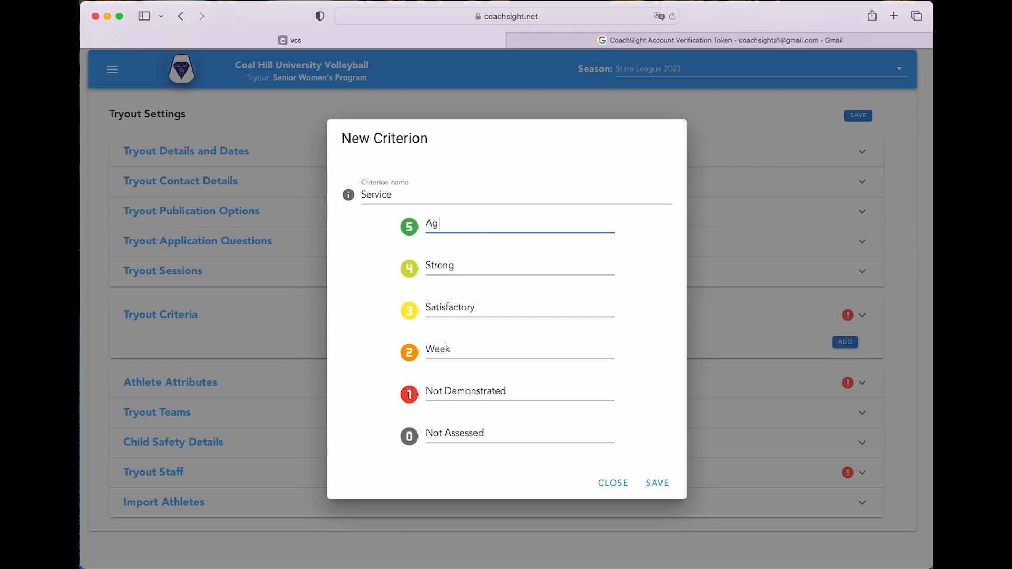
text(ressive, c)
key(BackSpace)
text(consistently at target)
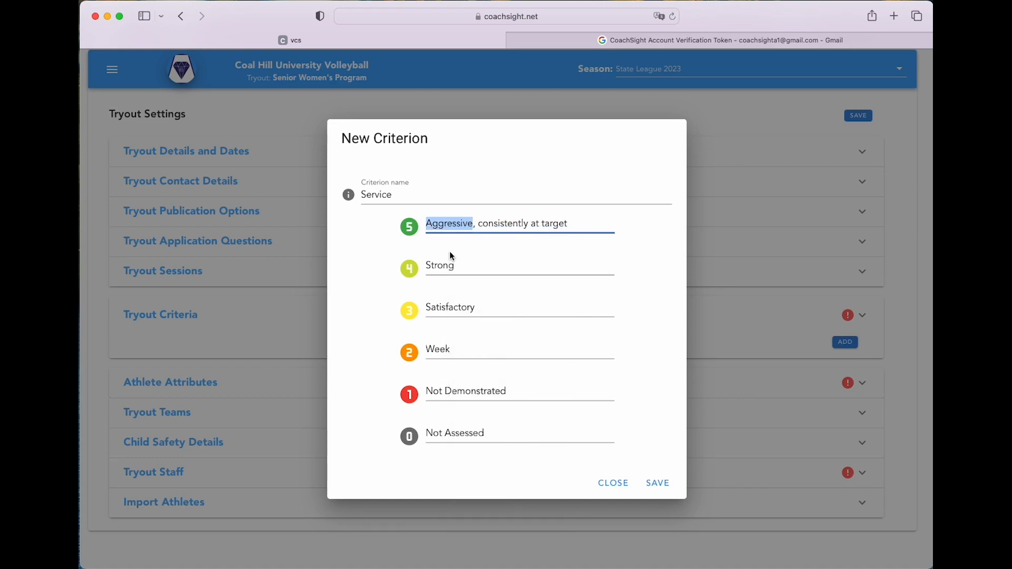
key(Tab)
text(consistently on target)
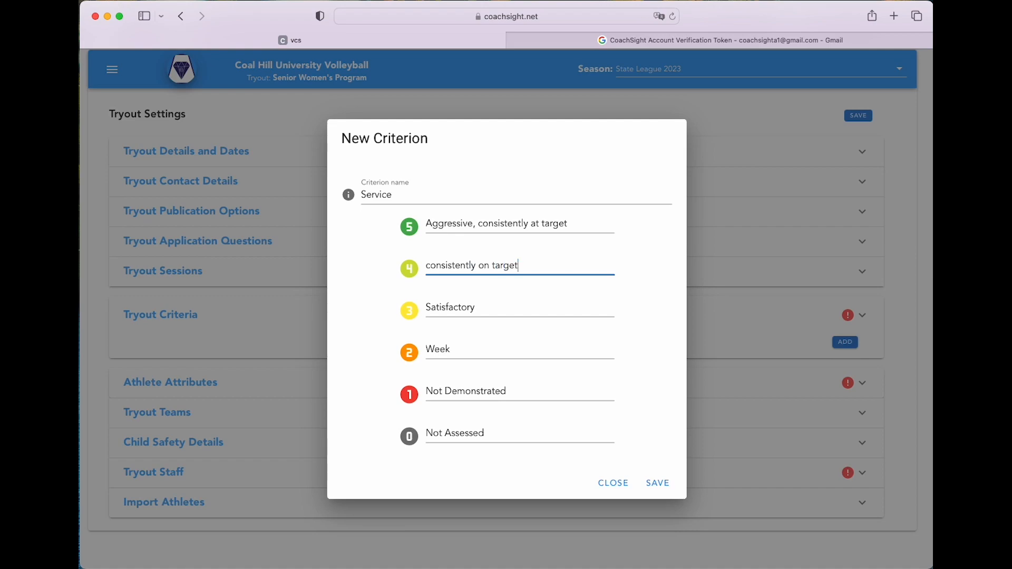
key(Tab)
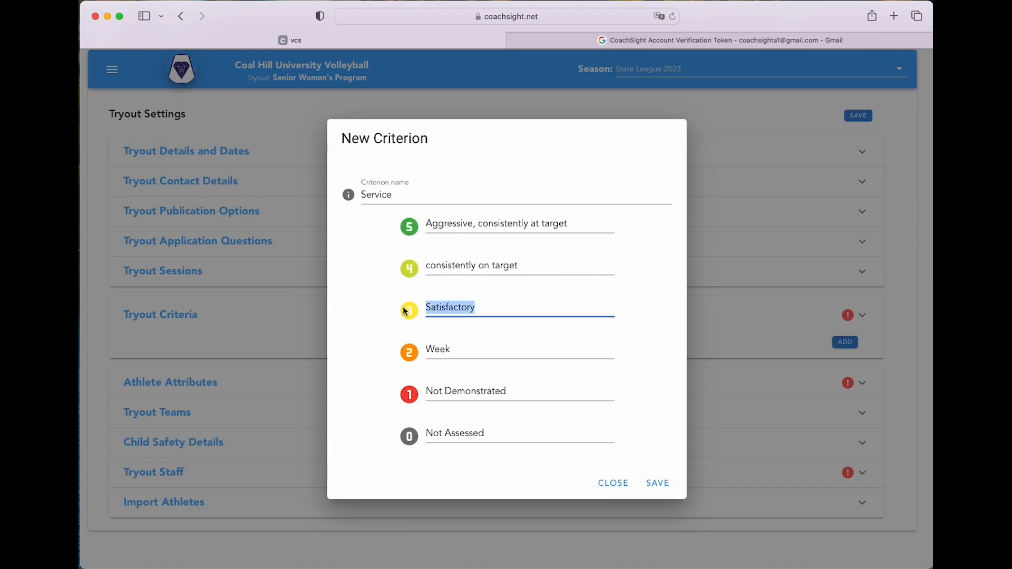
text(Consistent)
key(Tab)
text(not aggressive)
key(Tab)
text(inconsistent)
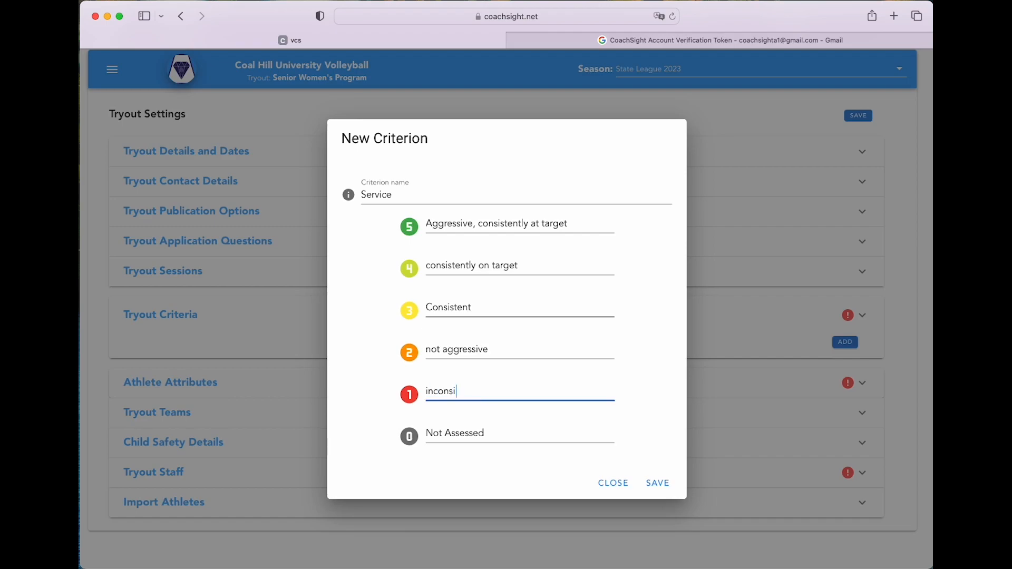
click(660, 484)
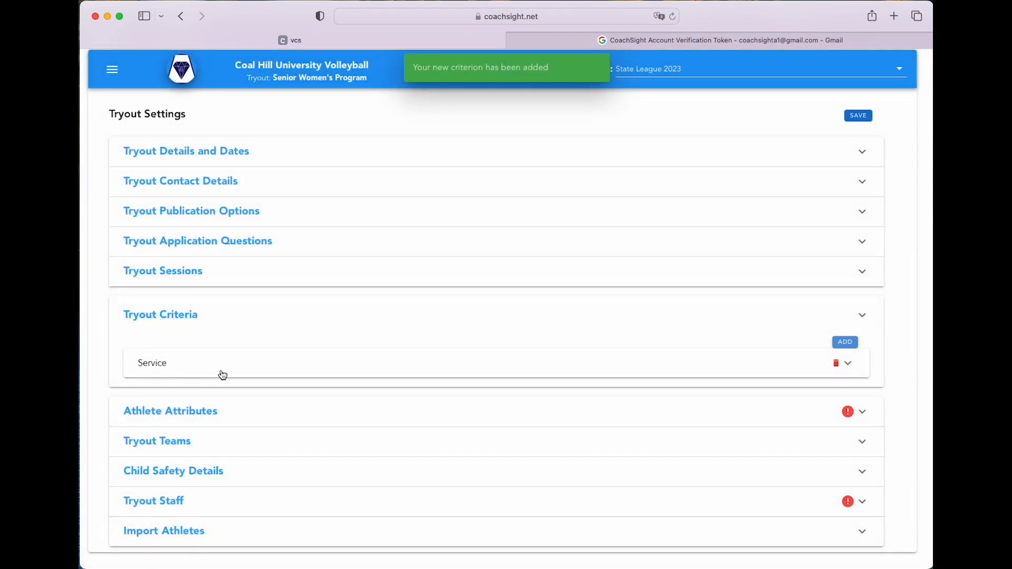
Expand the Service criterion to check its ratings, then collapse it
click(850, 365)
scroll(586, 402, down, 3)
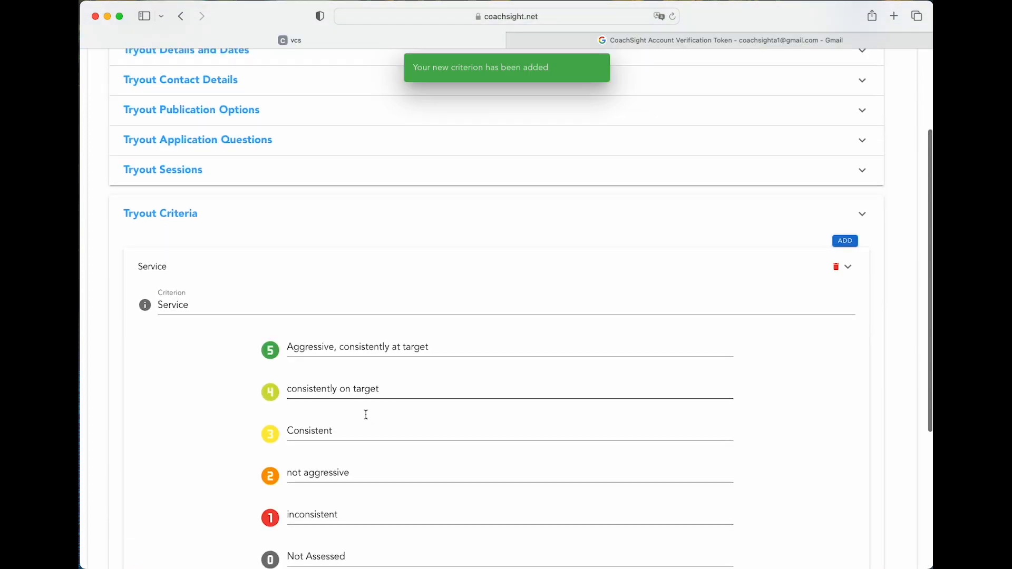
scroll(369, 417, down, 2)
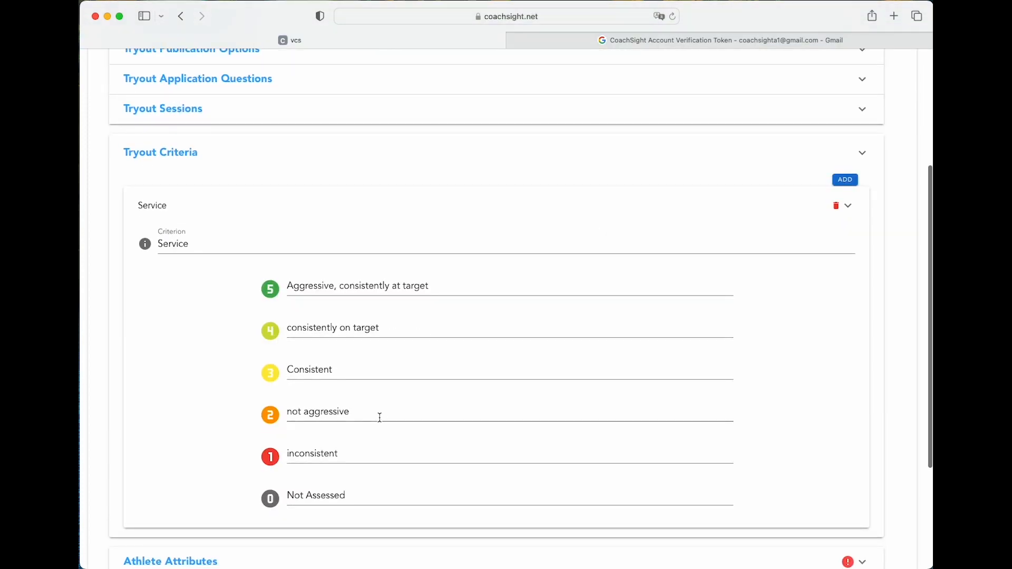
click(852, 209)
Add four tryout criteria: Passing, Hitting, Setting and Blocking
click(846, 321)
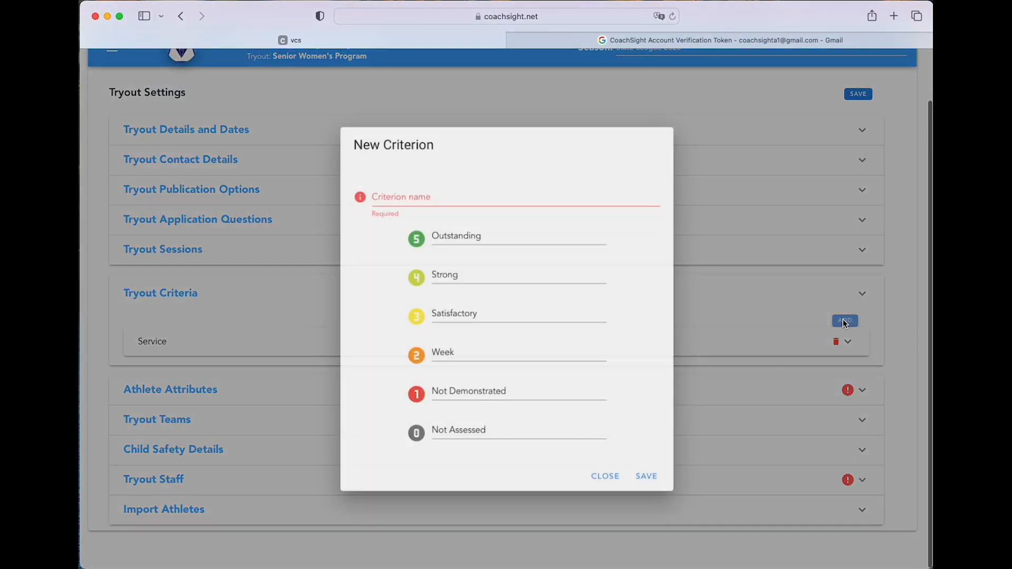
text(Passing)
click(654, 483)
click(476, 198)
text(Hitting)
click(658, 483)
click(567, 194)
text(Setting)
click(658, 490)
click(845, 321)
click(472, 196)
text(Blocking)
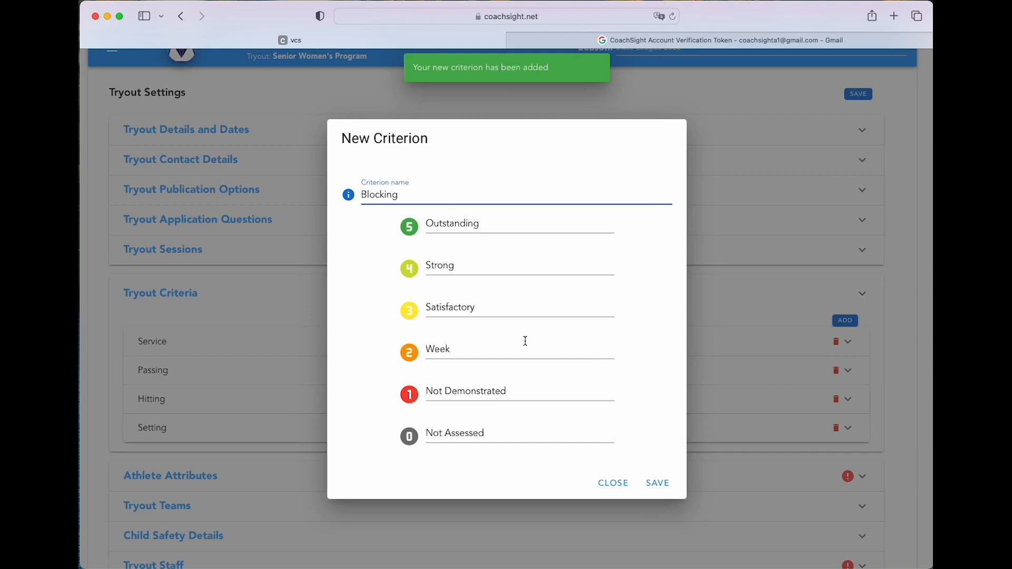
click(659, 483)
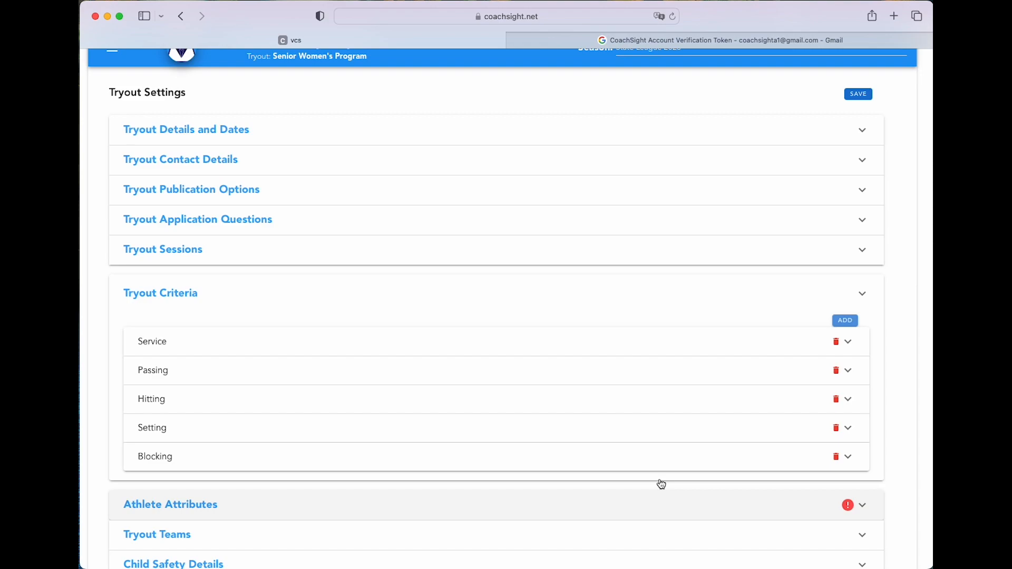
Scroll down and expand the Athlete Attributes section
scroll(738, 466, down, 3)
scroll(727, 466, down, 1)
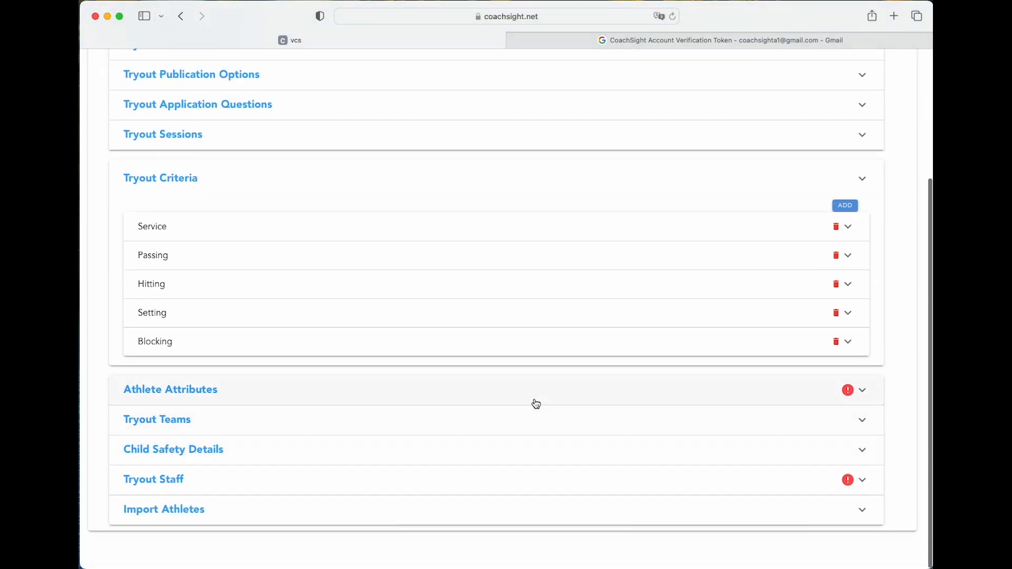
click(794, 392)
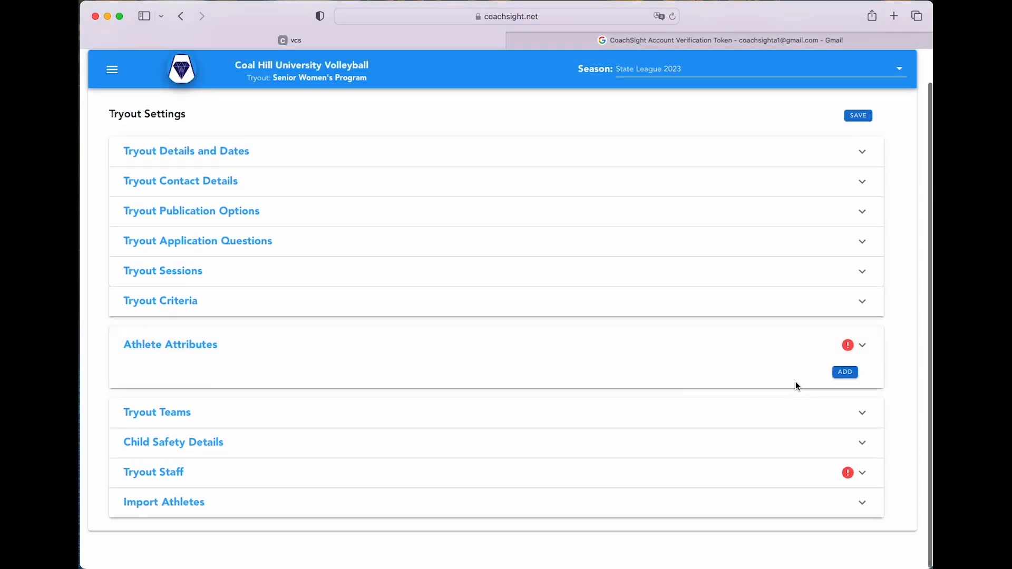
Add the attribute 'Block Jump', described as 'Standing jump', measured in cm
click(846, 372)
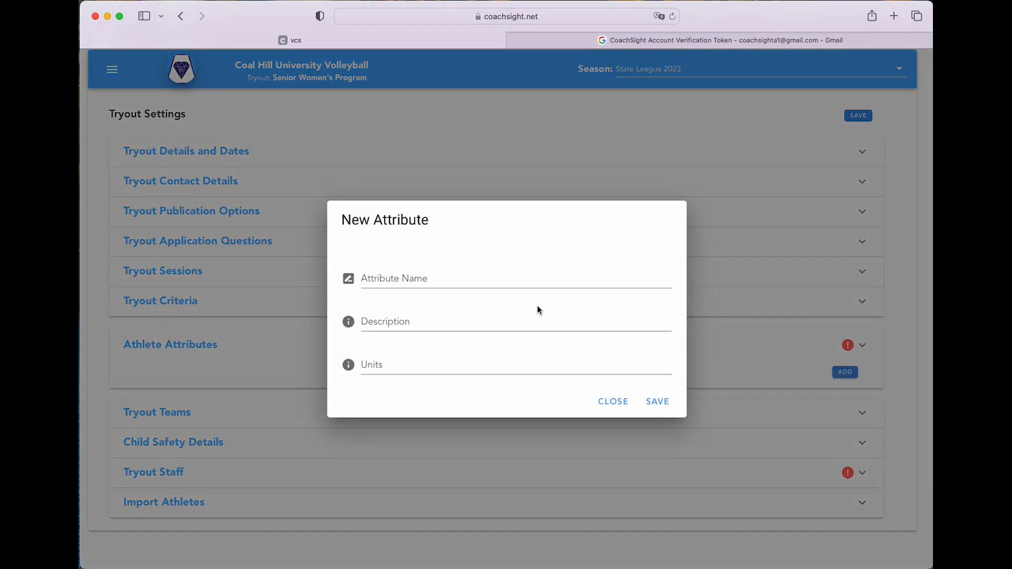
click(477, 278)
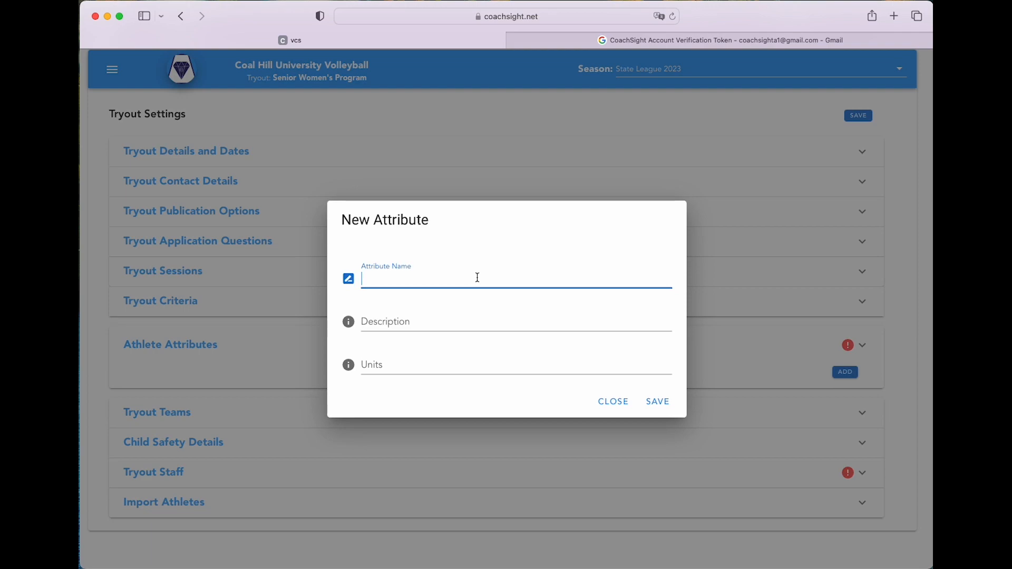
text(Block Jump)
click(413, 324)
text(Standing jump)
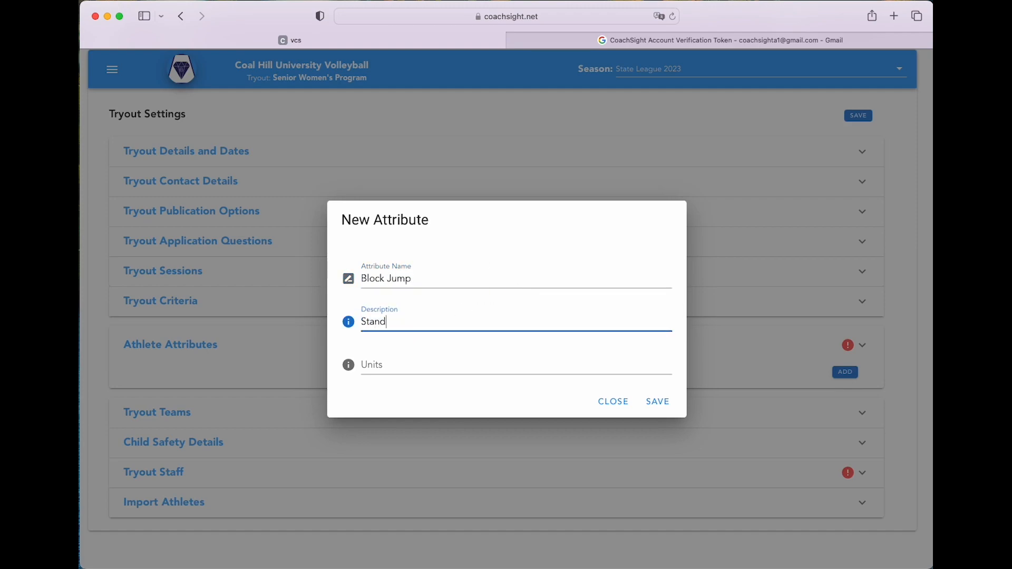
key(Tab)
text(cm)
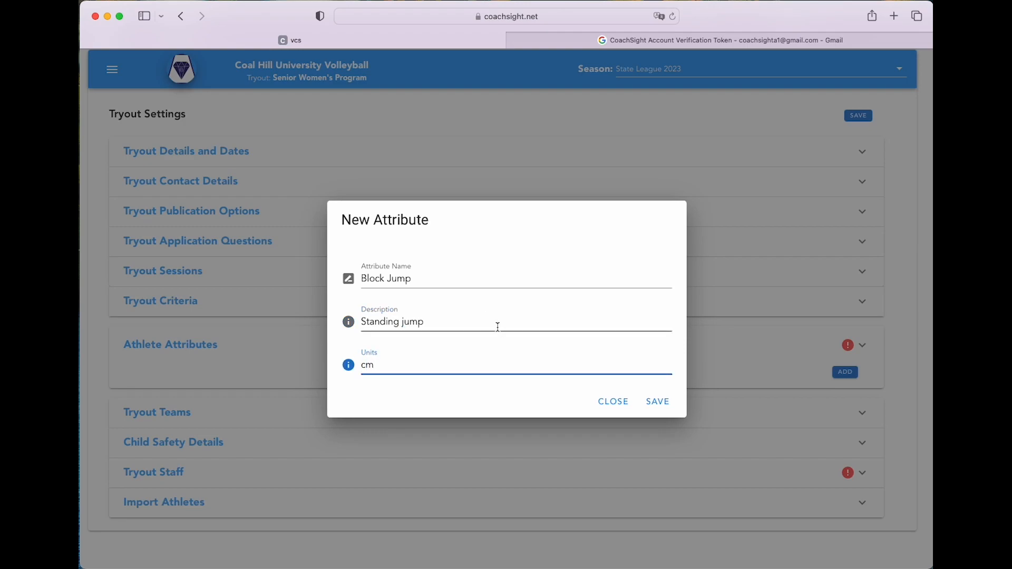
click(660, 403)
Add the attribute 'Spike Jump', described as 'Jump from approach', measured in cm
click(845, 374)
click(530, 265)
text(Spike Jump)
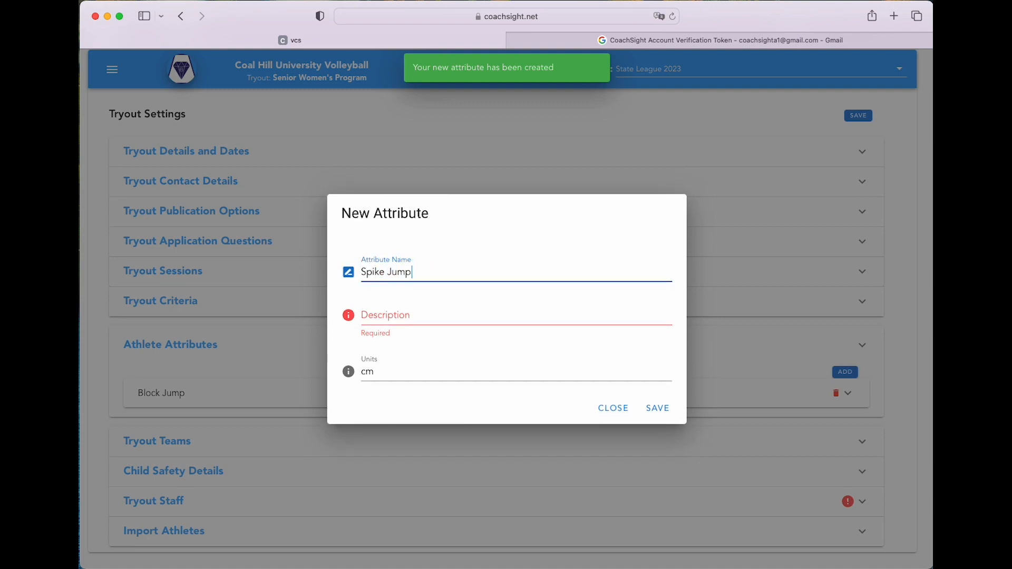
key(Tab)
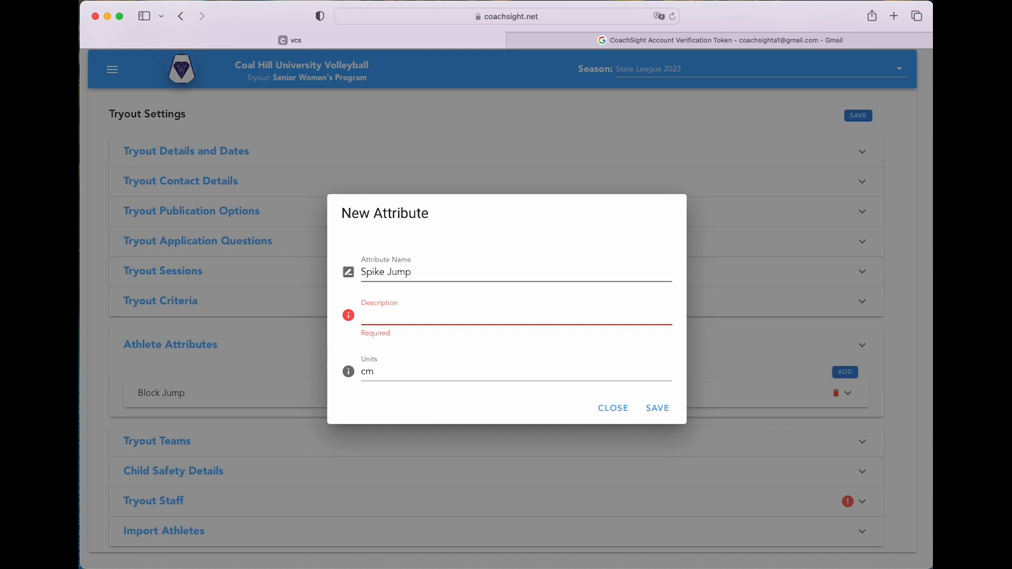
text(Jump from approach)
key(Tab)
text(cm)
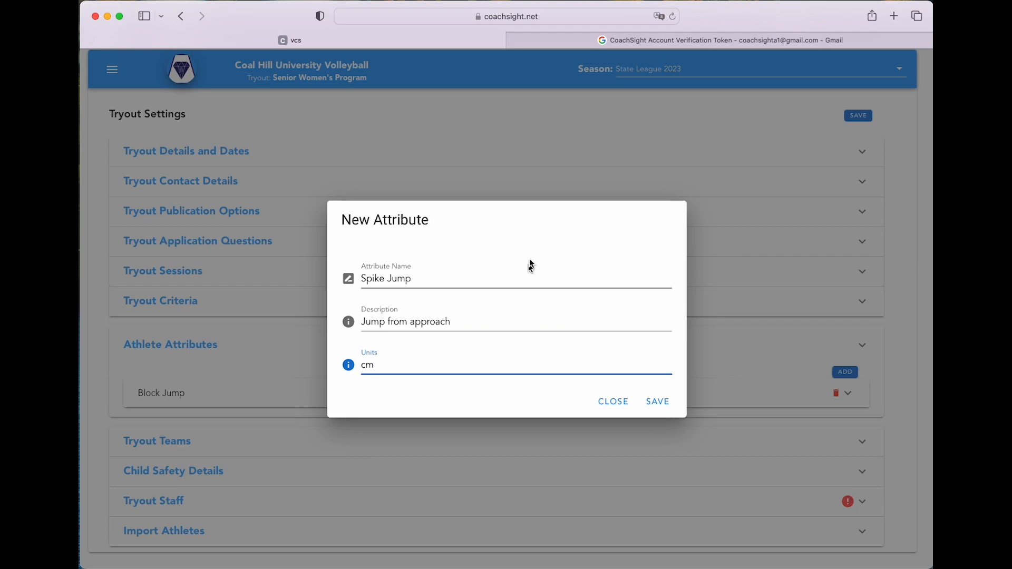
click(658, 402)
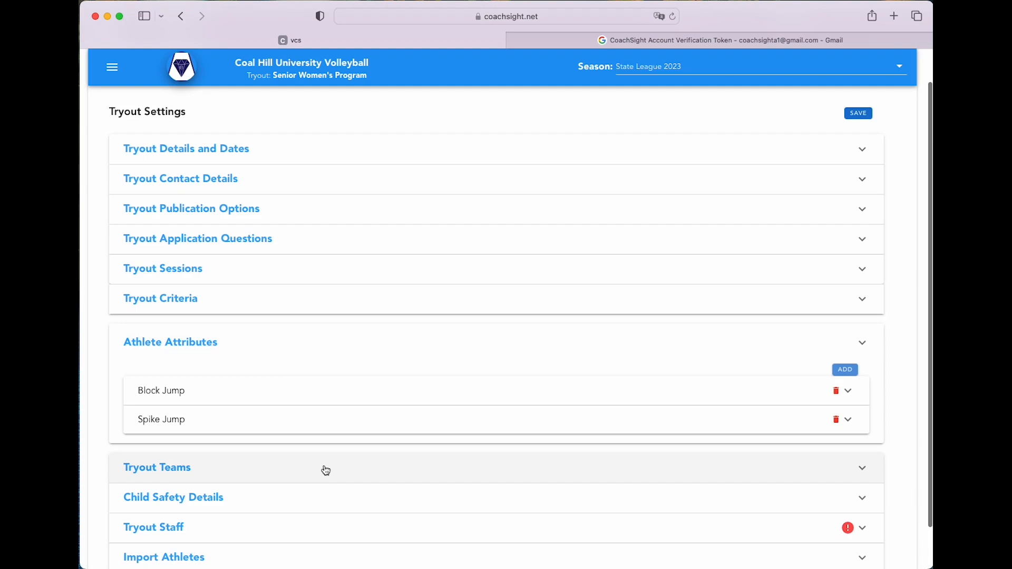
In Child Safety Details, switch 'Allow juniors to apply' off and back on
click(323, 470)
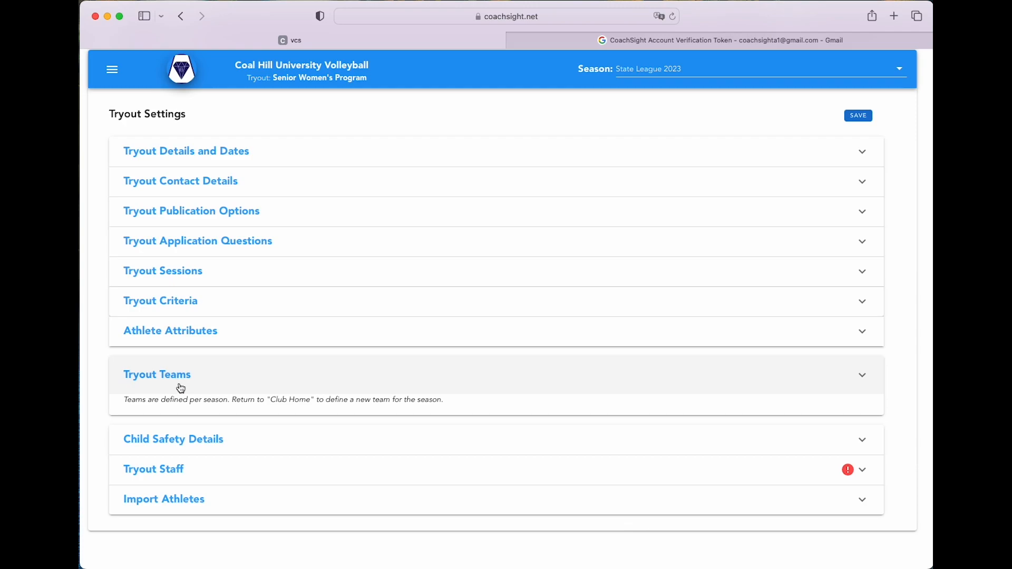
click(197, 447)
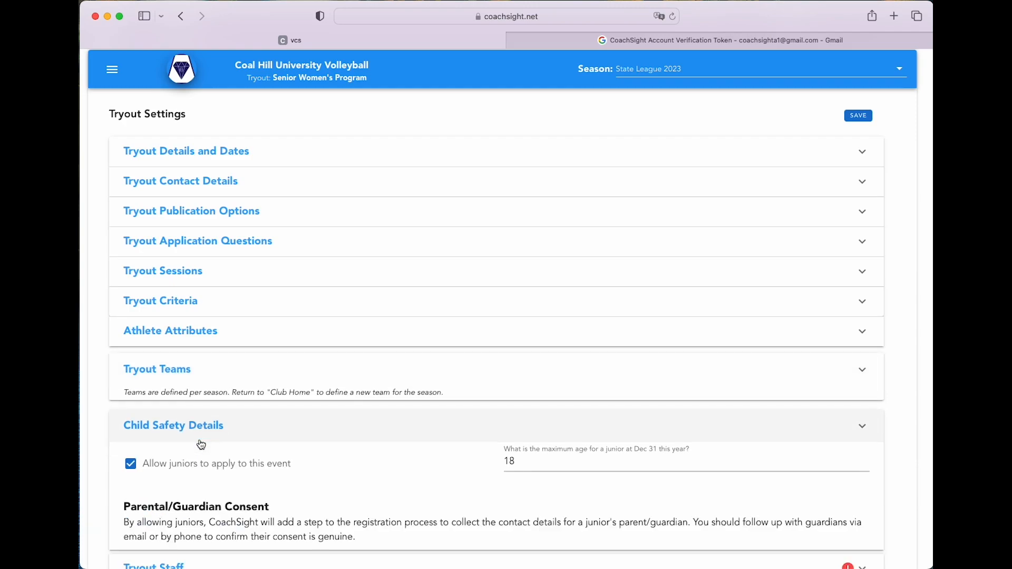
scroll(284, 413, down, 1)
scroll(284, 409, down, 3)
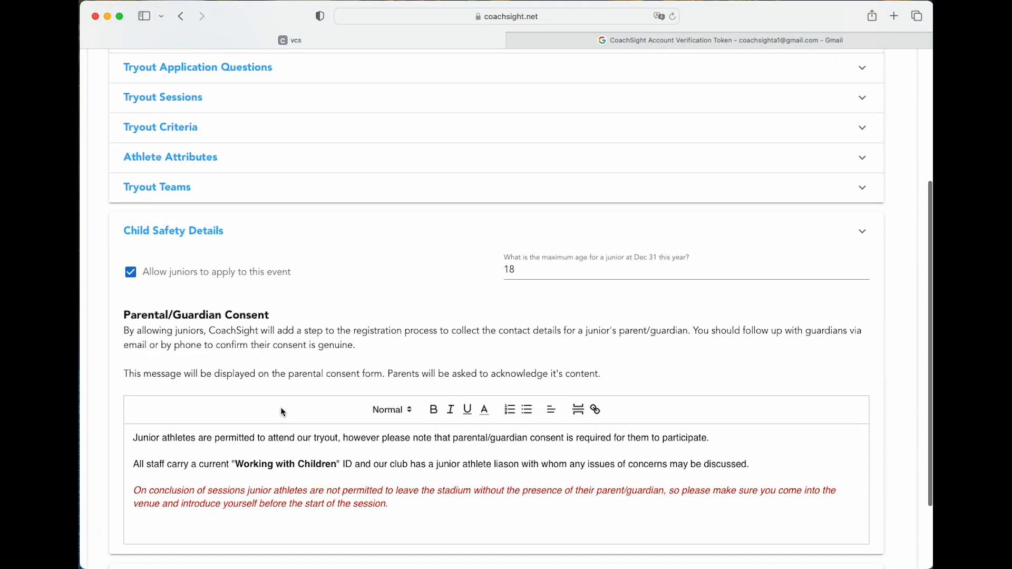
scroll(279, 407, down, 1)
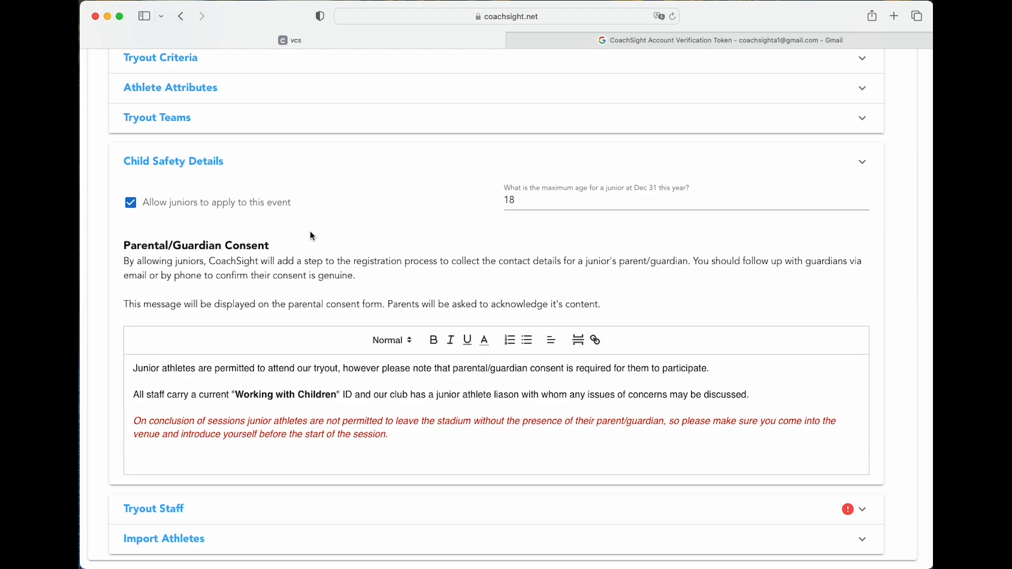
click(130, 202)
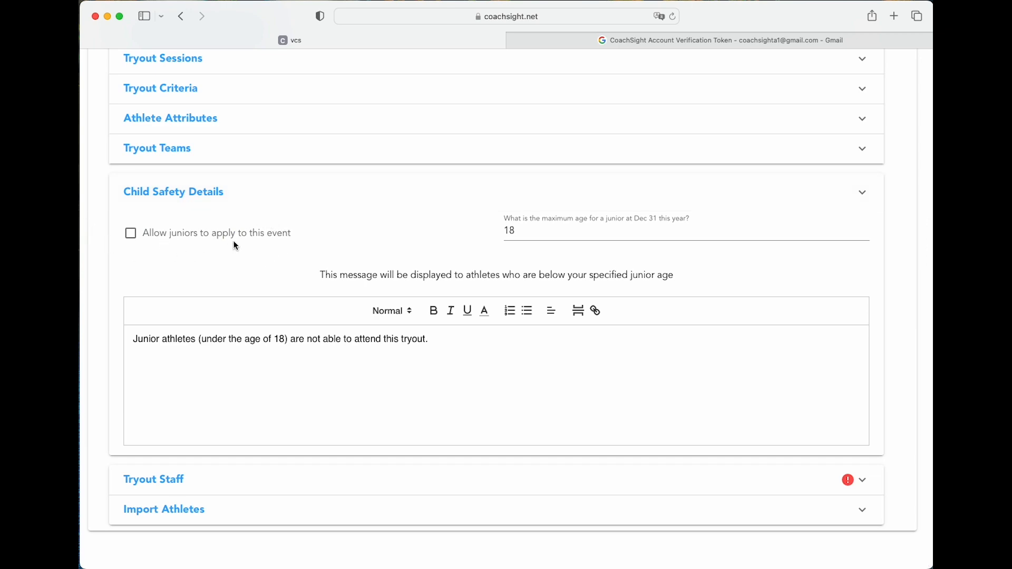
click(134, 237)
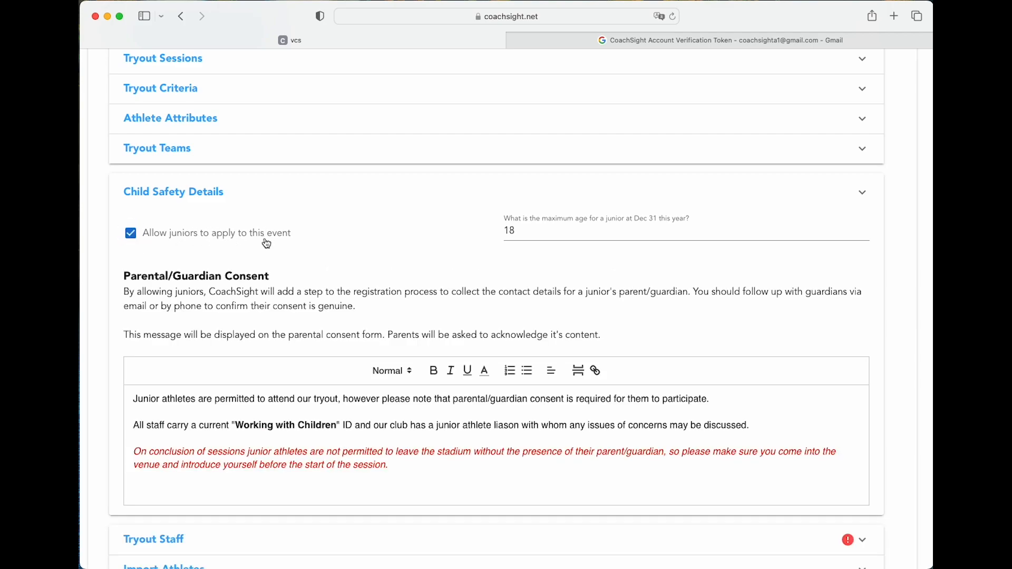
Change the maximum junior age at Dec 31 from 18 to 17
click(531, 231)
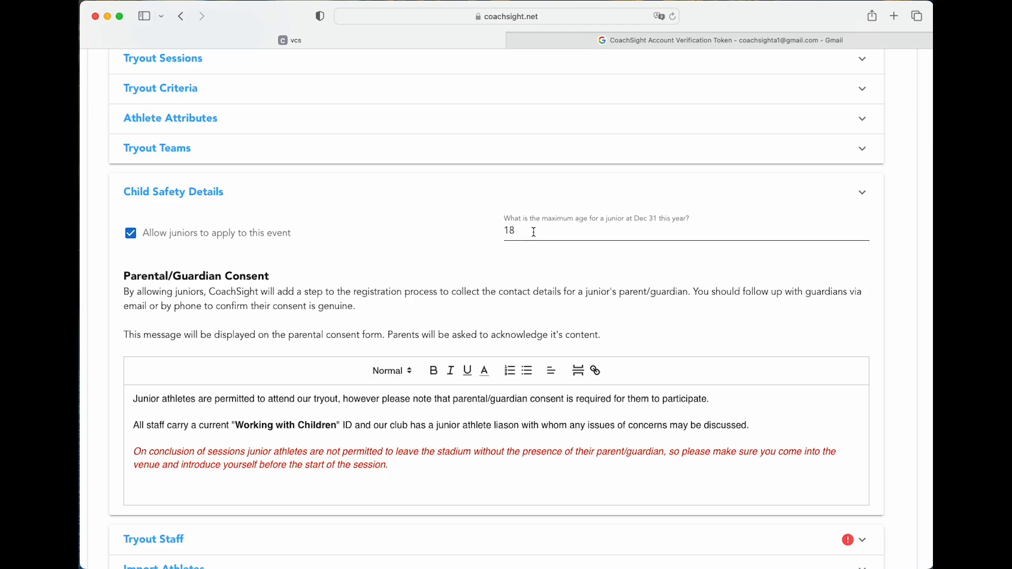
key(BackSpace)
text(7)
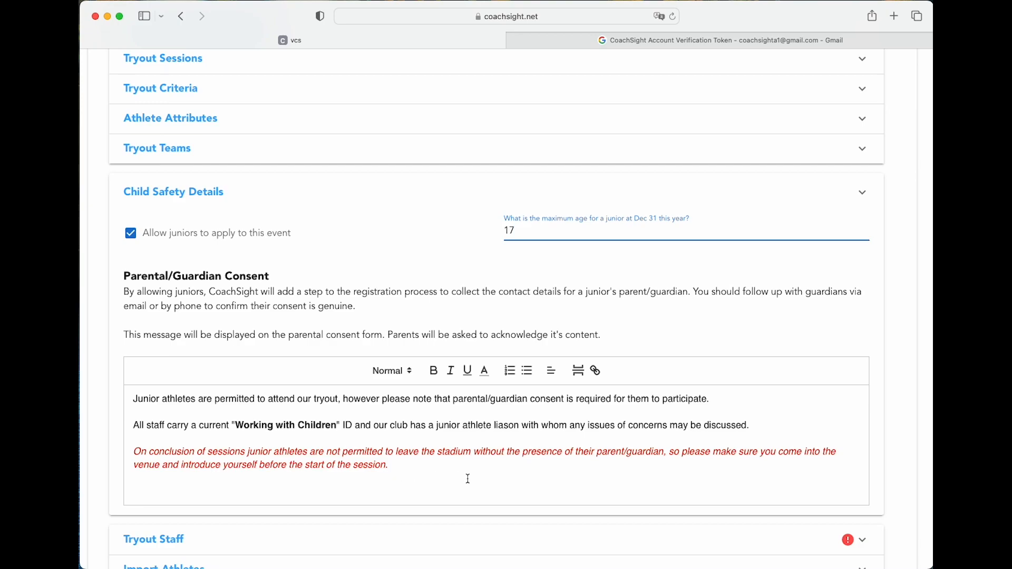
scroll(522, 480, down, 3)
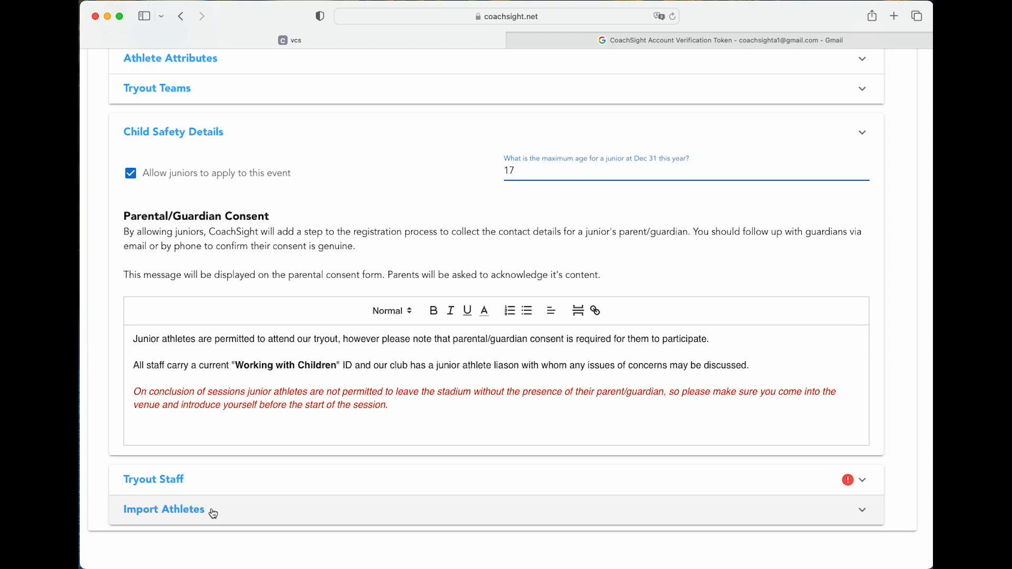
scroll(599, 517, up, 6)
Save the settings, review questions, sessions, criteria and attributes, then open the tryout menu
click(851, 152)
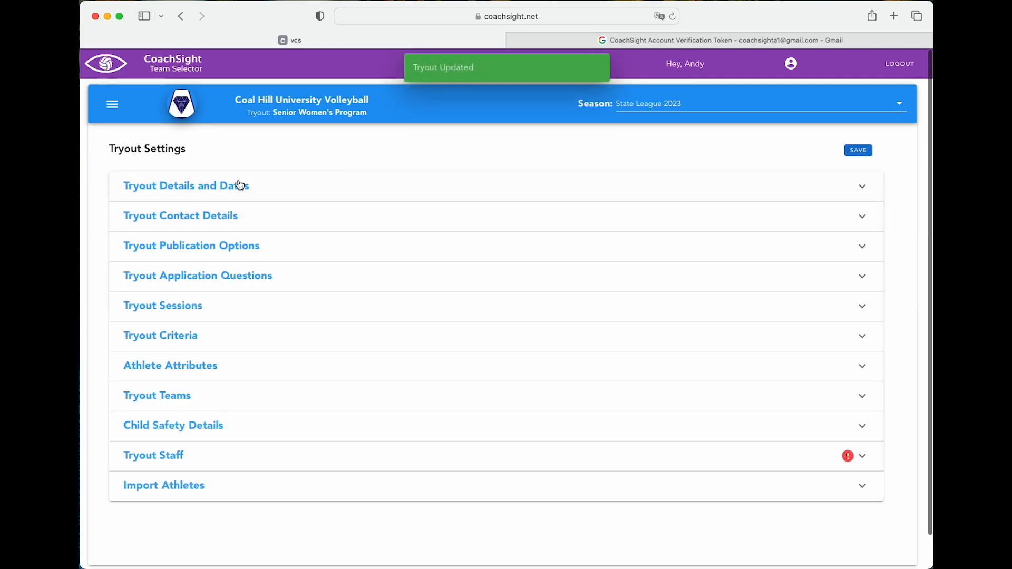
click(268, 276)
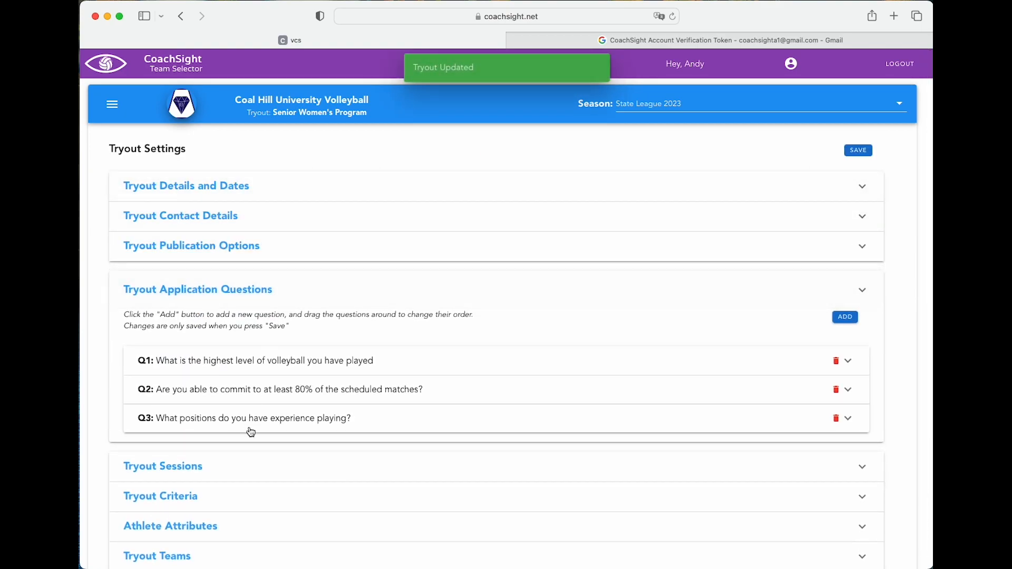
click(248, 465)
click(240, 468)
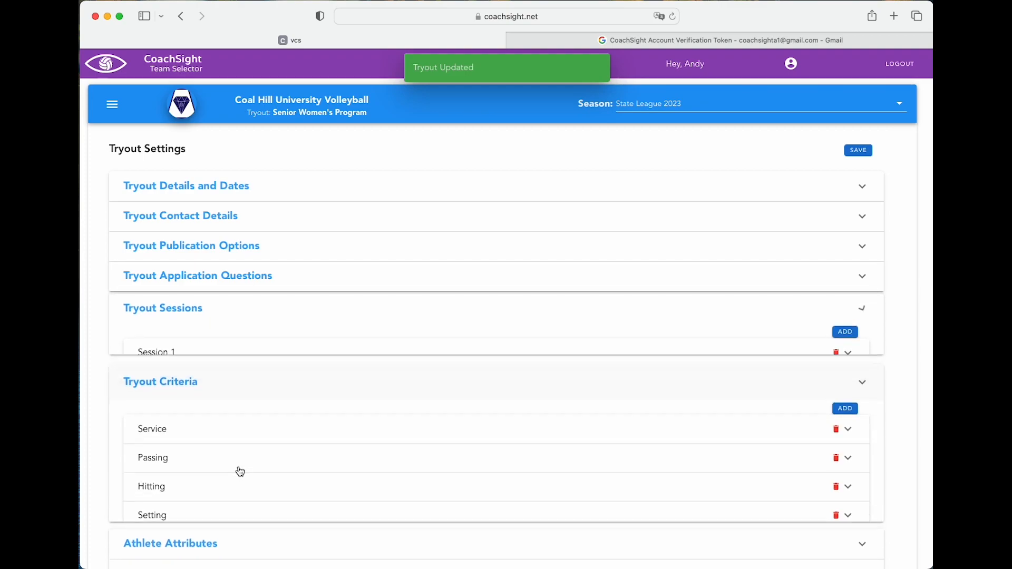
click(257, 557)
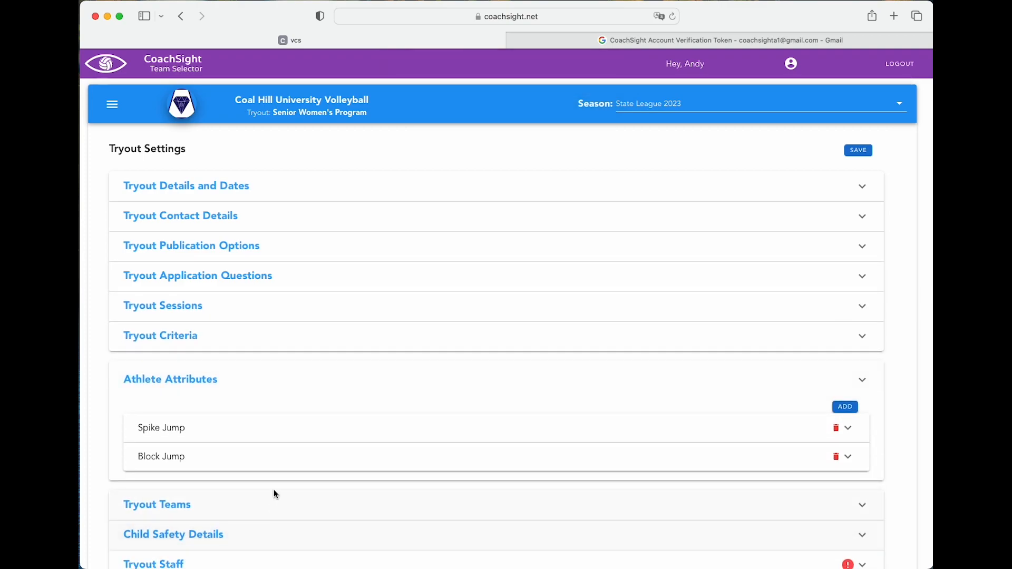
scroll(241, 391, down, 2)
scroll(242, 387, up, 2)
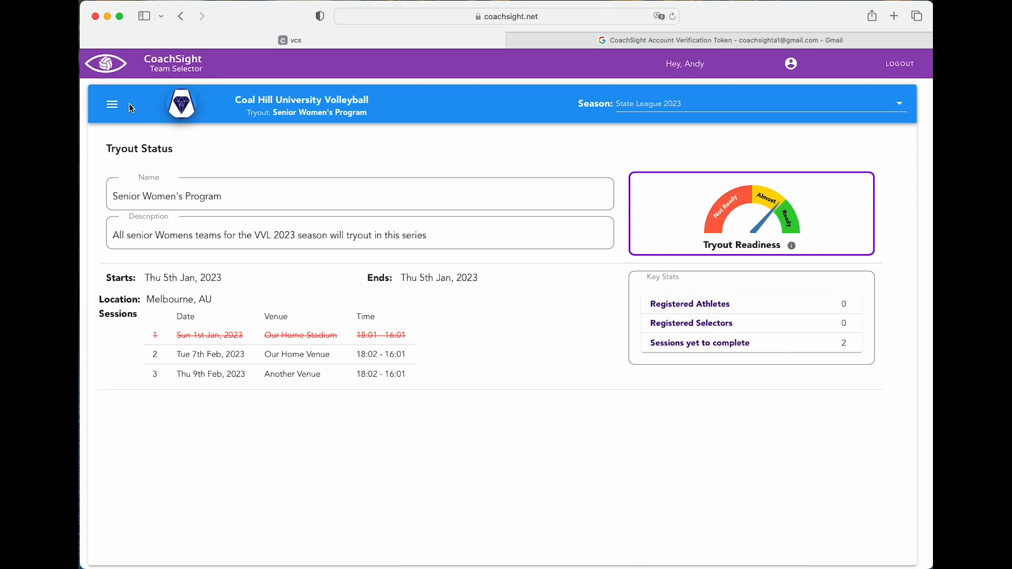
click(112, 105)
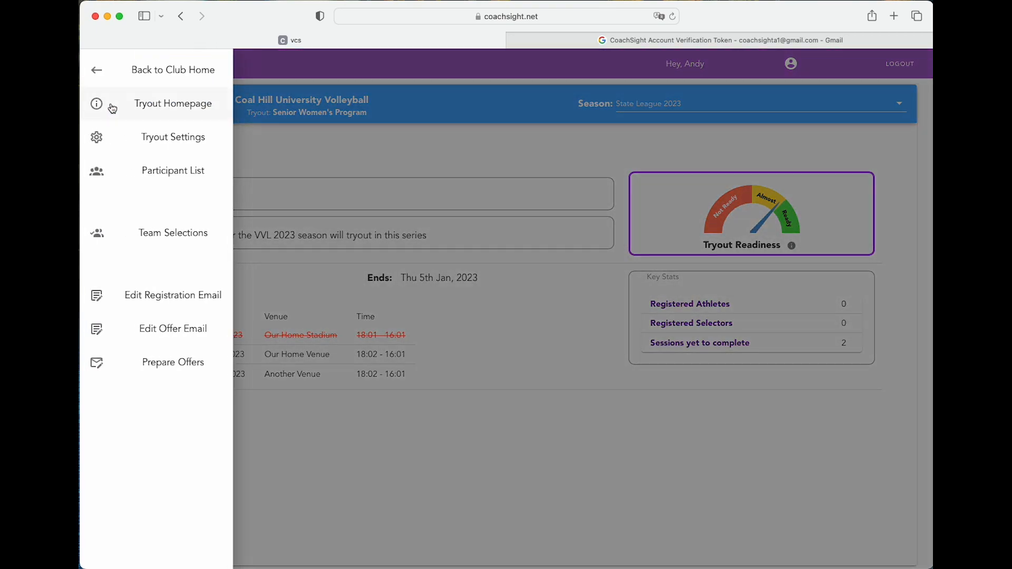
In Tryout Settings, find the first staff member by e-mail and add them
click(180, 136)
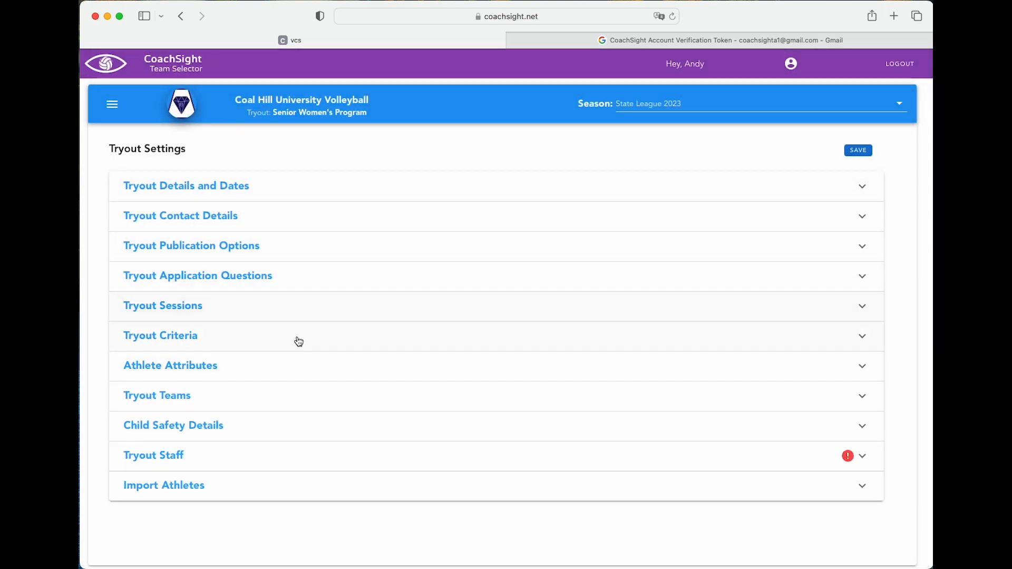
click(297, 460)
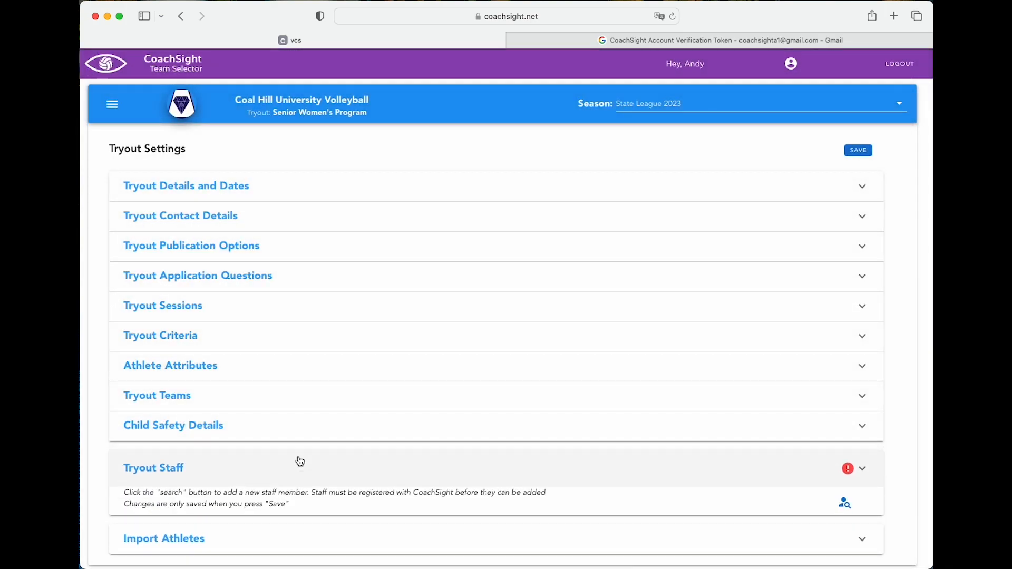
click(849, 508)
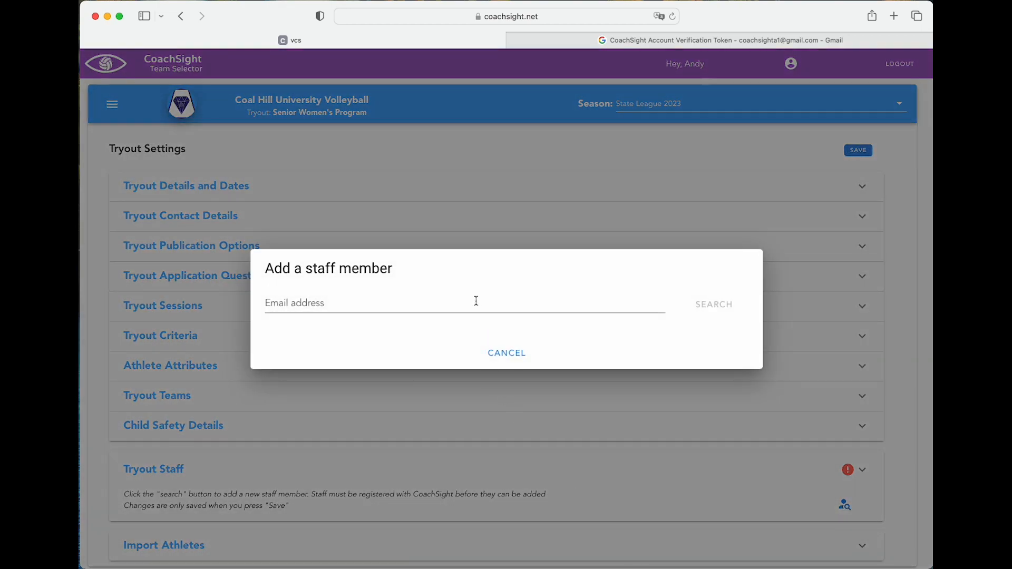
click(460, 310)
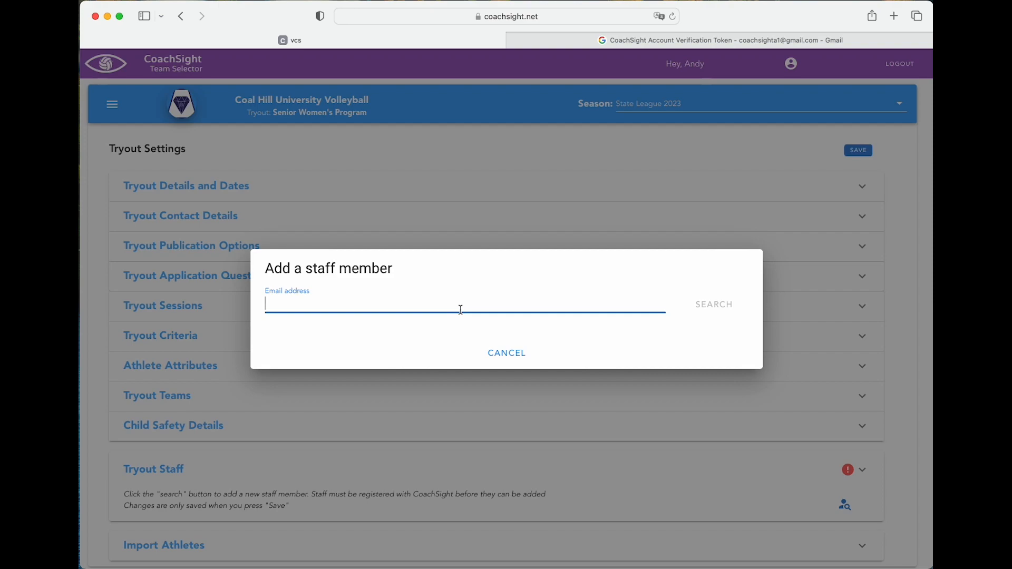
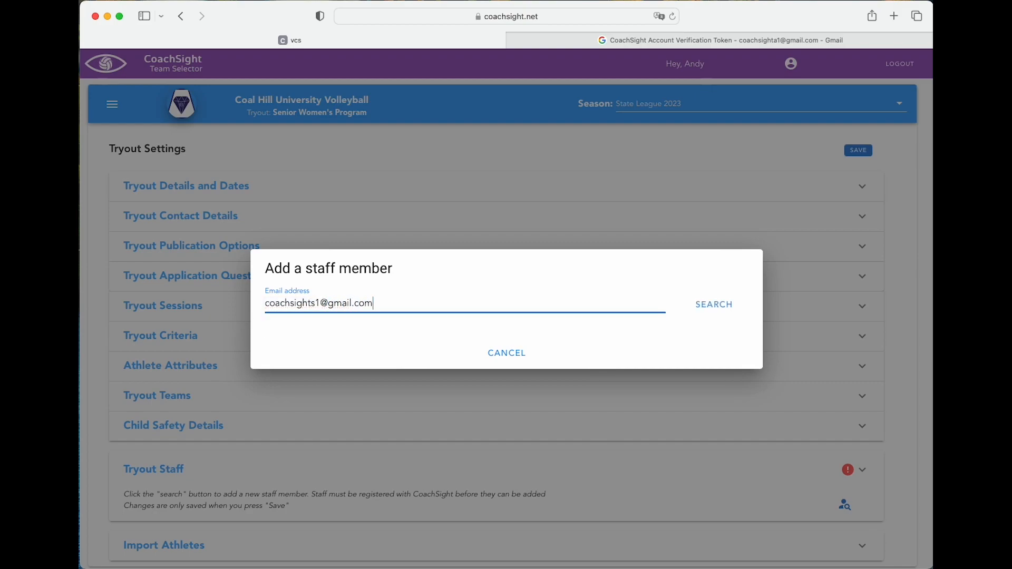
click(708, 311)
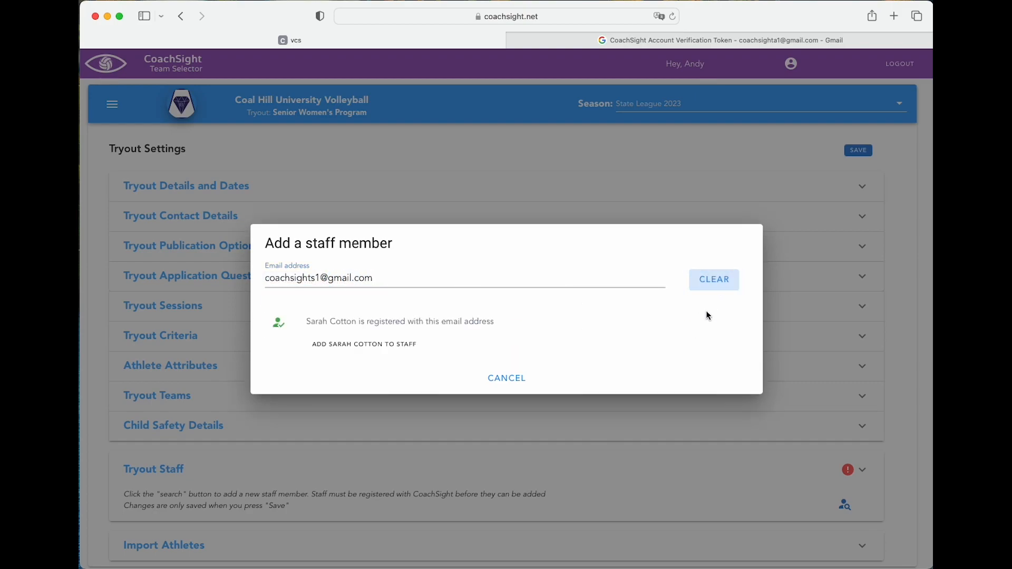
click(401, 351)
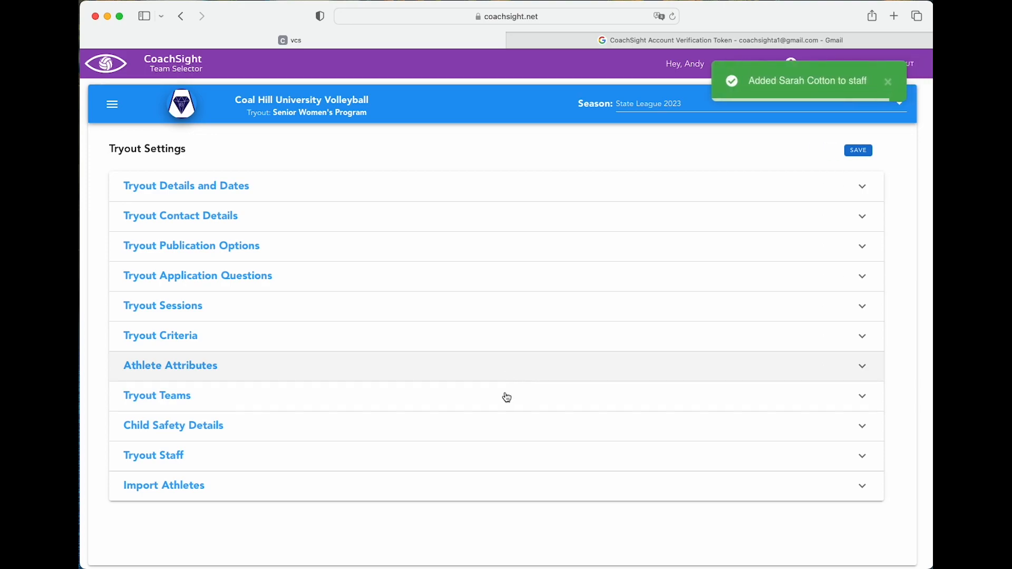
Search the second staff member's e-mail and add them to the tryout staff
click(362, 456)
click(844, 505)
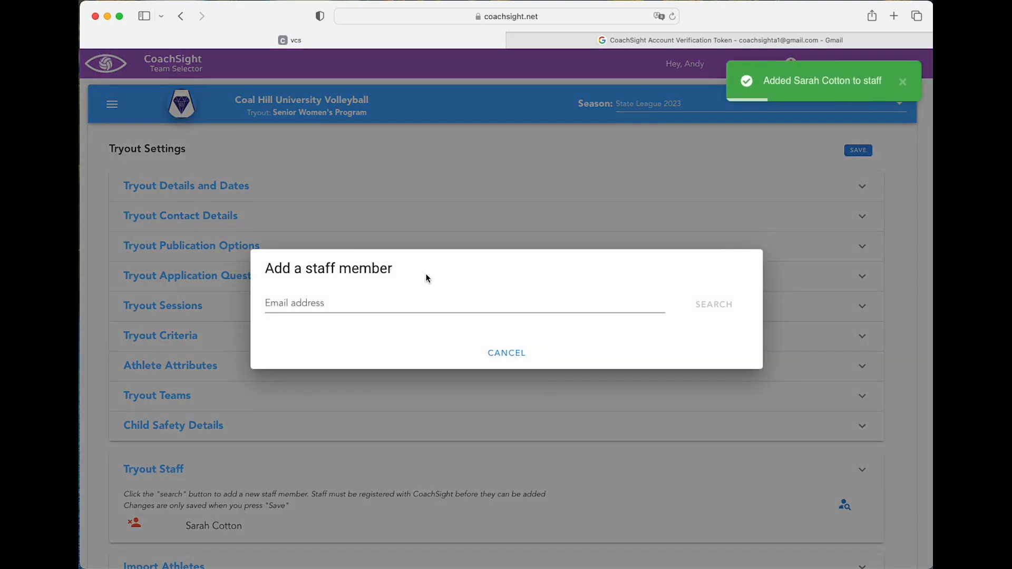
click(421, 296)
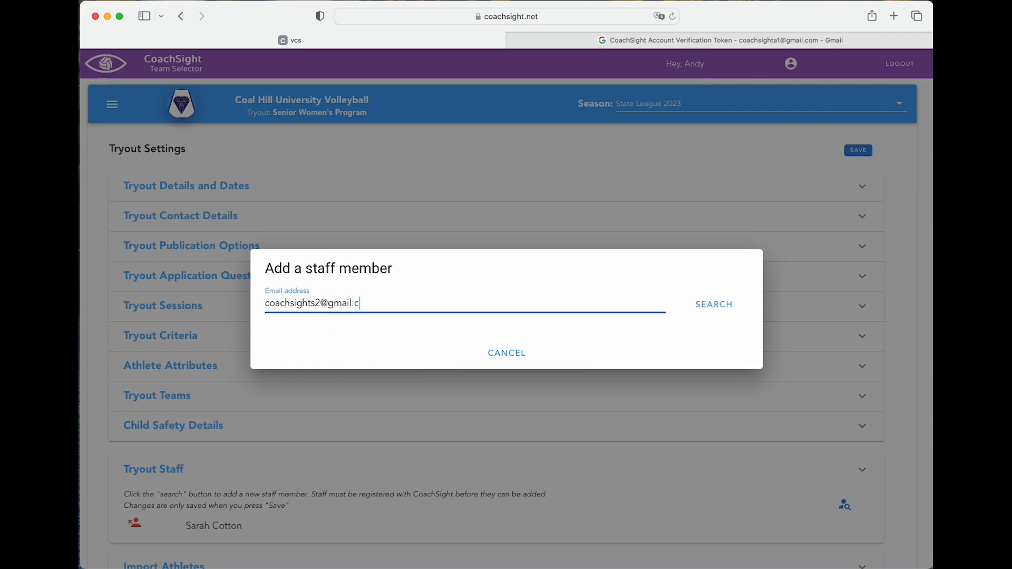
key(Return)
click(422, 346)
Search the third staff member's e-mail and confirm adding them to the staff
click(844, 505)
click(527, 296)
key(Return)
click(385, 343)
click(327, 459)
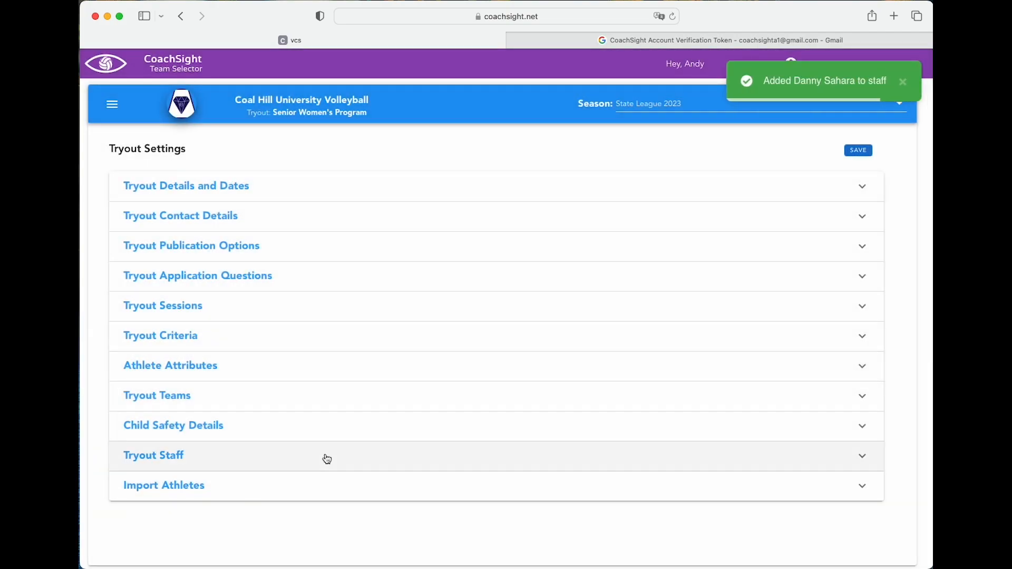
click(327, 459)
Add the fourth staff member by e-mail and check the updated staff list
click(844, 505)
click(651, 288)
click(717, 301)
click(508, 382)
scroll(426, 437, down, 1)
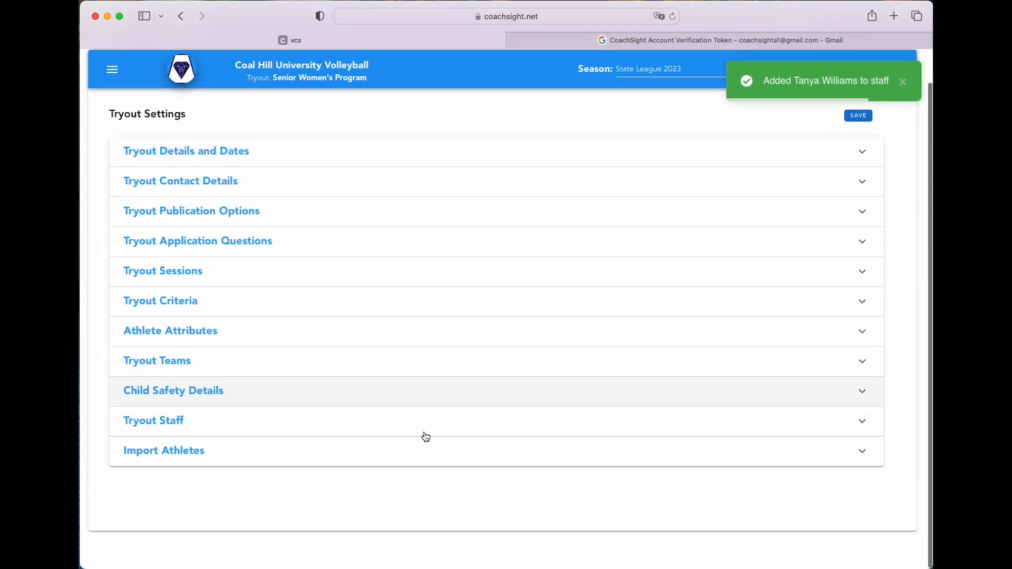
click(486, 429)
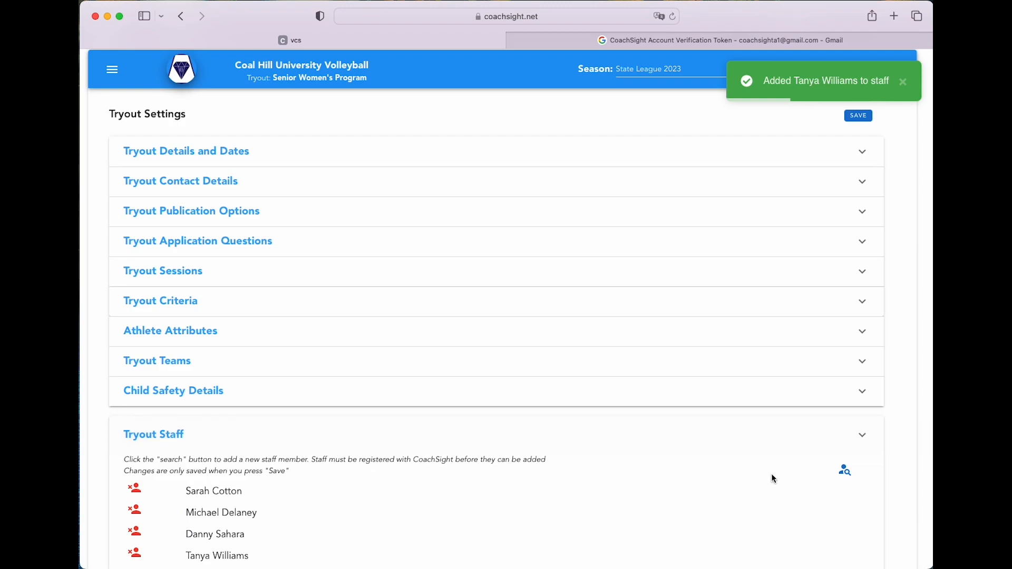
Look up the coach's own e-mail and add them as the fifth staff member
click(845, 470)
click(492, 302)
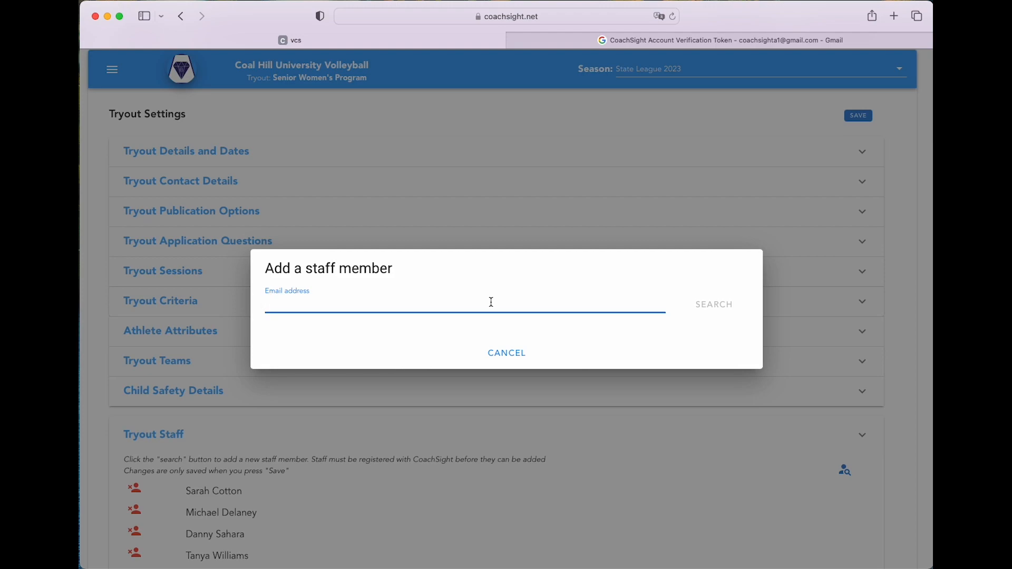
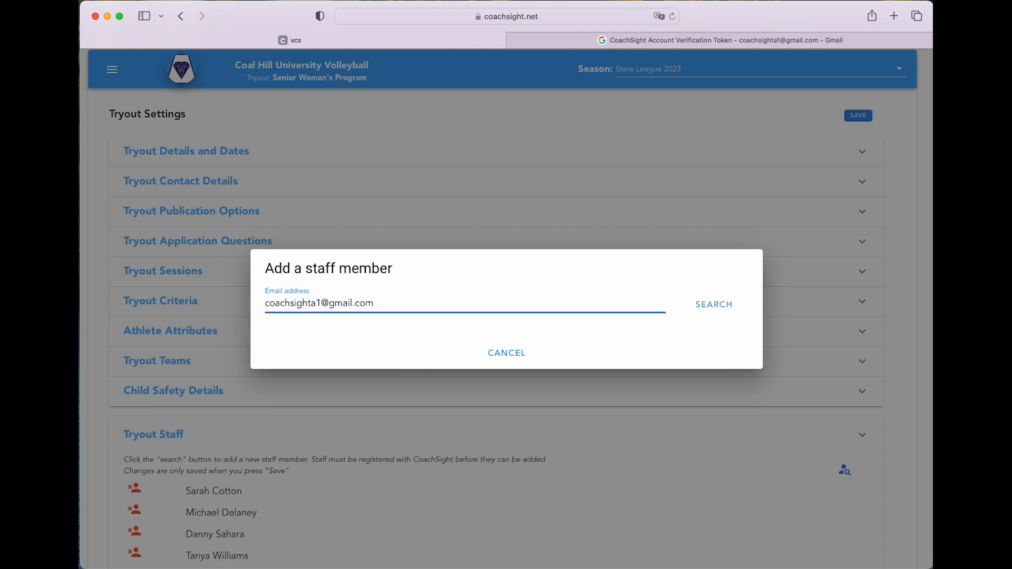
click(712, 302)
click(363, 346)
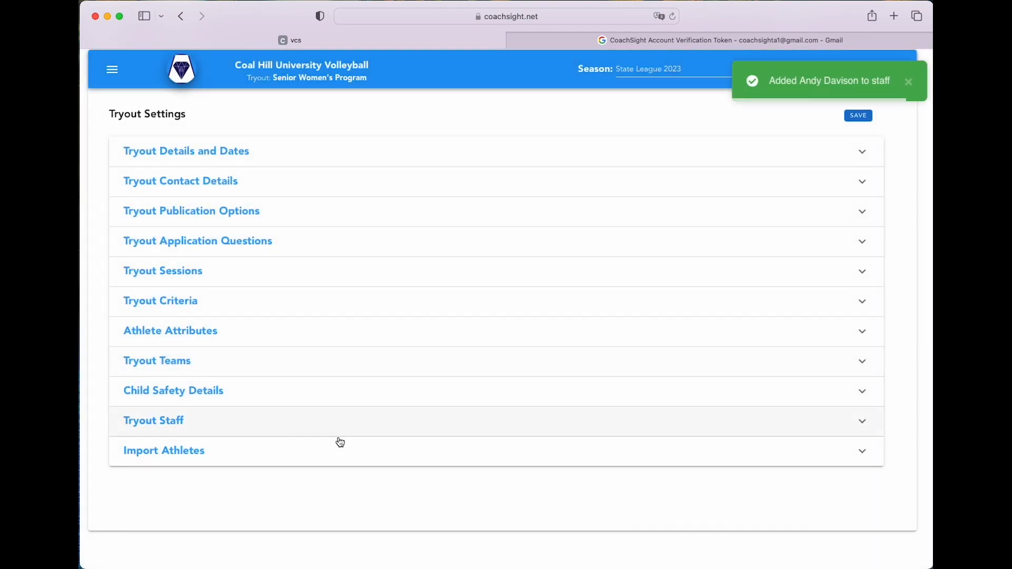
click(295, 425)
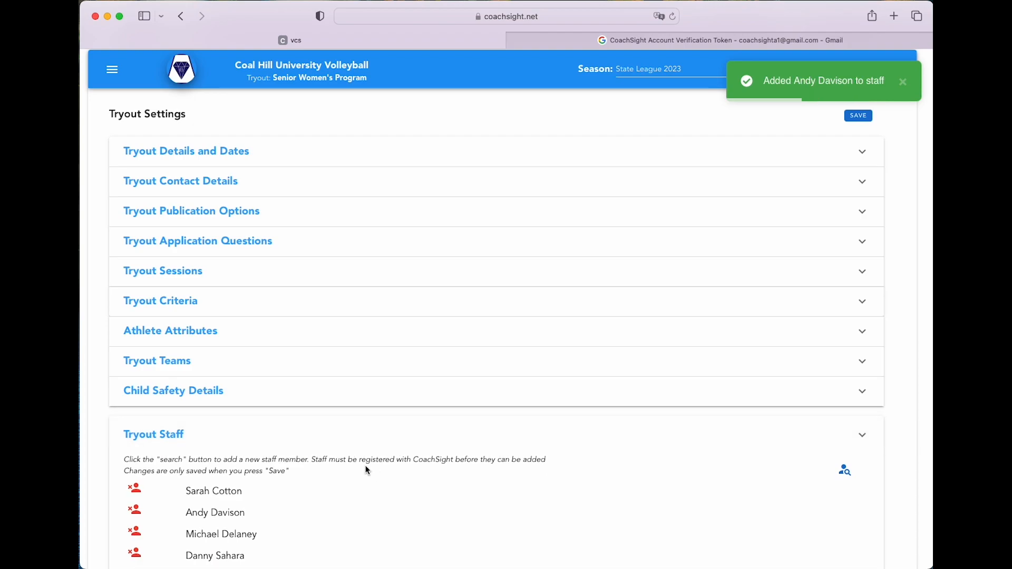
scroll(283, 373, up, 2)
Go back to the club home and open the State League 2023 Teams page
click(275, 398)
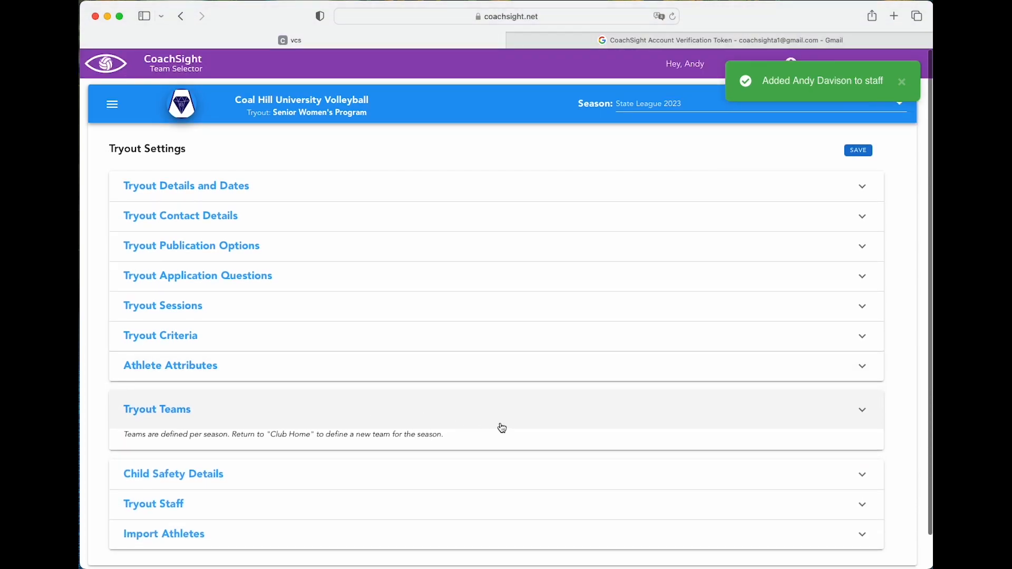
click(112, 104)
click(164, 71)
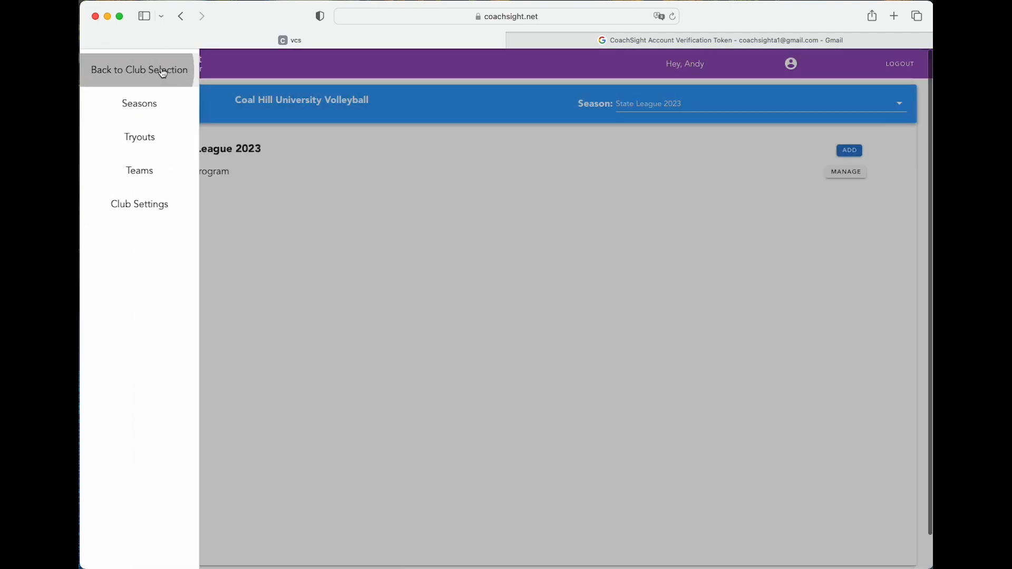
click(113, 105)
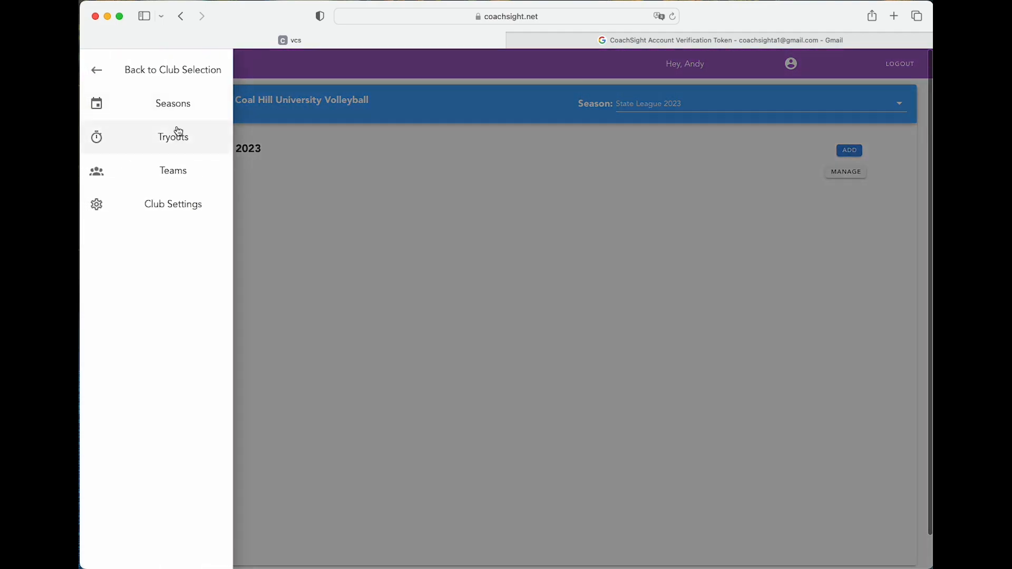
click(169, 172)
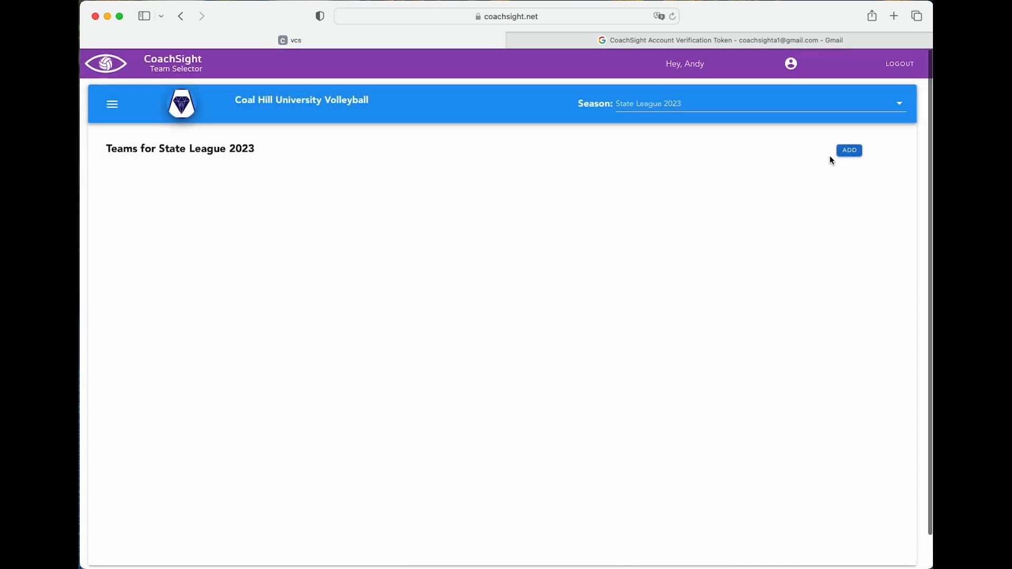
Create team 'Diamond' for competition Women's Premier, described as the most senior women's squad
click(850, 152)
click(510, 290)
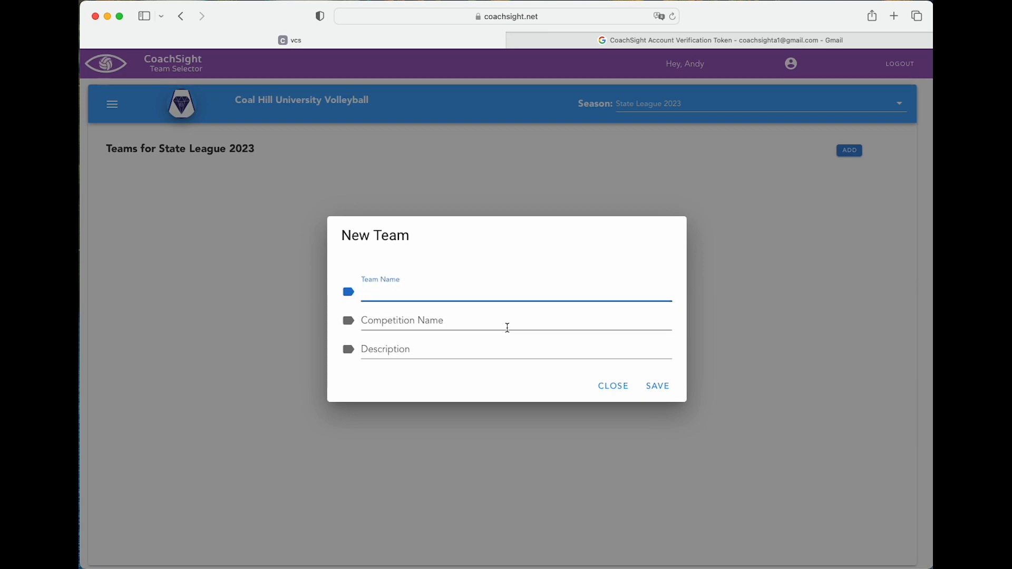
text(Diamonds)
key(Tab)
key(shift+Tab)
key(Right)
key(BackSpace)
key(Tab)
text(Women's Premier)
key(Tab)
text(OU)
key(BackSpace)
text(ur most senior wome)
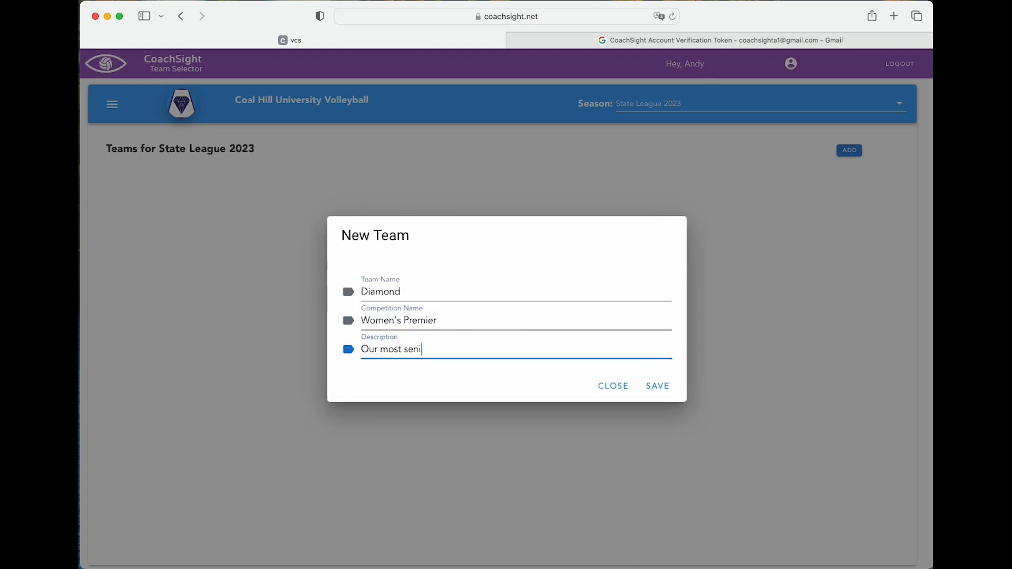
click(659, 386)
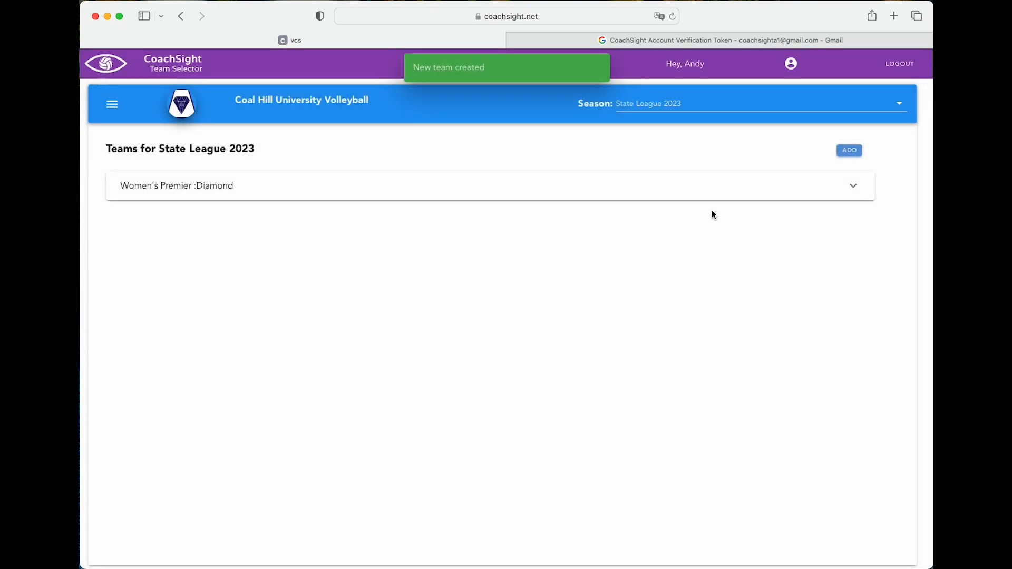
Create team 'Ruby' for Women's Reserve 1, described as 'Our Development squad'
click(850, 150)
click(391, 272)
text(Ruby)
key(Tab)
text(Women's Reserve 1)
key(Tab)
text(Our Development squad)
click(658, 386)
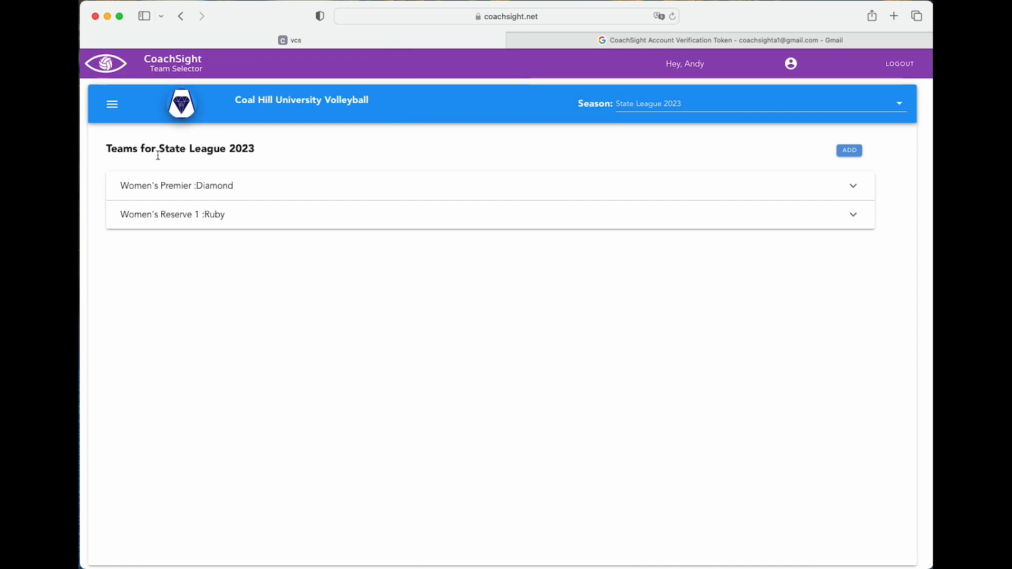
Open the Tryout Teams settings of the Senior Women's Program tryout
click(112, 103)
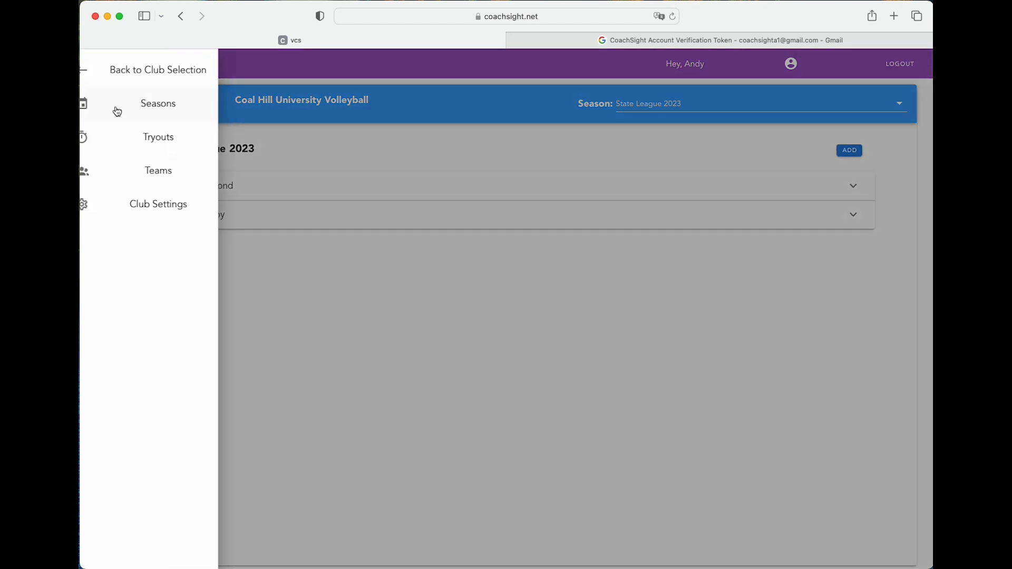
click(178, 139)
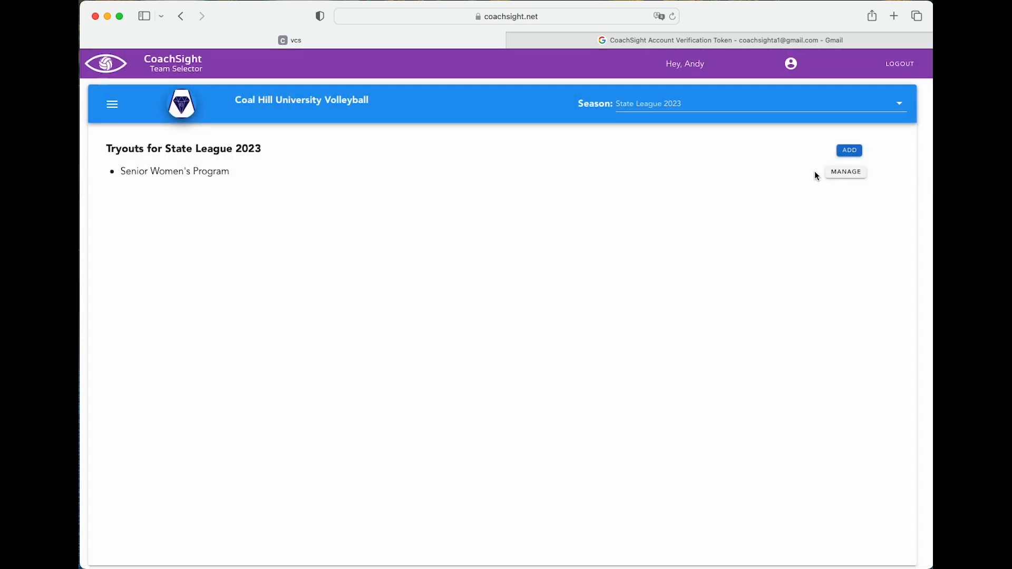
click(829, 172)
click(112, 104)
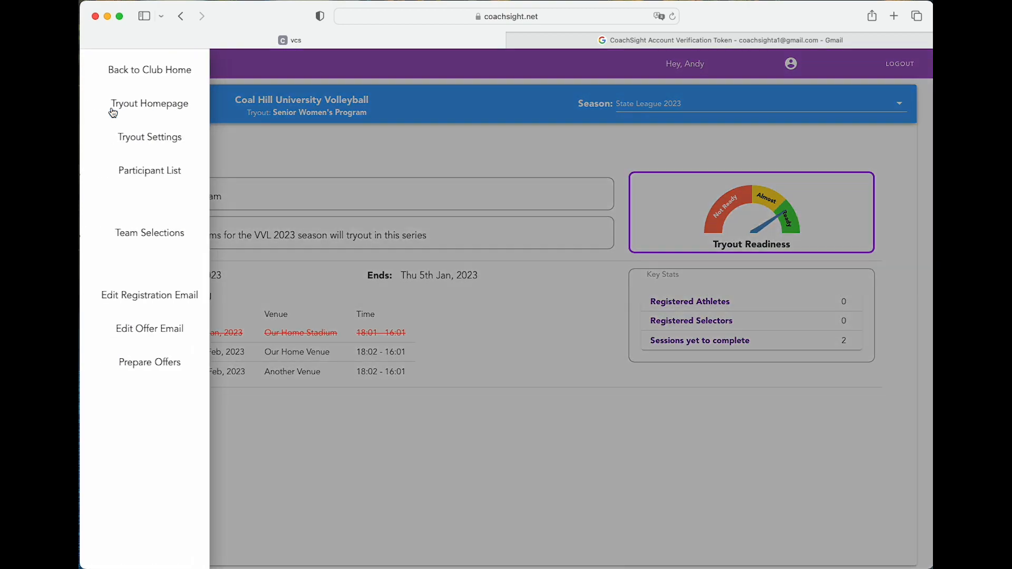
click(170, 140)
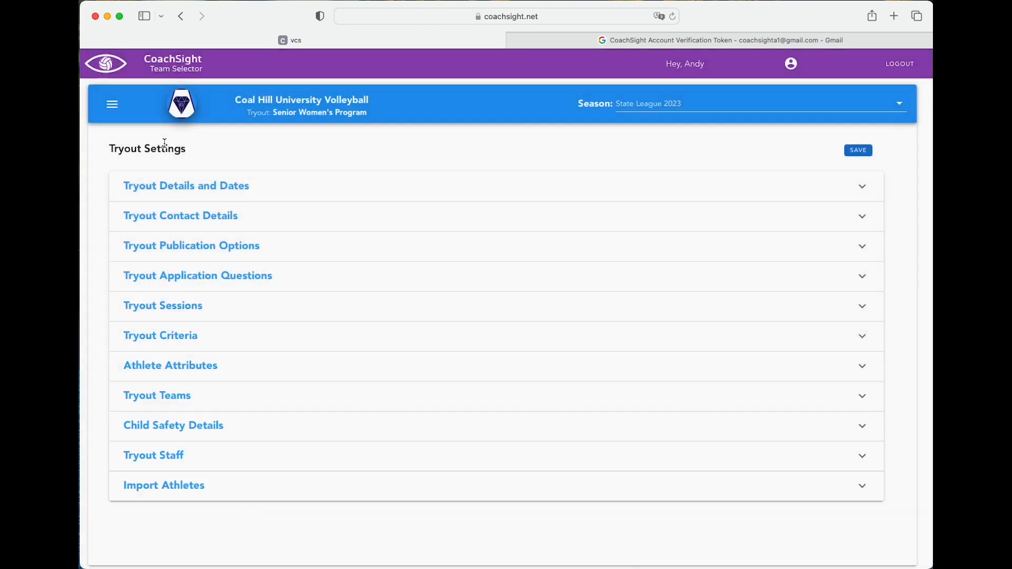
click(193, 400)
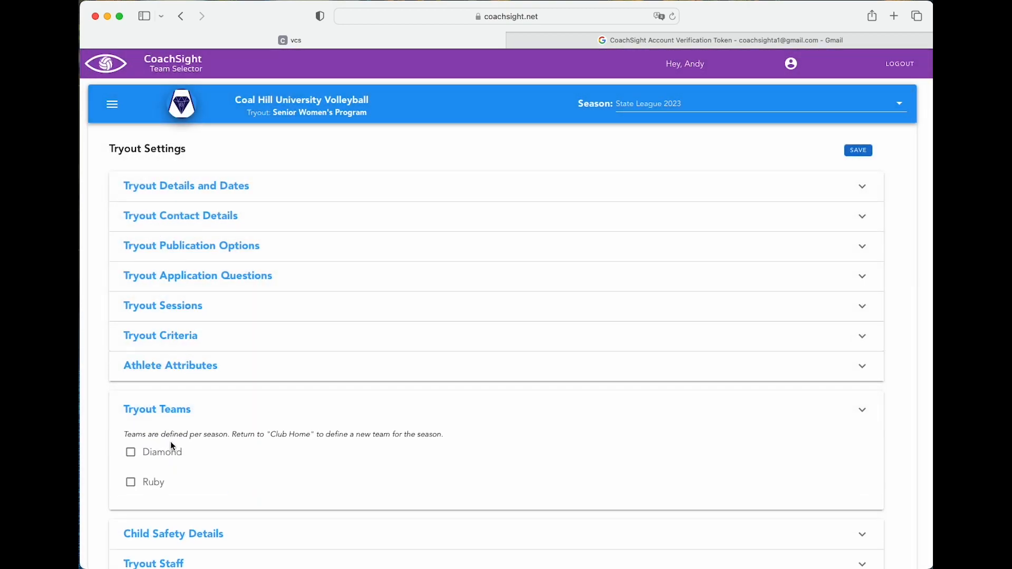
Tick Diamond and Ruby, save, and return to the Tryout Status page
click(134, 459)
click(132, 484)
click(859, 150)
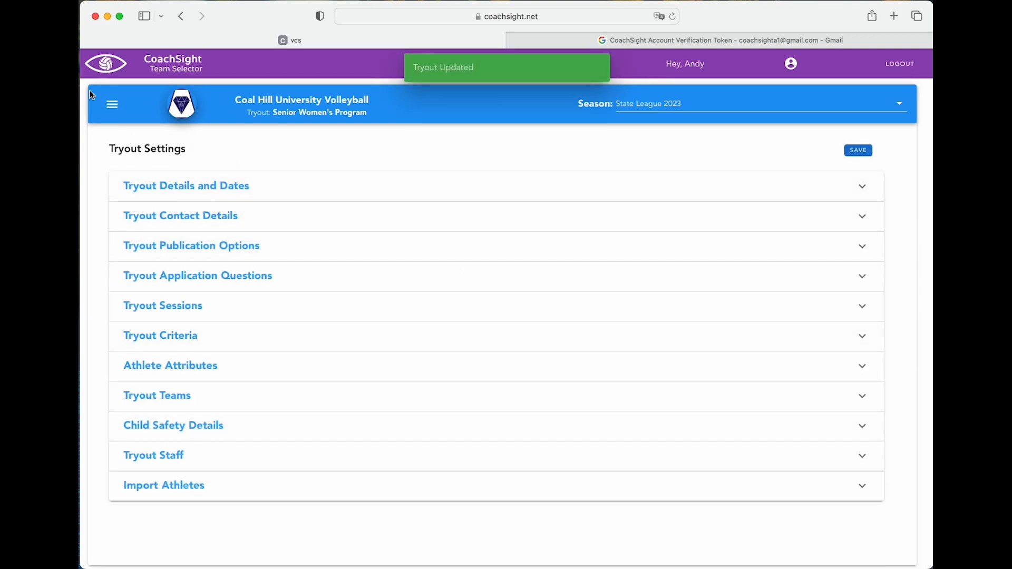
click(111, 104)
click(157, 105)
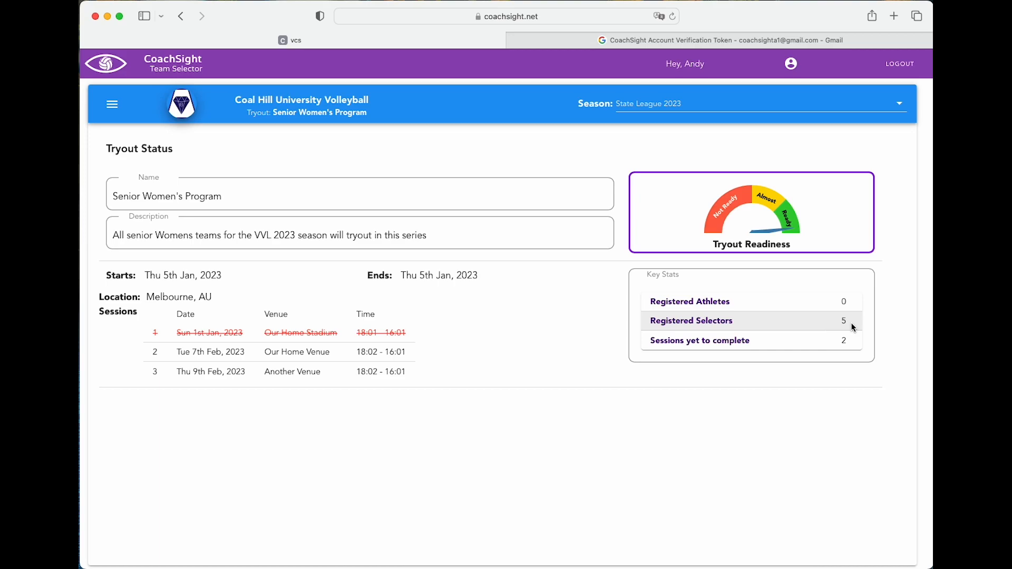
Enable 'Accept online registrations now' under Tryout Publication Options and save
click(112, 104)
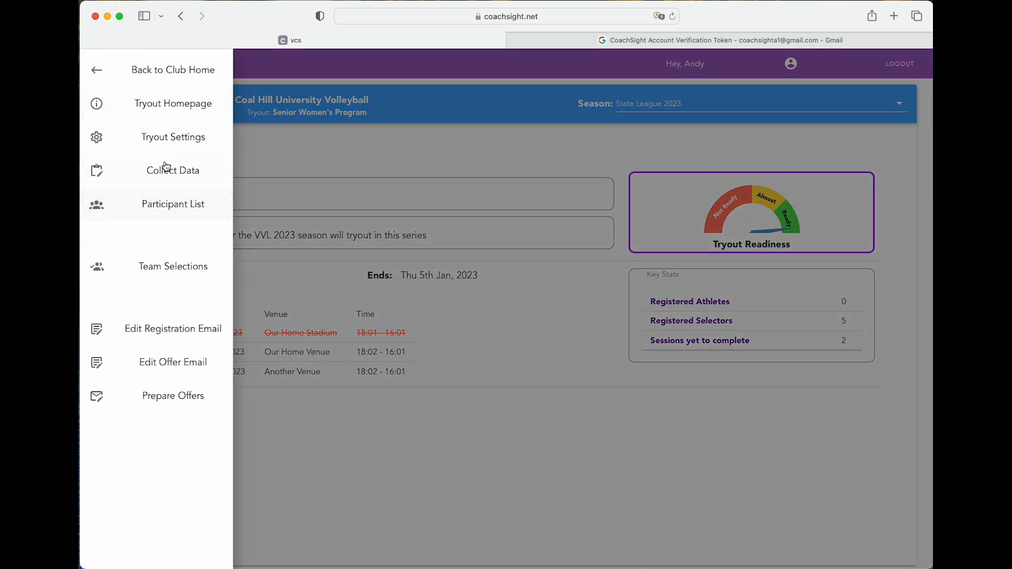
click(164, 137)
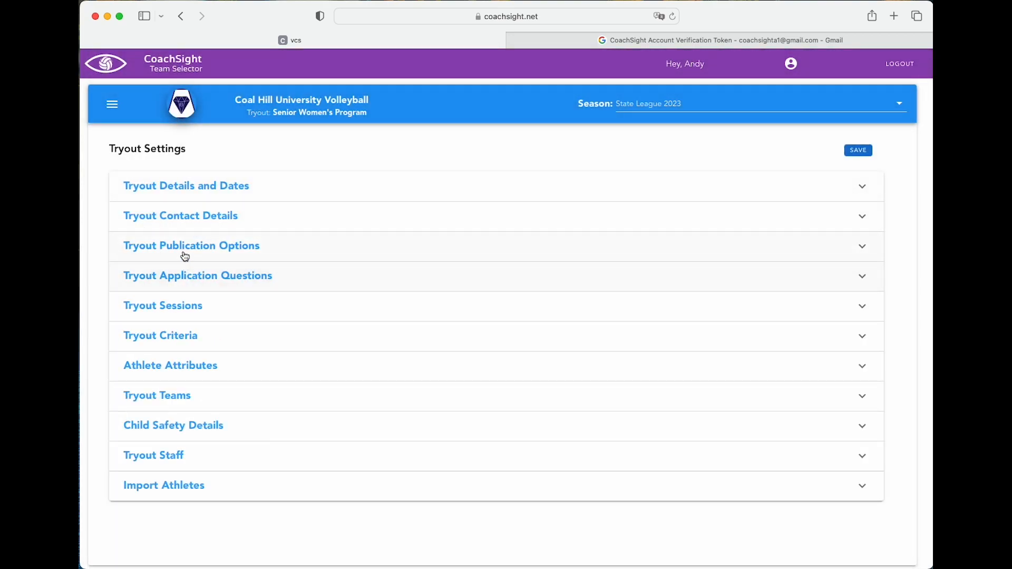
click(185, 257)
click(131, 300)
scroll(797, 340, down, 5)
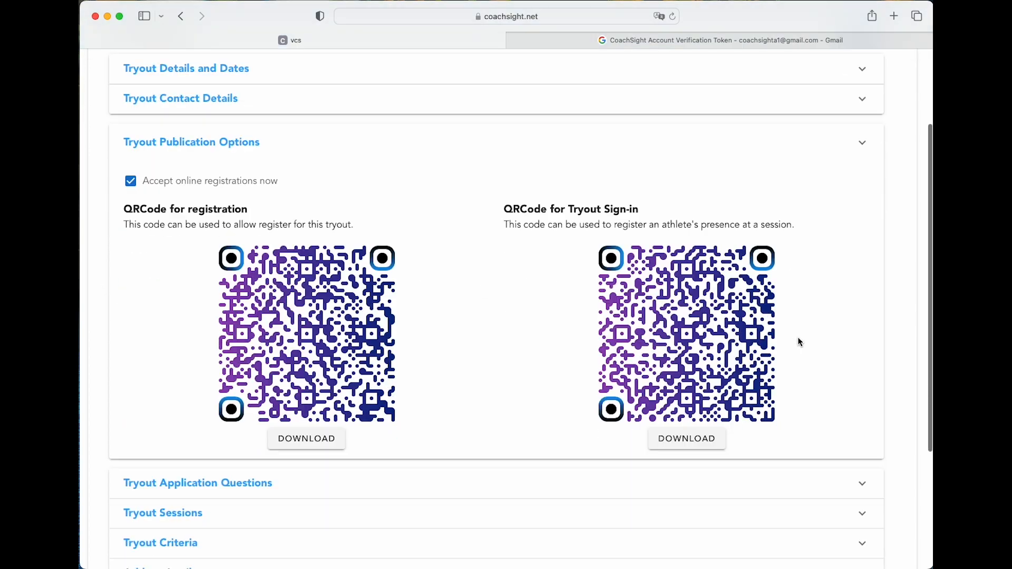
scroll(799, 339, up, 5)
click(860, 156)
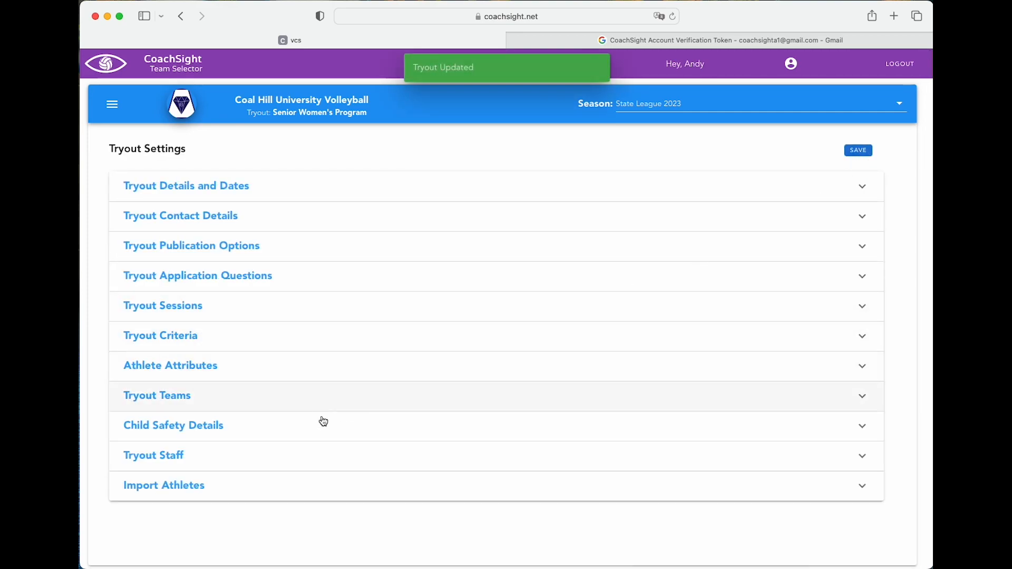